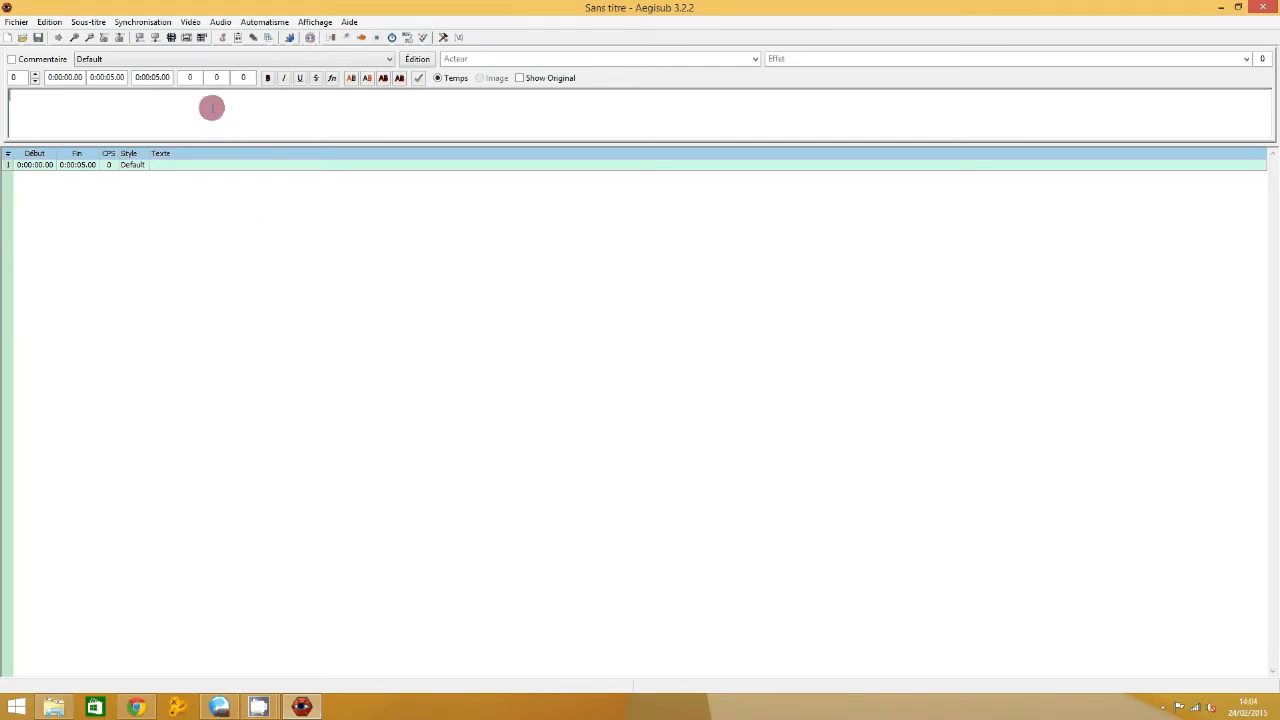
Step: Load the "Shame Series Nouman Ali Khan Bayyinah TV Part 4" video from the Videos folder
{"action": "left_click", "coordinate": [191, 22]}
{"action": "left_click", "coordinate": [195, 35]}
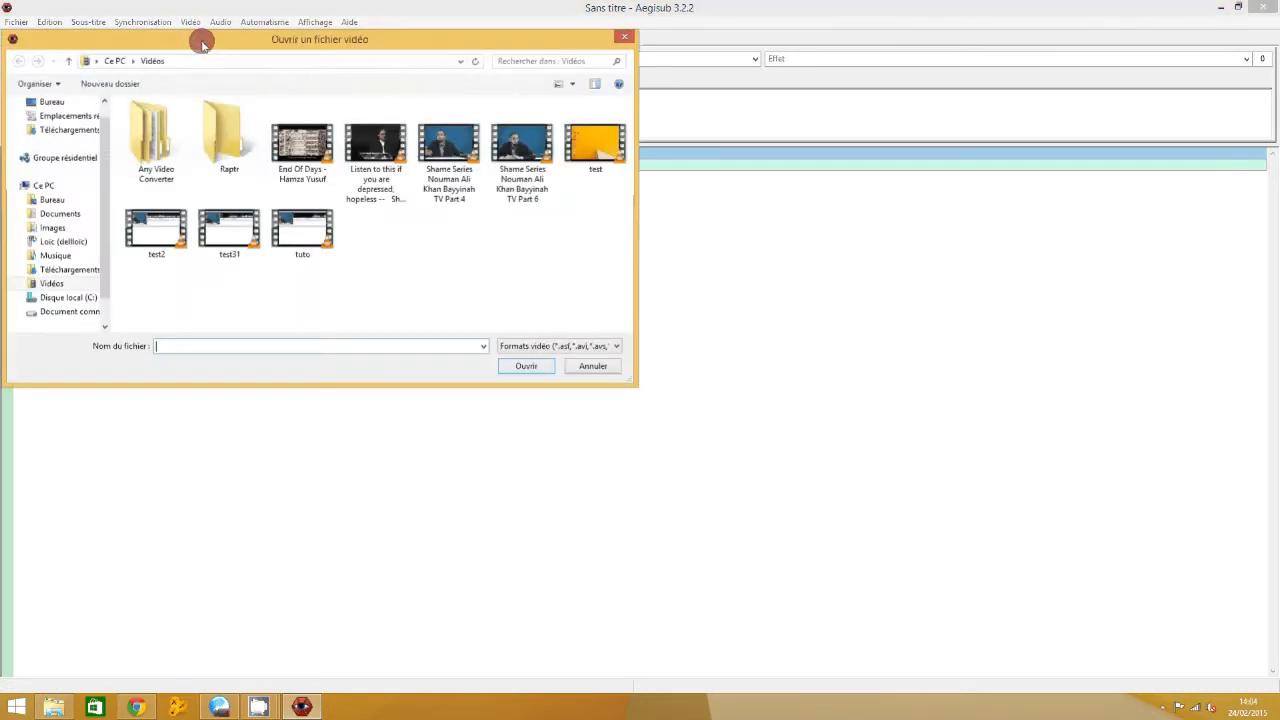
{"action": "left_click", "coordinate": [434, 178]}
{"action": "left_click", "coordinate": [534, 368]}
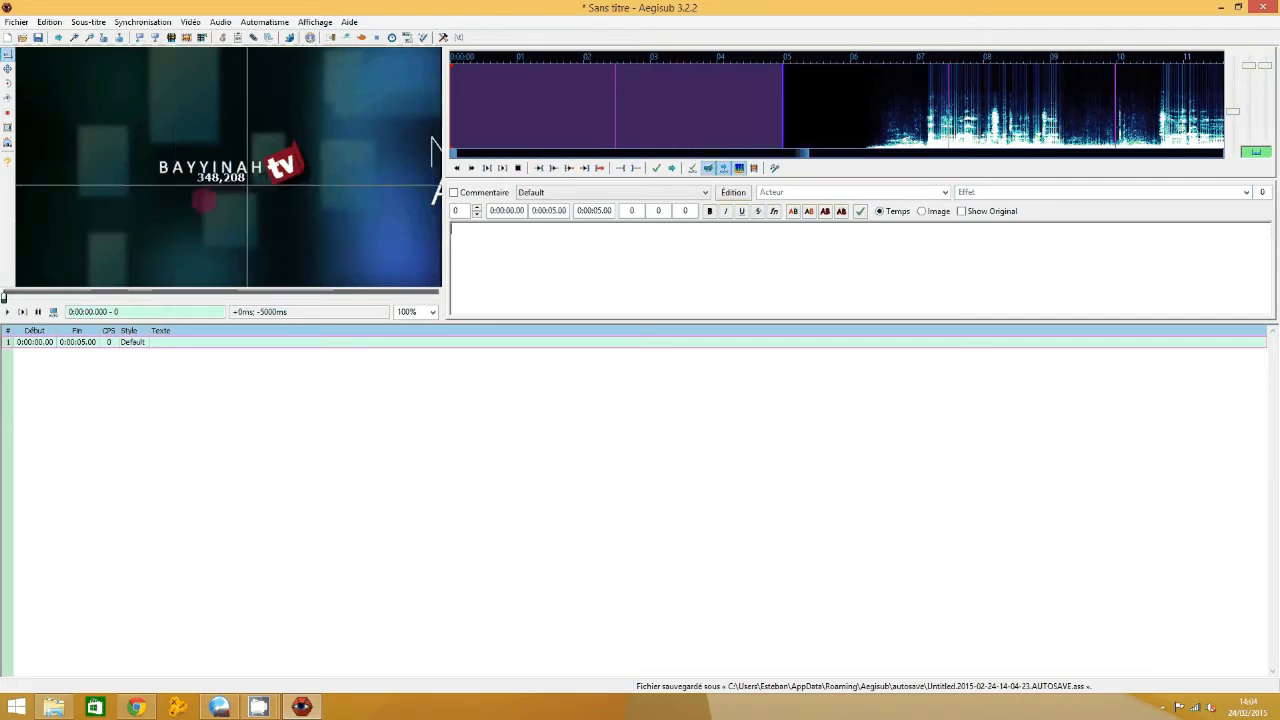
Step: Enter "Texte1" as the text of the first subtitle line
{"action": "left_click", "coordinate": [23, 312]}
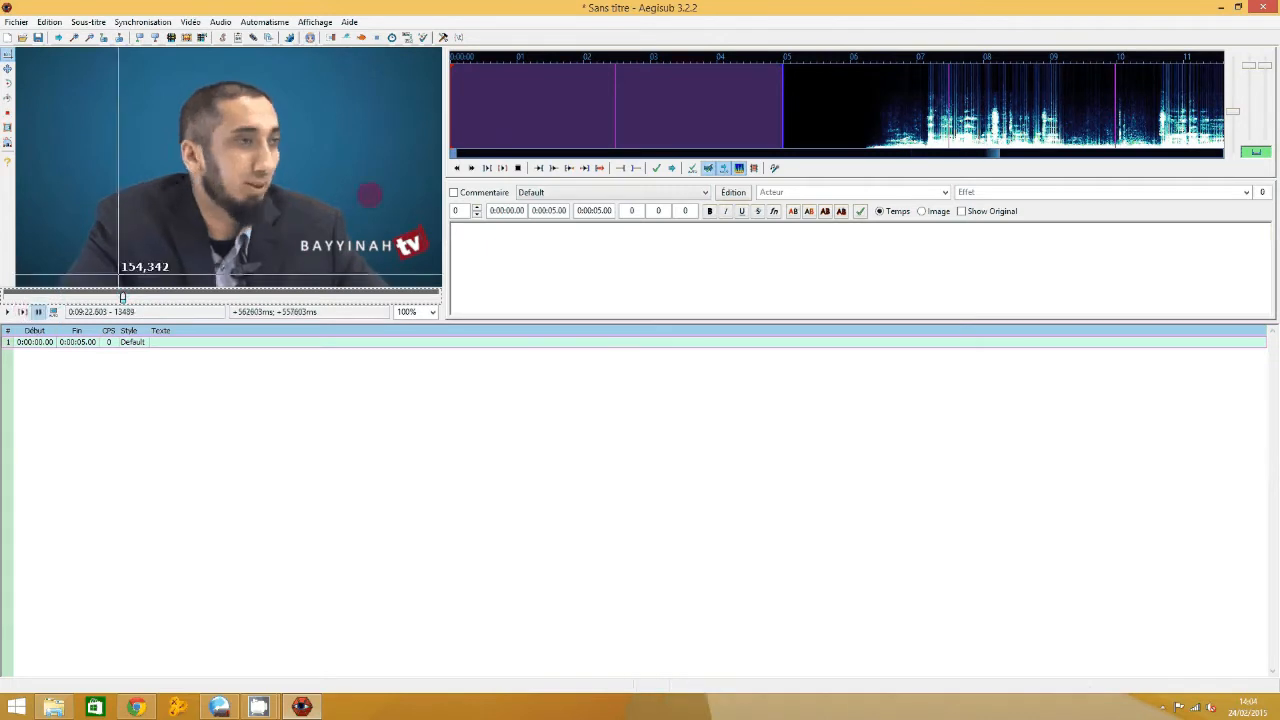
{"action": "scroll", "coordinate": [827, 133], "scroll_direction": "down", "scroll_amount": 3}
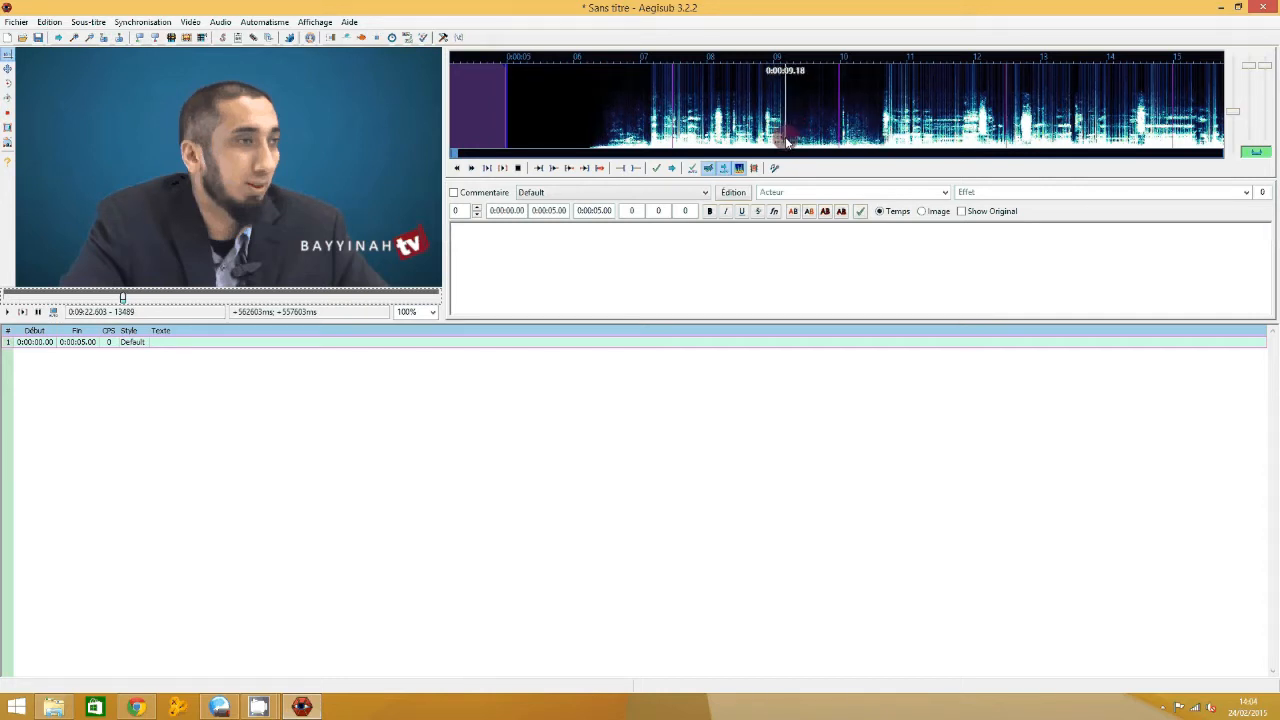
{"action": "left_click", "coordinate": [586, 295]}
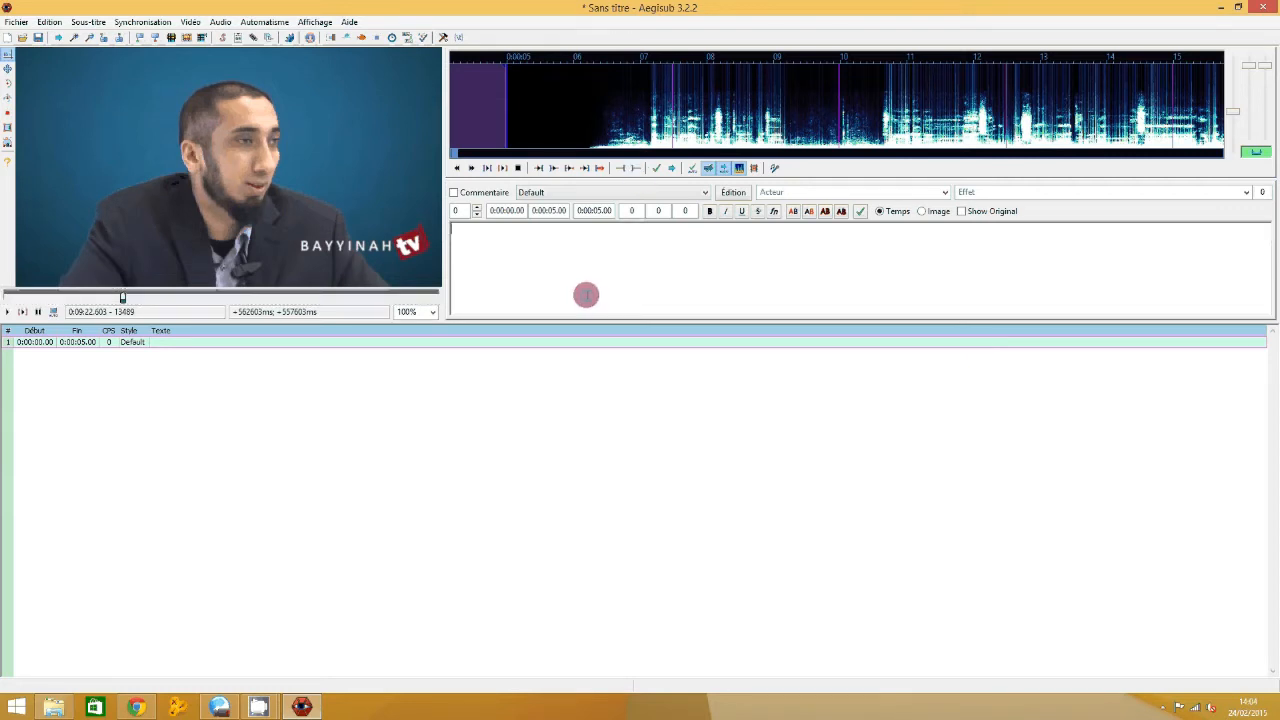
{"action": "type", "text": "Texte1"}
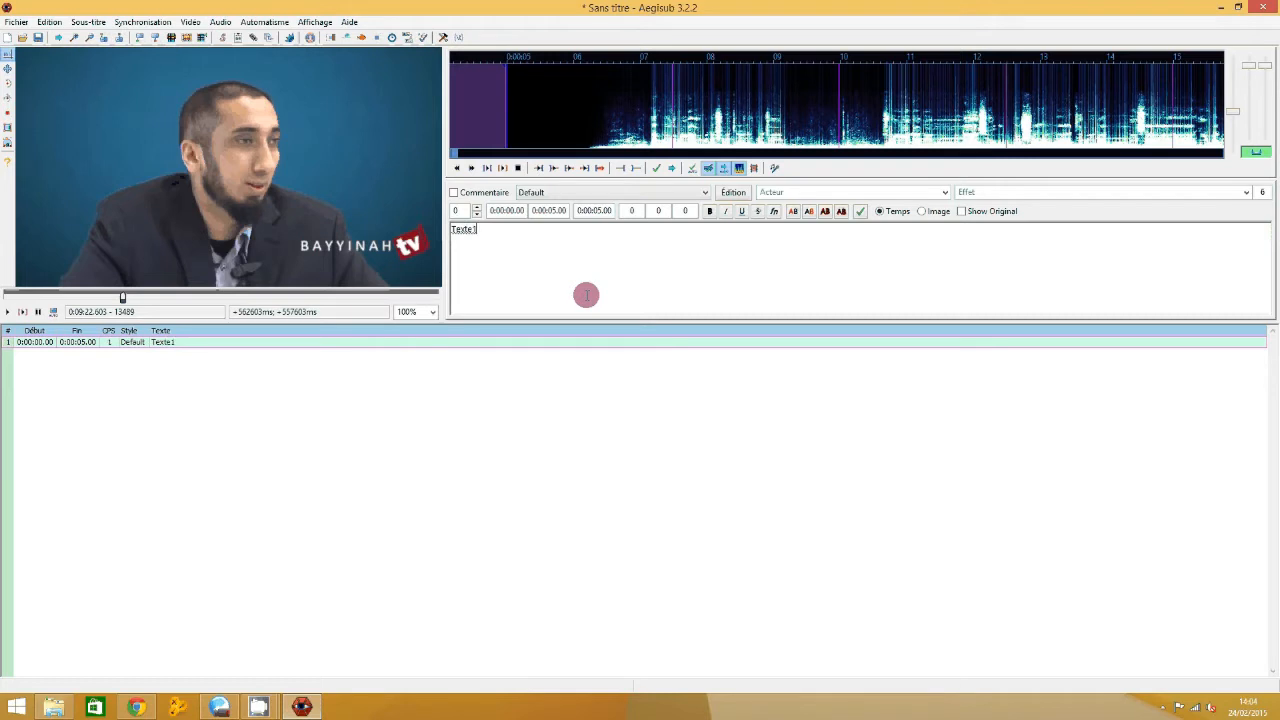
Step: Examine the Default style's font, colour, margin and alignment settings, leaving them as they are
{"action": "left_click", "coordinate": [733, 192]}
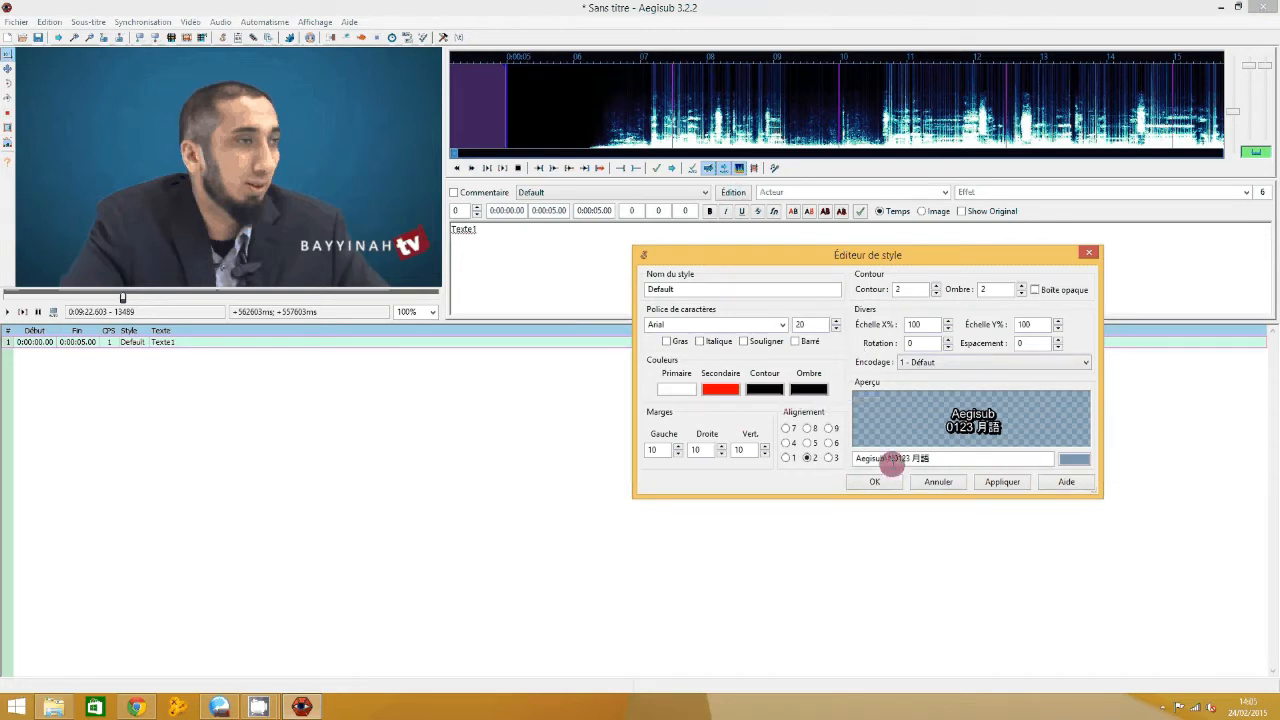
{"action": "left_click", "coordinate": [937, 482]}
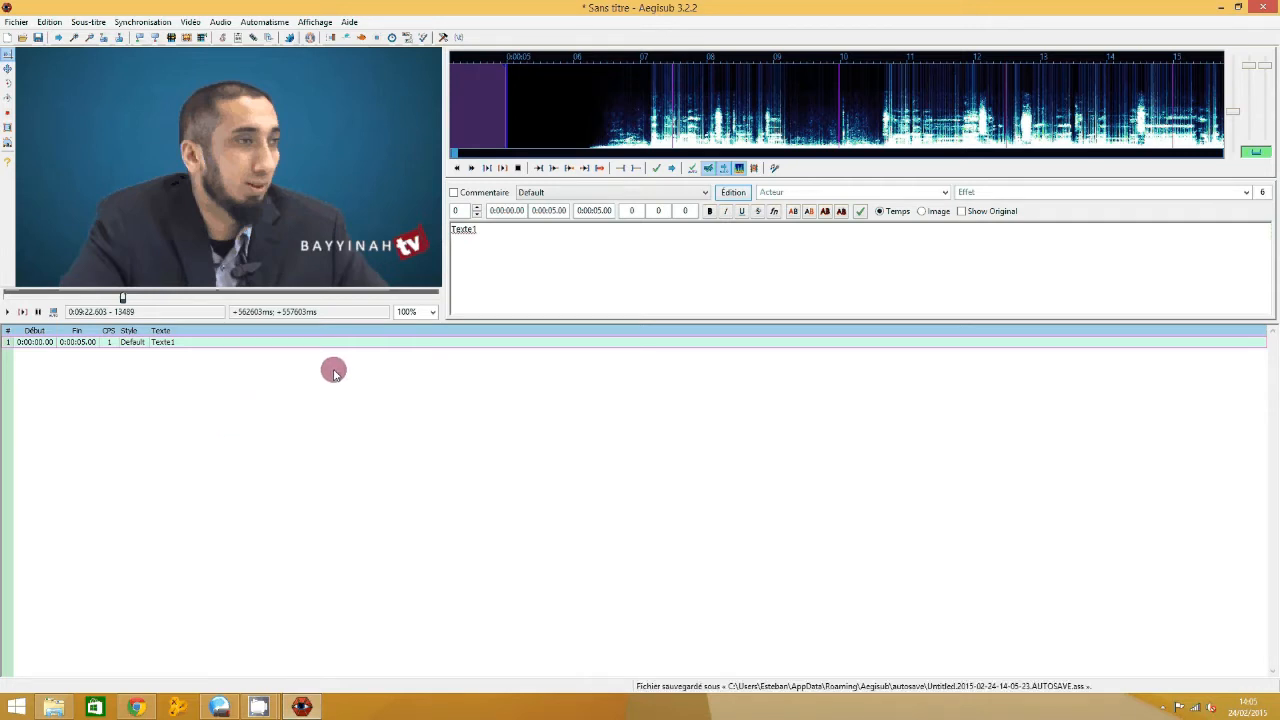
Step: Bring the video to the first subtitle line's start and play it to preview the displayed text
{"action": "left_click", "coordinate": [240, 340]}
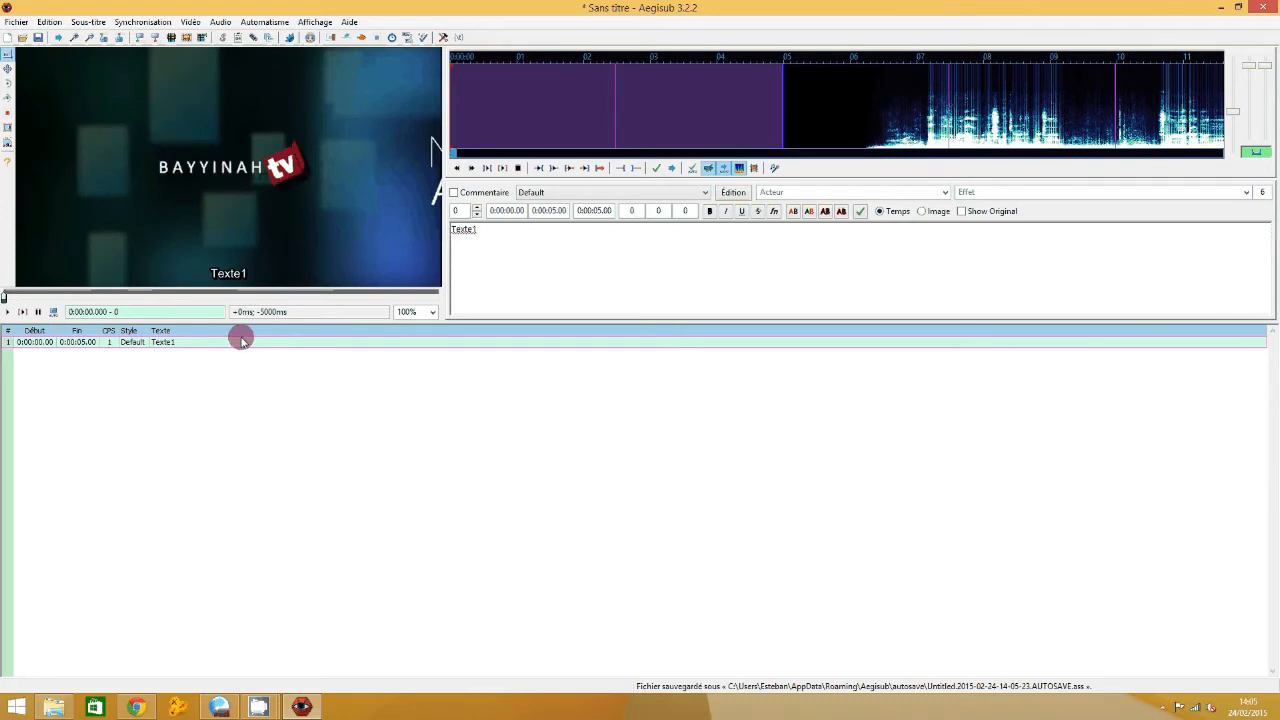
{"action": "left_click", "coordinate": [463, 254]}
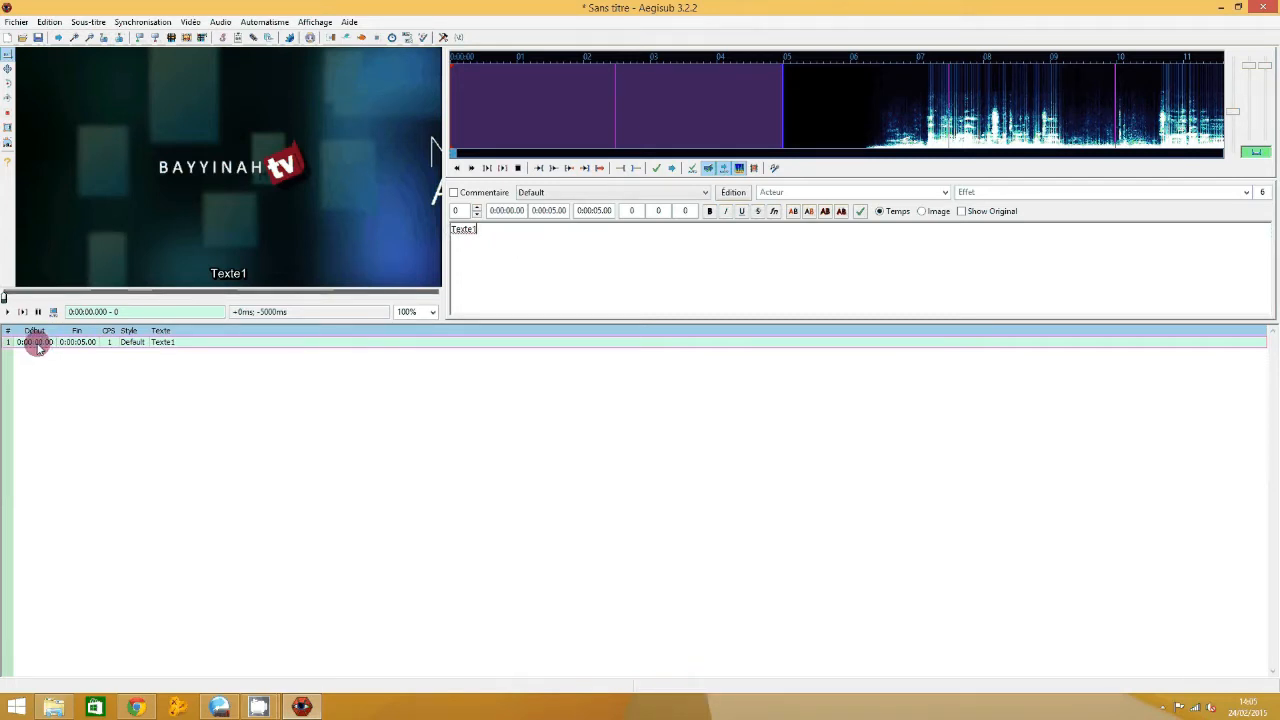
{"action": "left_click", "coordinate": [87, 345]}
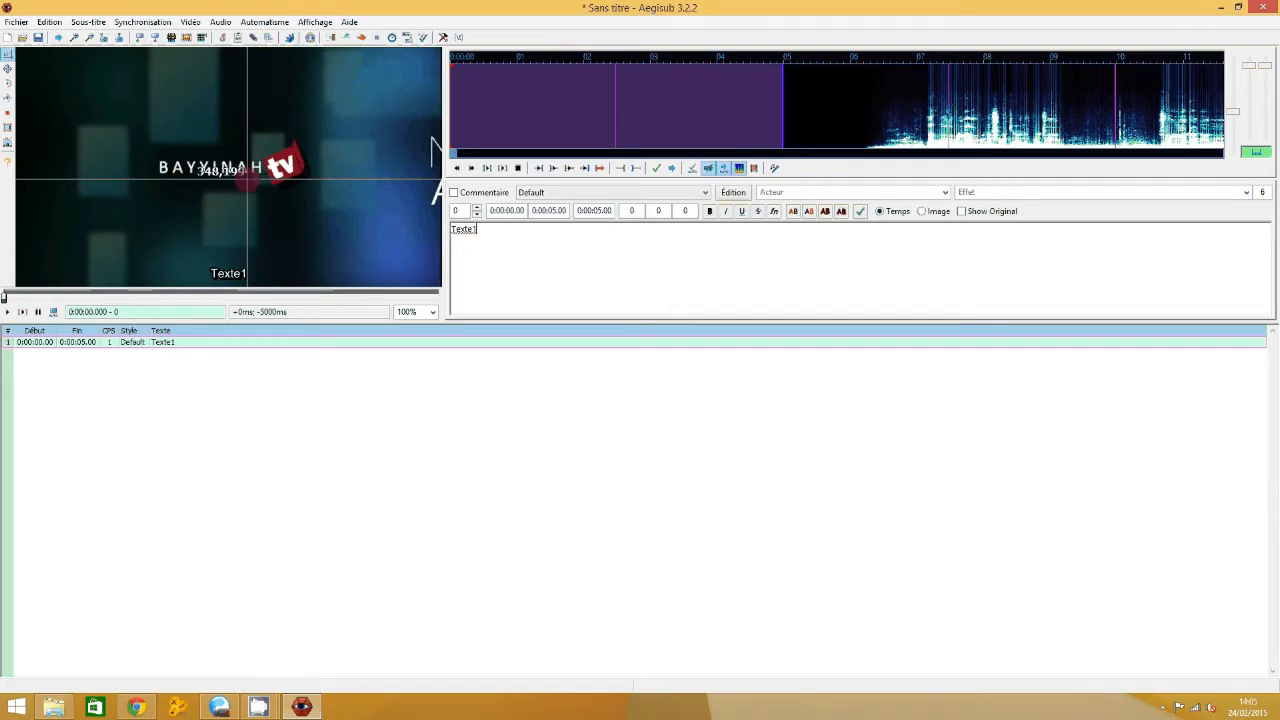
{"action": "key", "text": "ctrl+p"}
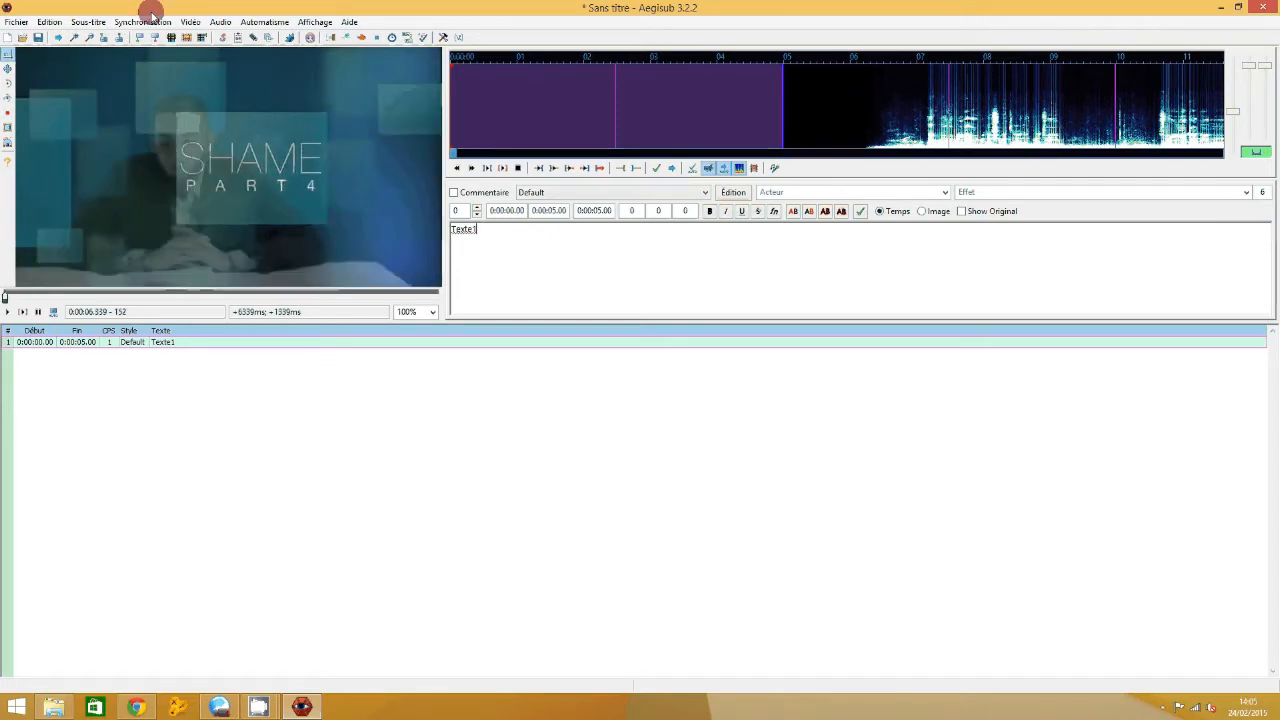
Step: Set the first subtitle line to start at 0:00:07.11 and end at 0:00:09.19
{"action": "left_click", "coordinate": [148, 22]}
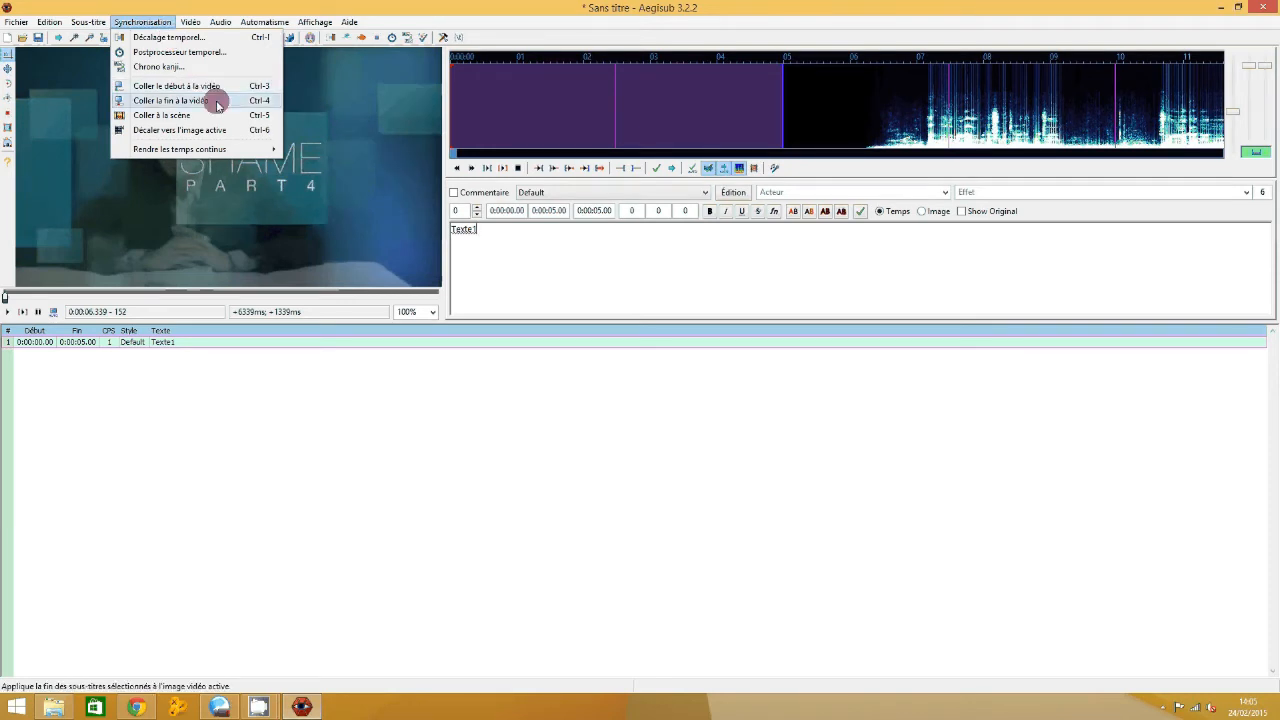
{"action": "left_click", "coordinate": [201, 417]}
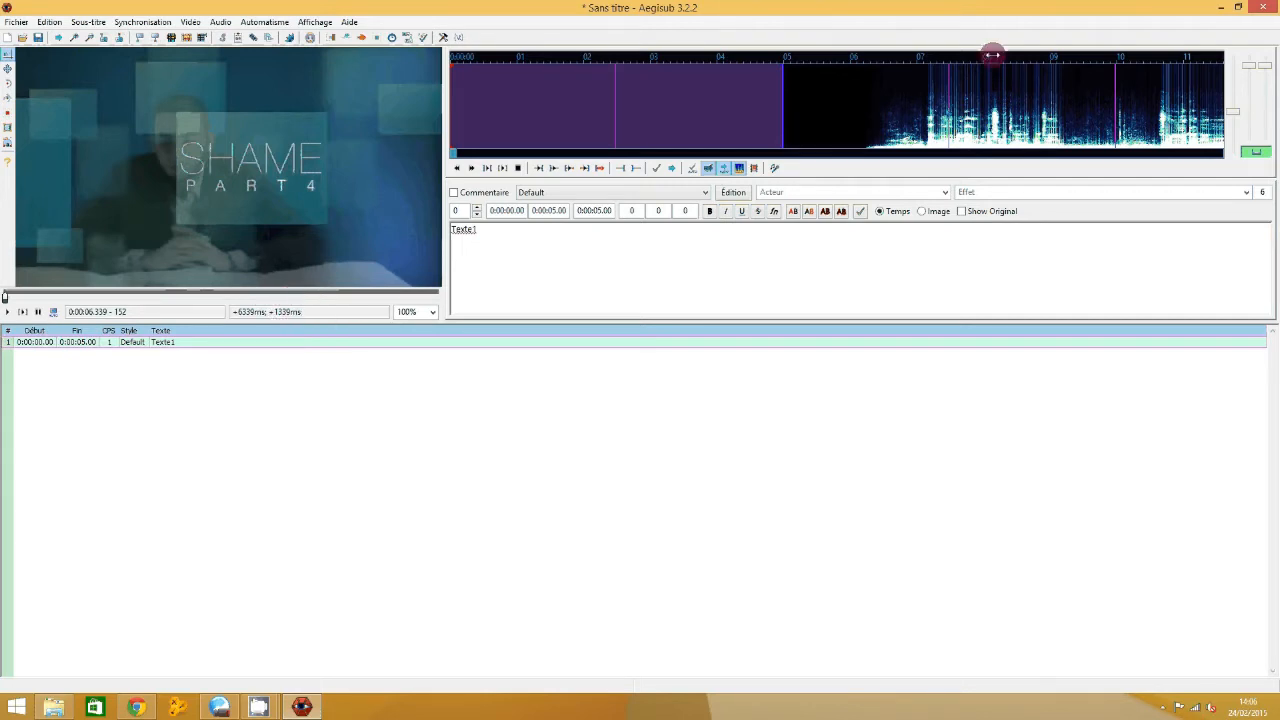
{"action": "left_click", "coordinate": [920, 118]}
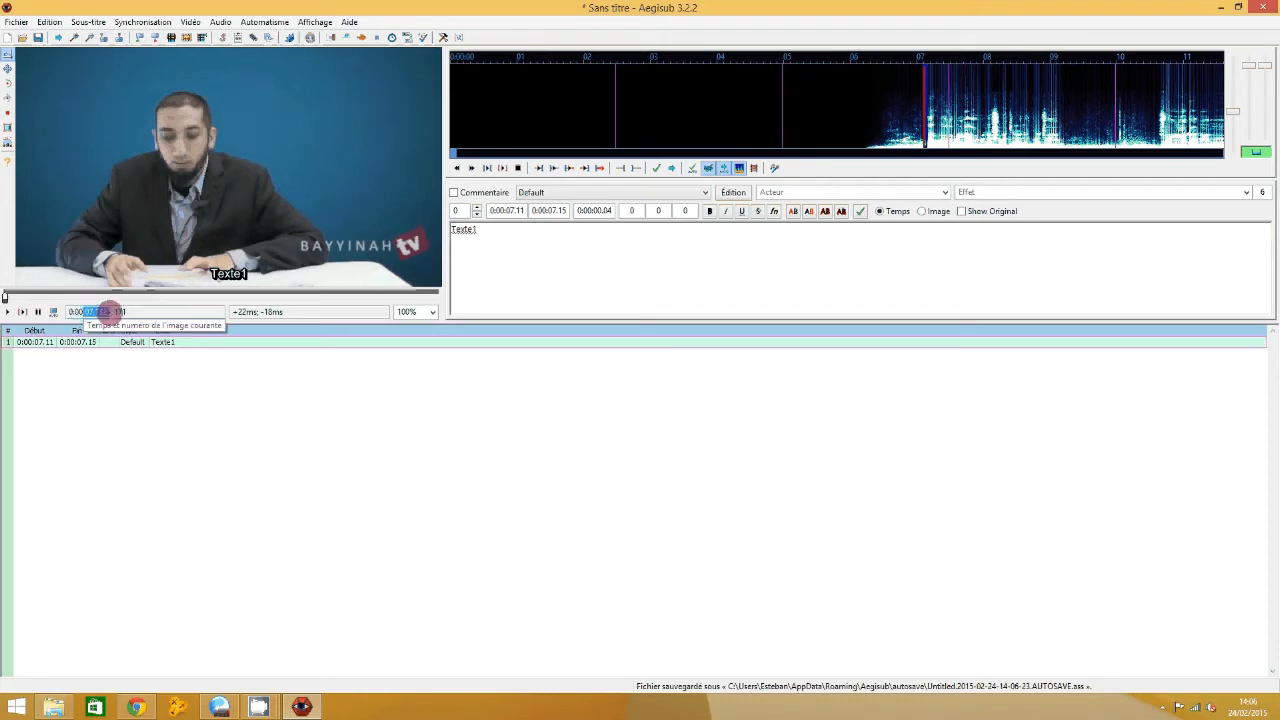
{"action": "left_click", "coordinate": [615, 276]}
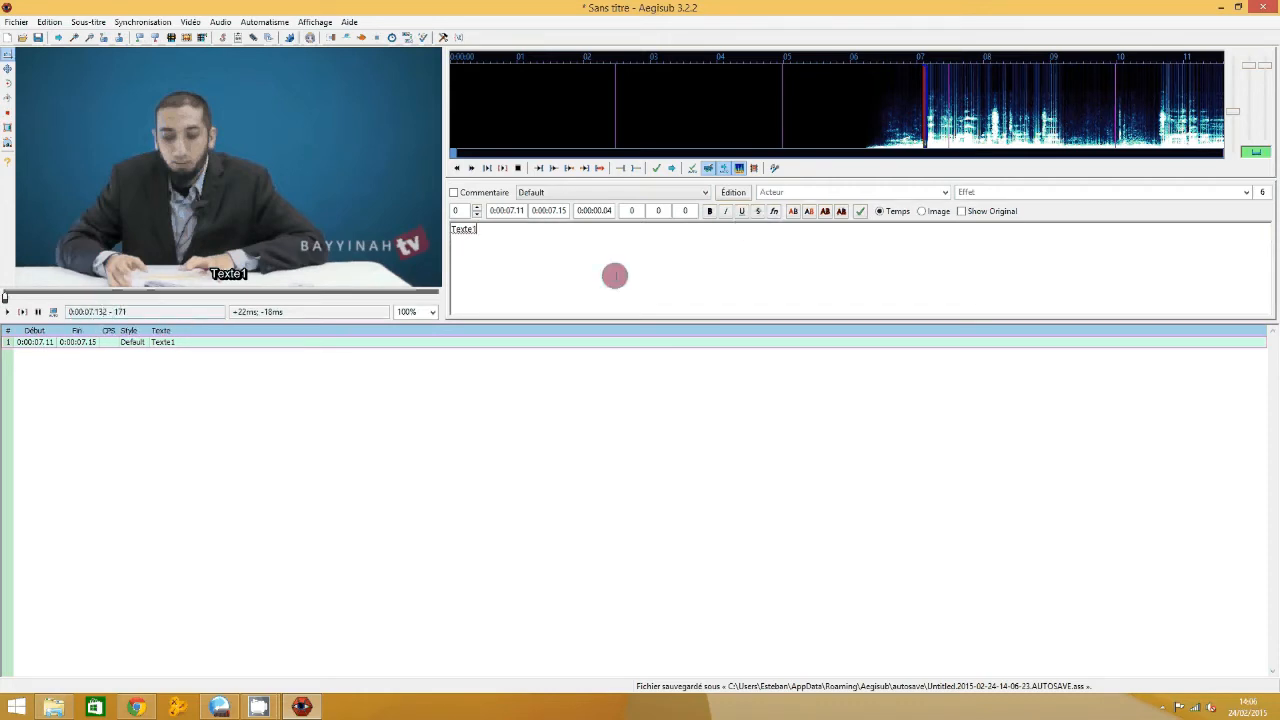
{"action": "right_click", "coordinate": [1057, 122]}
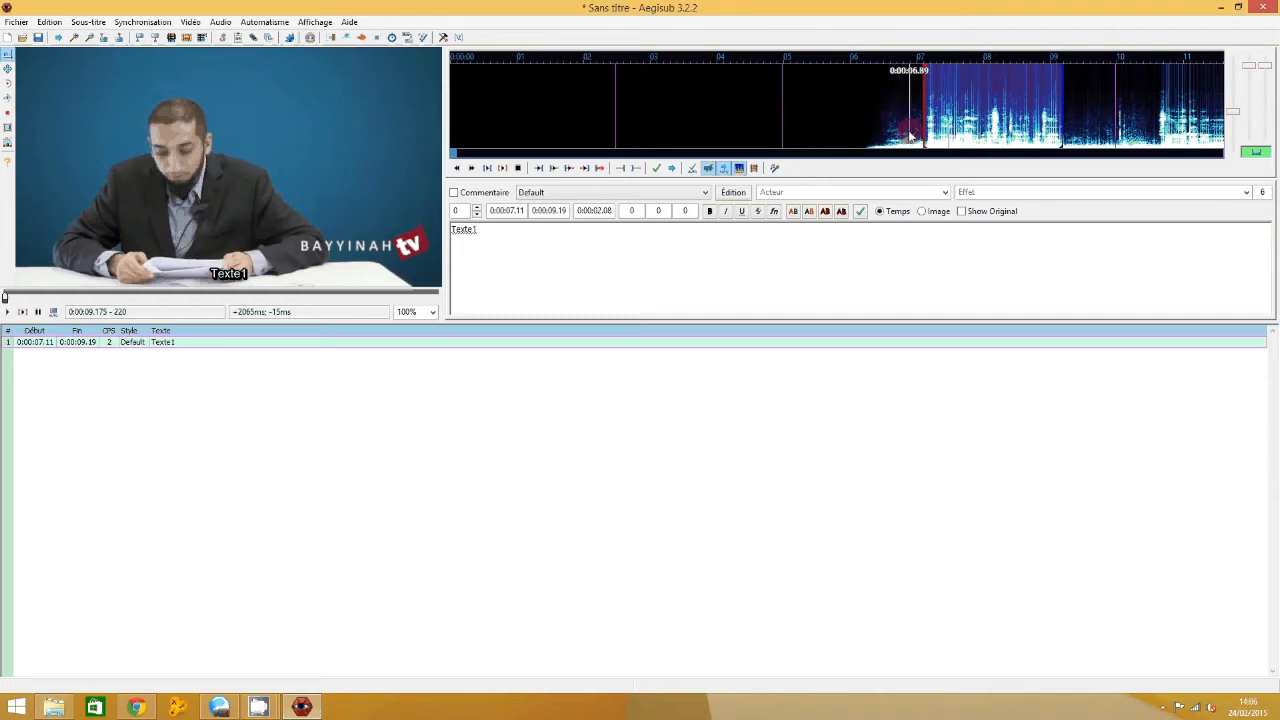
Step: Retime the first subtitle line on the audio to run from 0:00:06.80 to 0:00:09.38 and commit it, starting a second line
{"action": "left_click", "coordinate": [904, 135]}
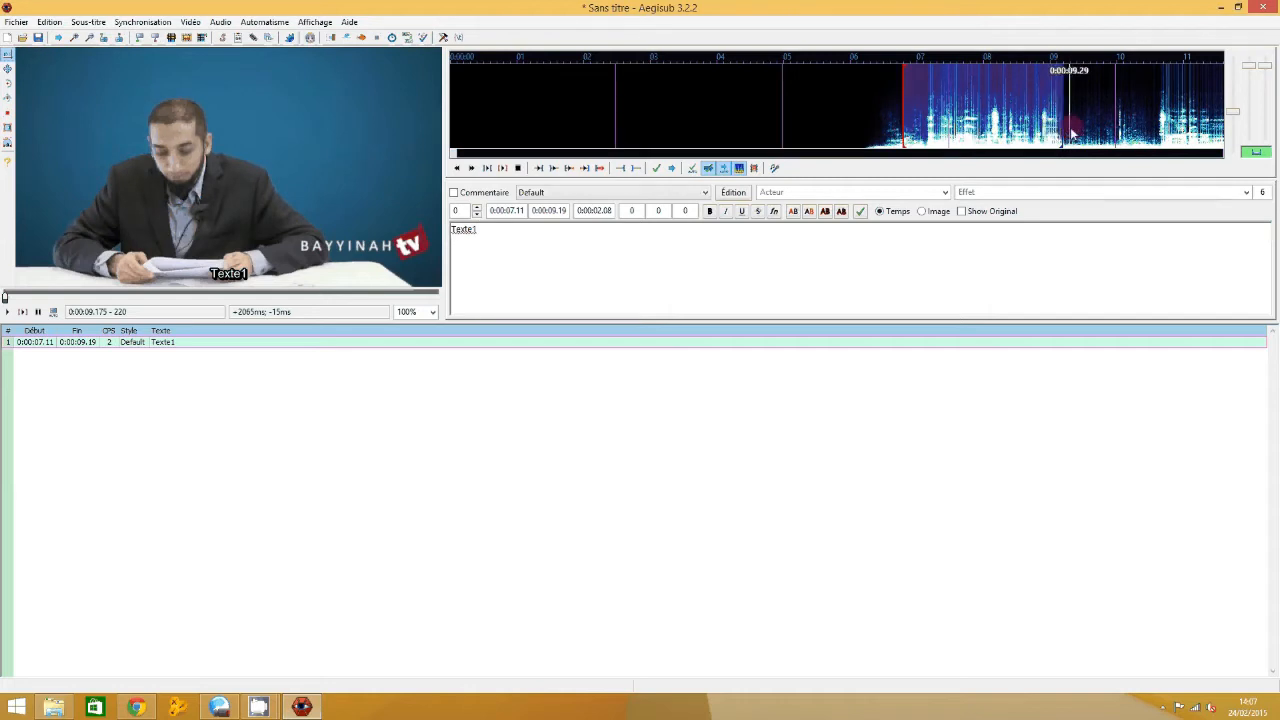
{"action": "right_click", "coordinate": [1073, 131]}
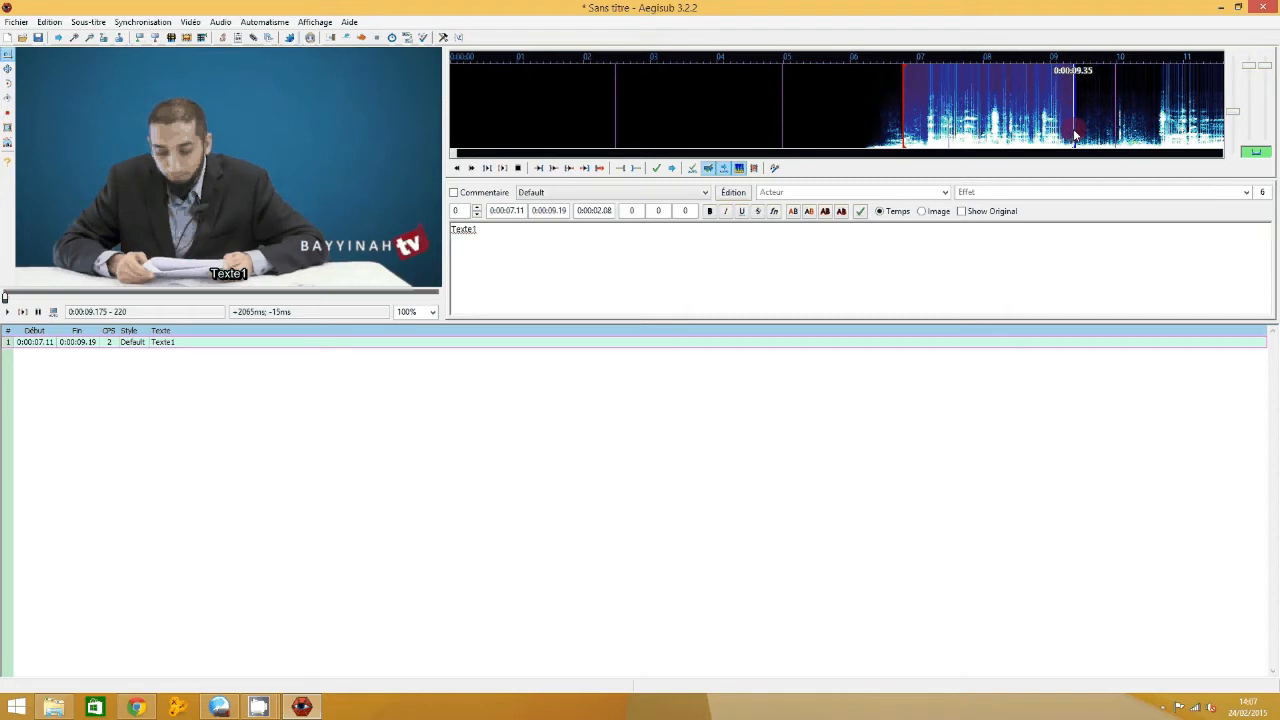
{"action": "left_click", "coordinate": [655, 172]}
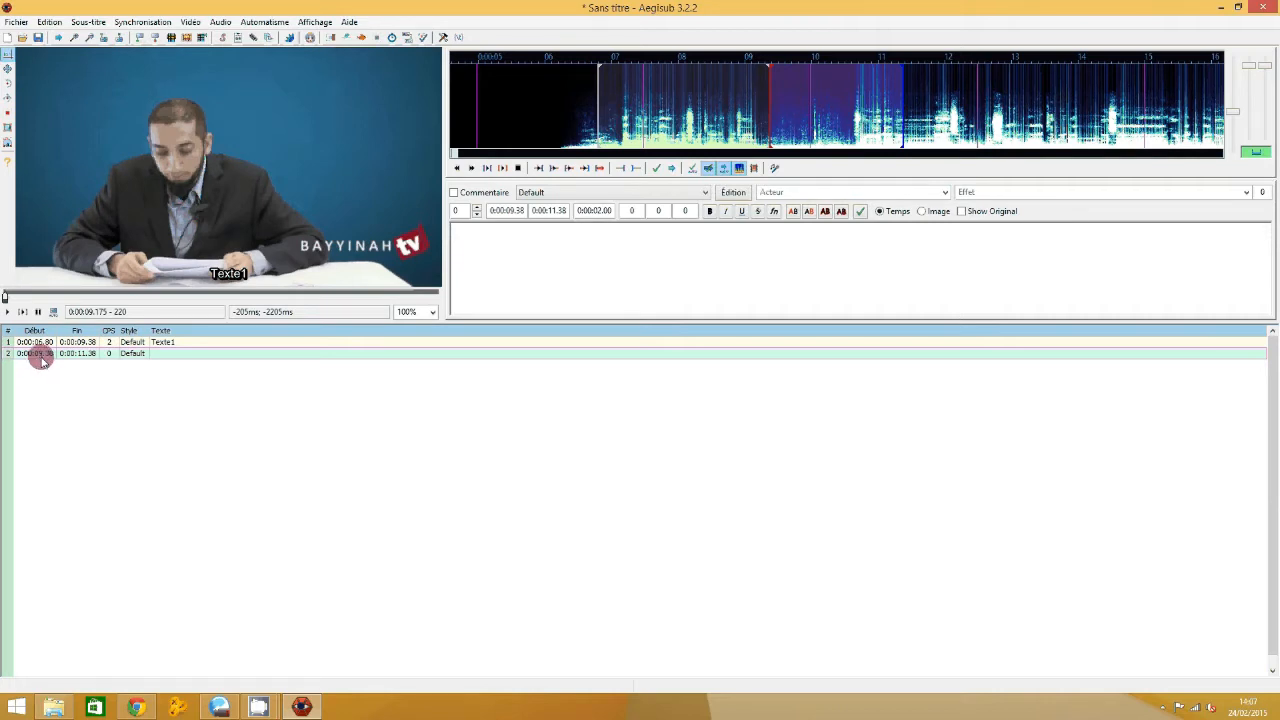
Step: Make the second subtitle line's timing continuous using the modified-start option
{"action": "left_click", "coordinate": [75, 352]}
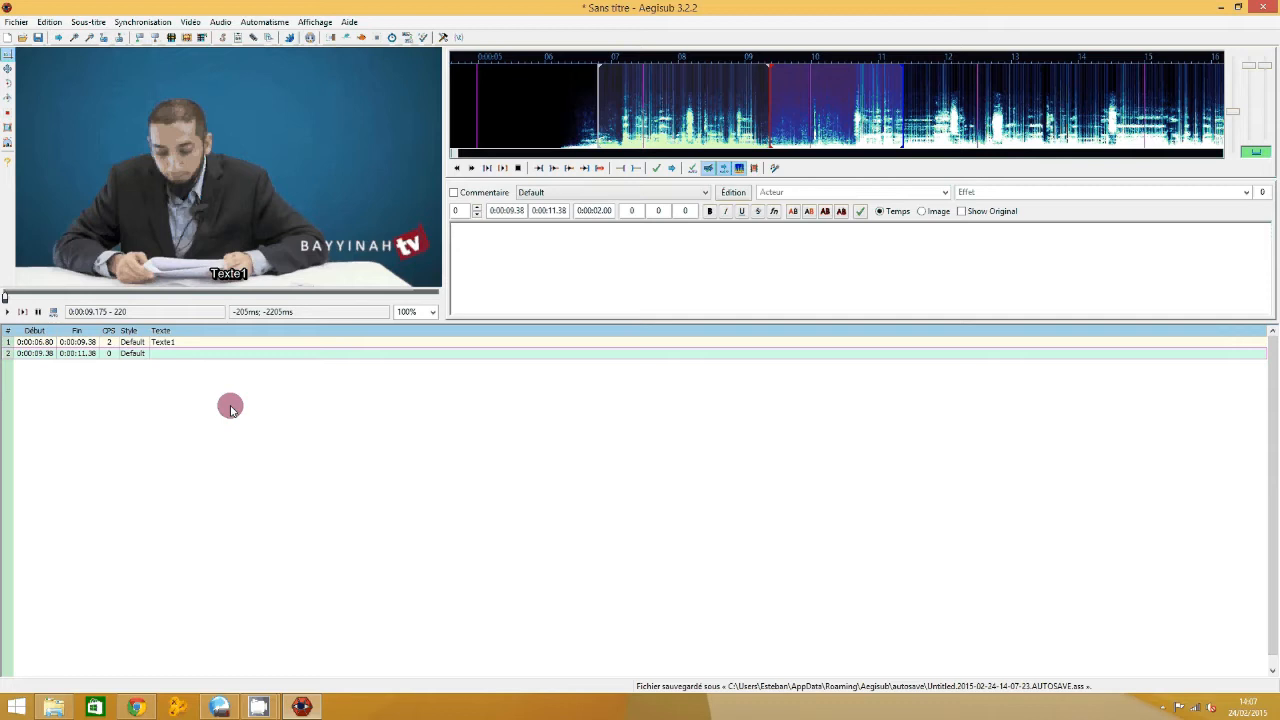
{"action": "right_click", "coordinate": [138, 353]}
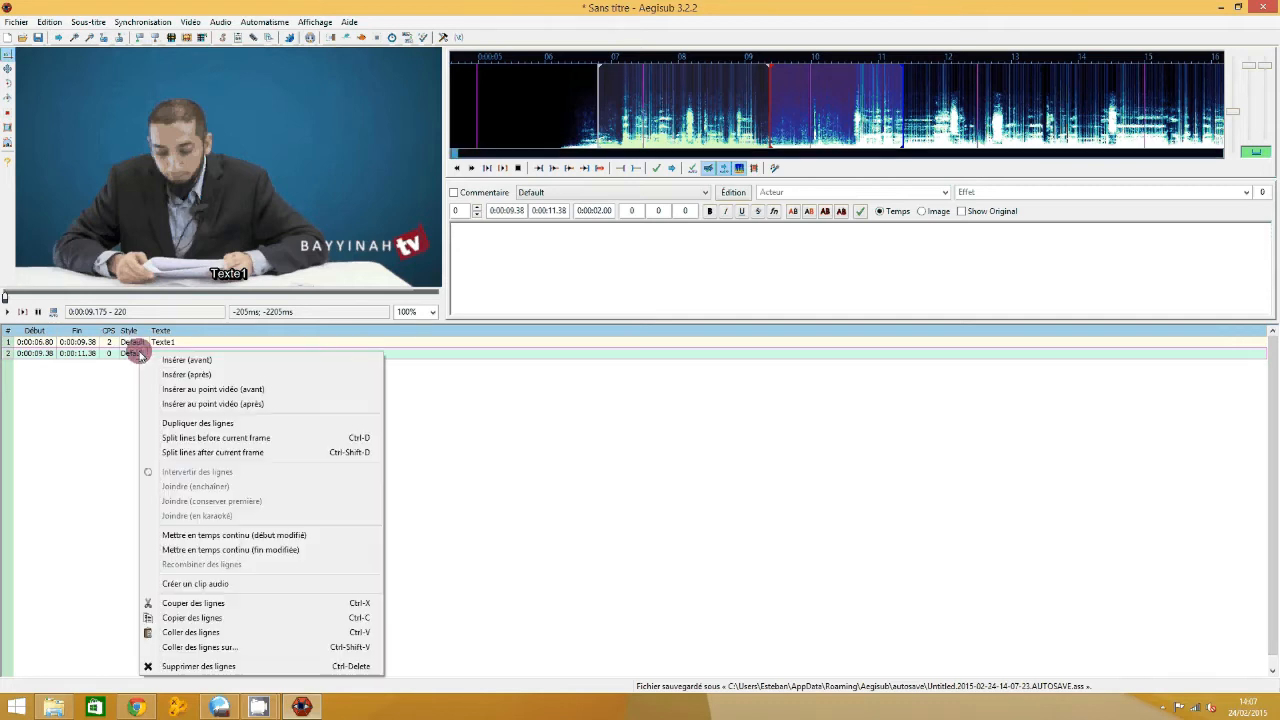
{"action": "left_click", "coordinate": [272, 537]}
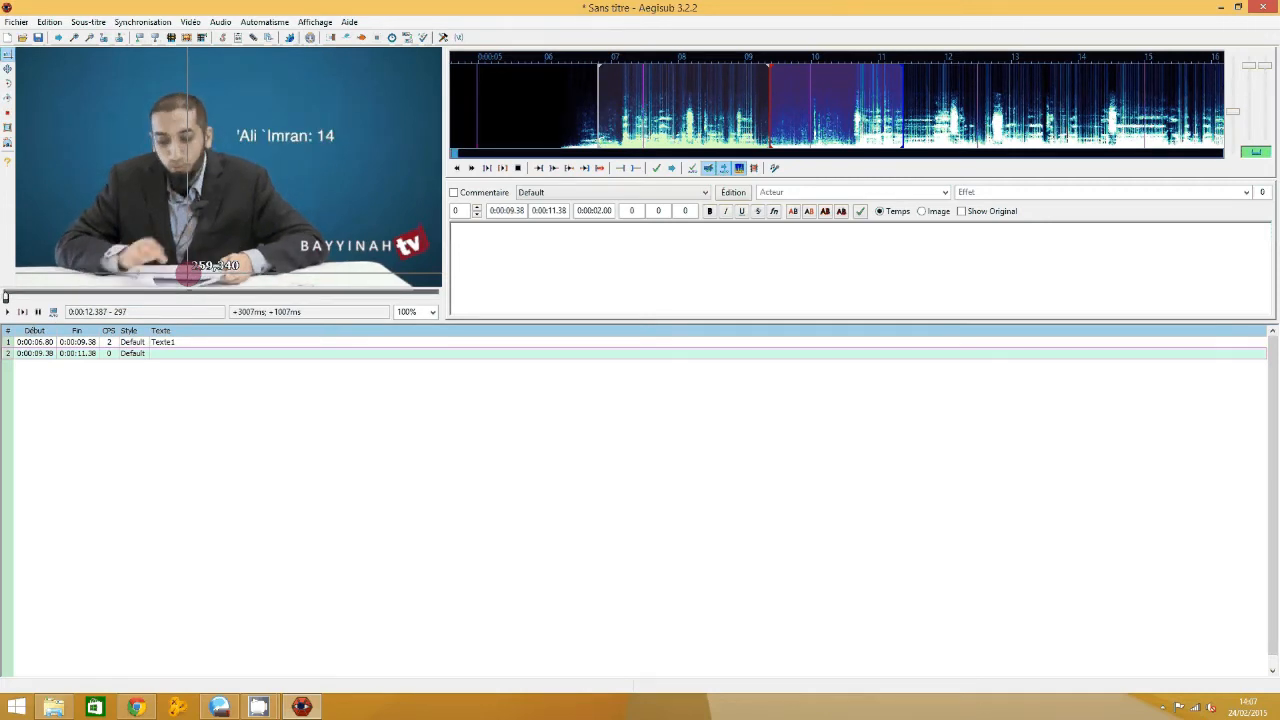
Step: Snap the second subtitle line's start and end to the current video frame, giving 0:00:12.36 and 0:00:12.40
{"action": "key", "text": "ctrl+3"}
{"action": "key", "text": "ctrl+4"}
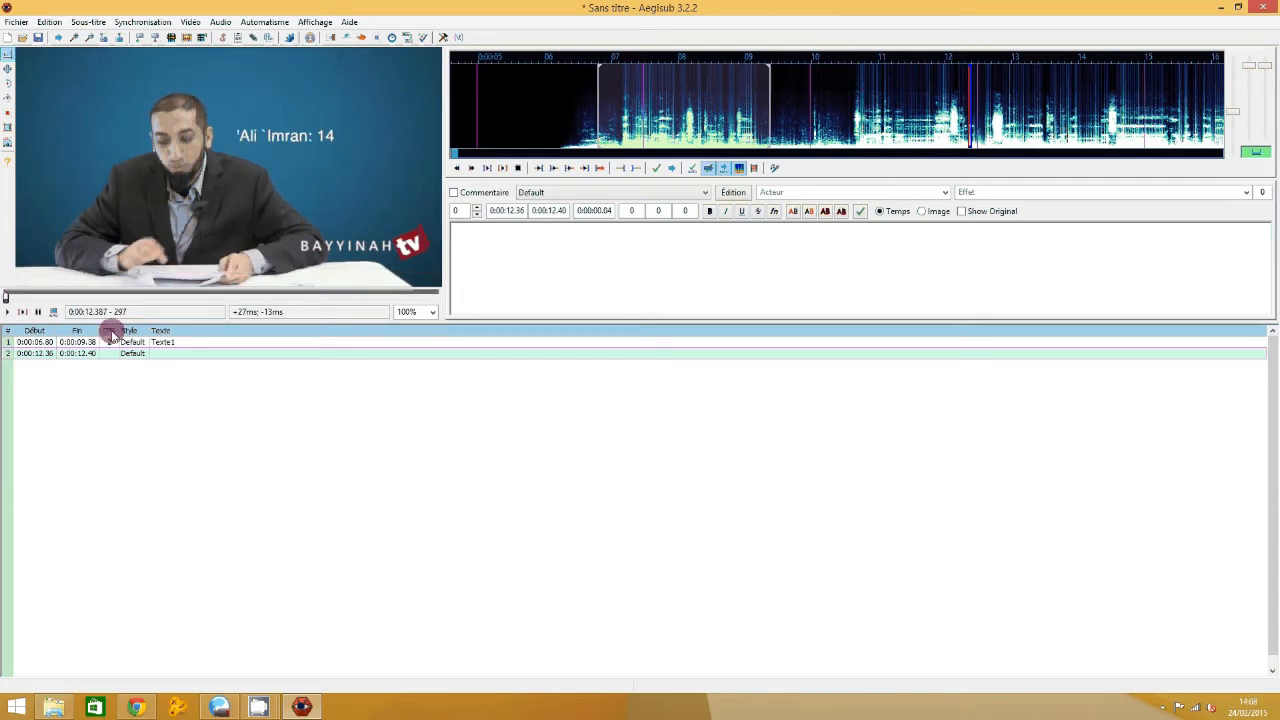
{"action": "left_click", "coordinate": [108, 341]}
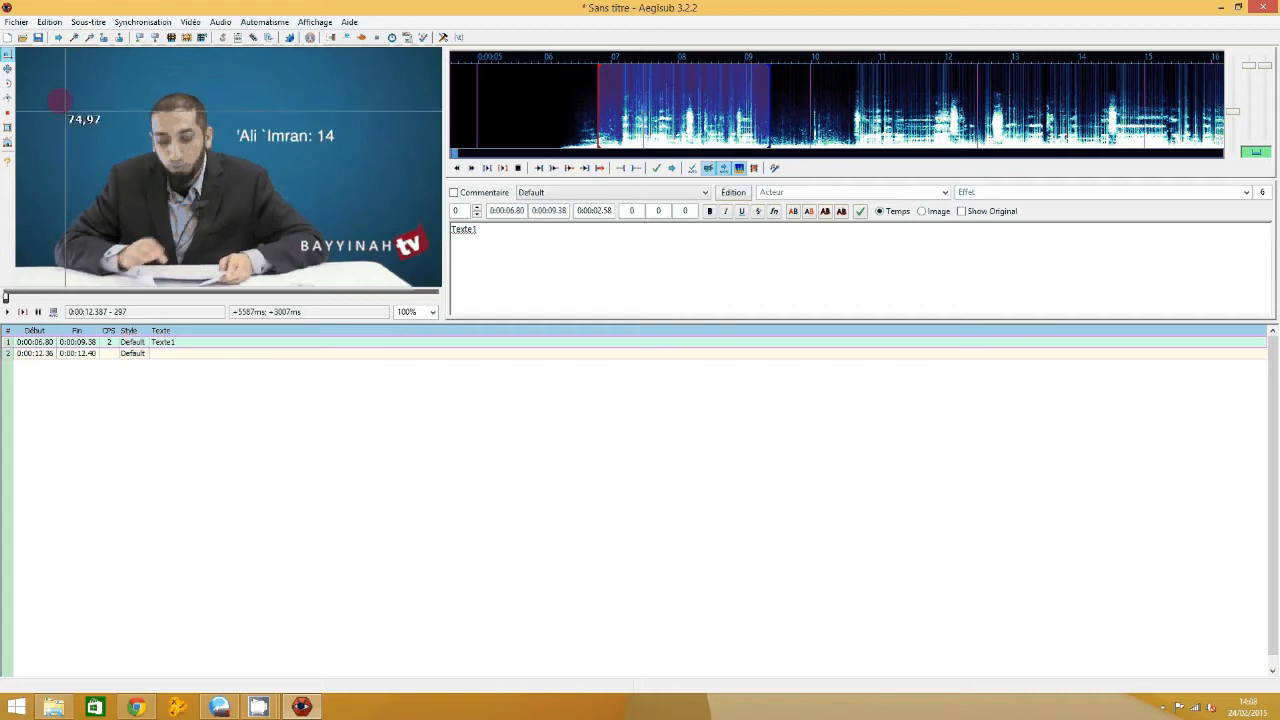
Step: Open the 41 KB "devils trap" subtitle file from Documents without saving the current changes, unloading the associated audio and video
{"action": "left_click", "coordinate": [22, 38]}
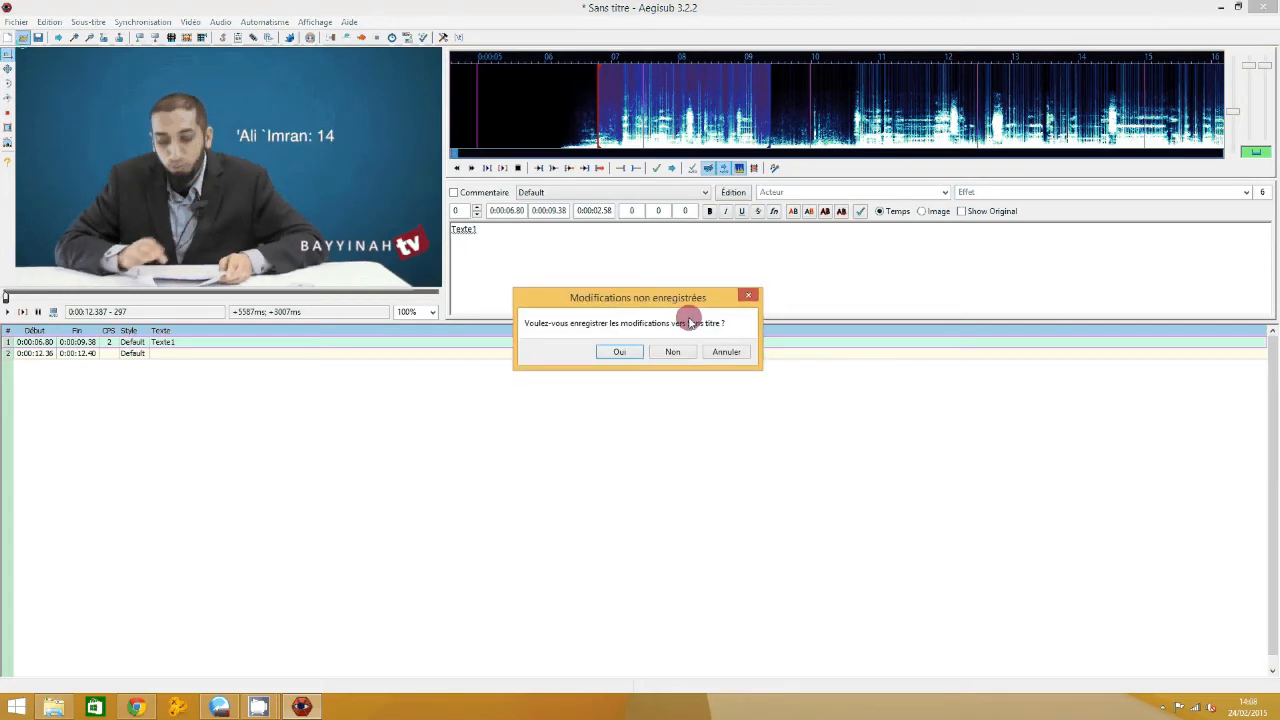
{"action": "left_click", "coordinate": [686, 352]}
{"action": "scroll", "coordinate": [300, 222], "scroll_direction": "down", "scroll_amount": 5}
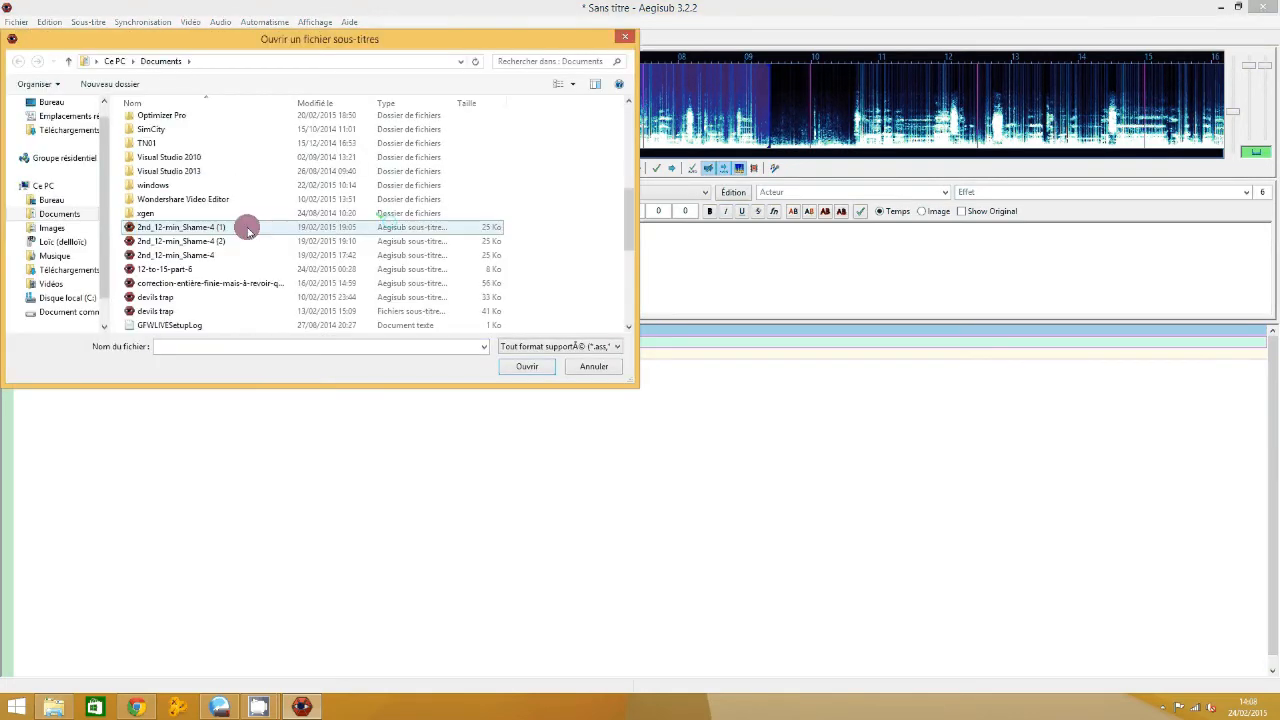
{"action": "scroll", "coordinate": [245, 230], "scroll_direction": "down", "scroll_amount": 2}
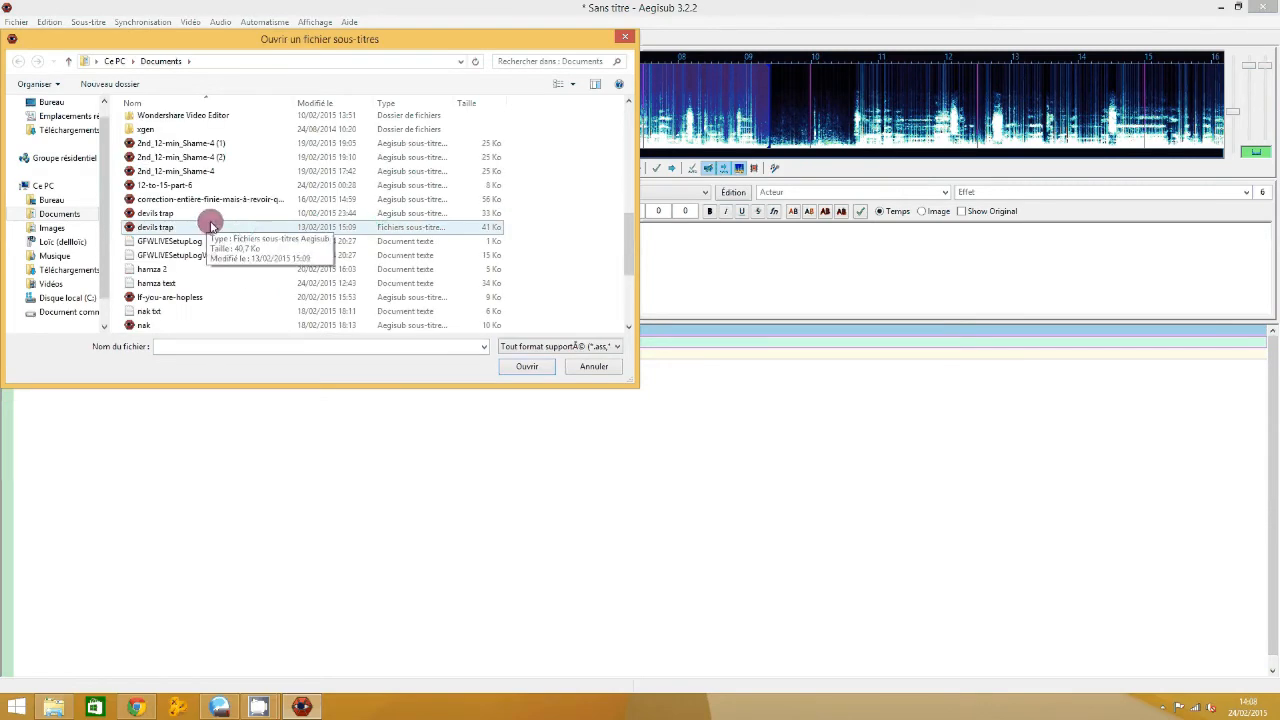
{"action": "left_click", "coordinate": [212, 227]}
{"action": "left_click", "coordinate": [543, 366]}
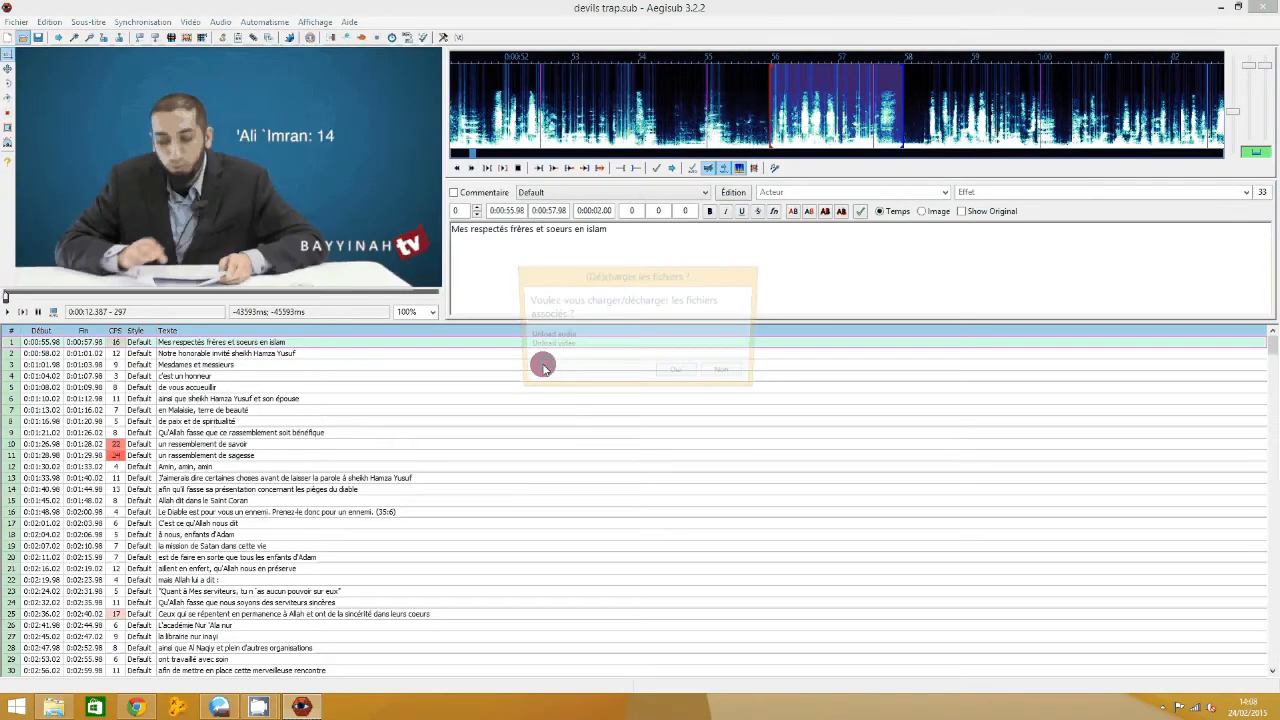
{"action": "left_click", "coordinate": [678, 375]}
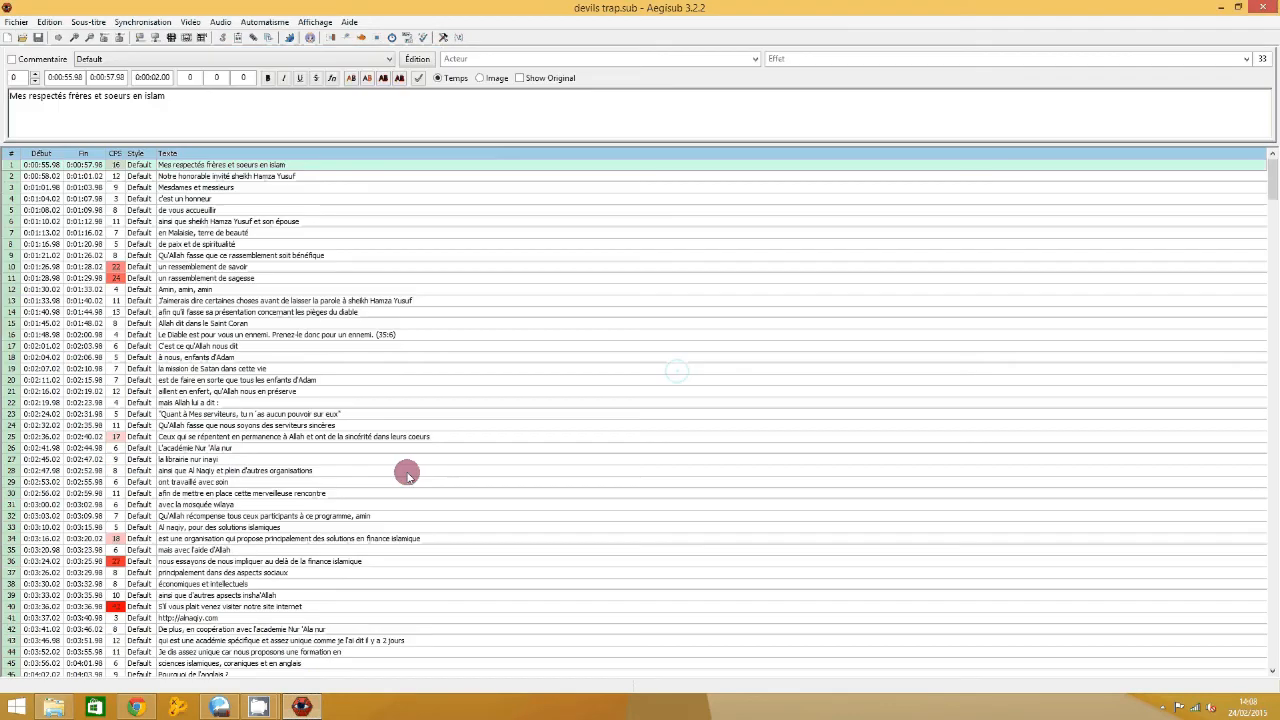
Step: Load the "Shame Series Nouman Ali Khan Bayyinah TV Part 4" video alongside the opened subtitles
{"action": "left_click", "coordinate": [342, 312]}
{"action": "left_click", "coordinate": [191, 22]}
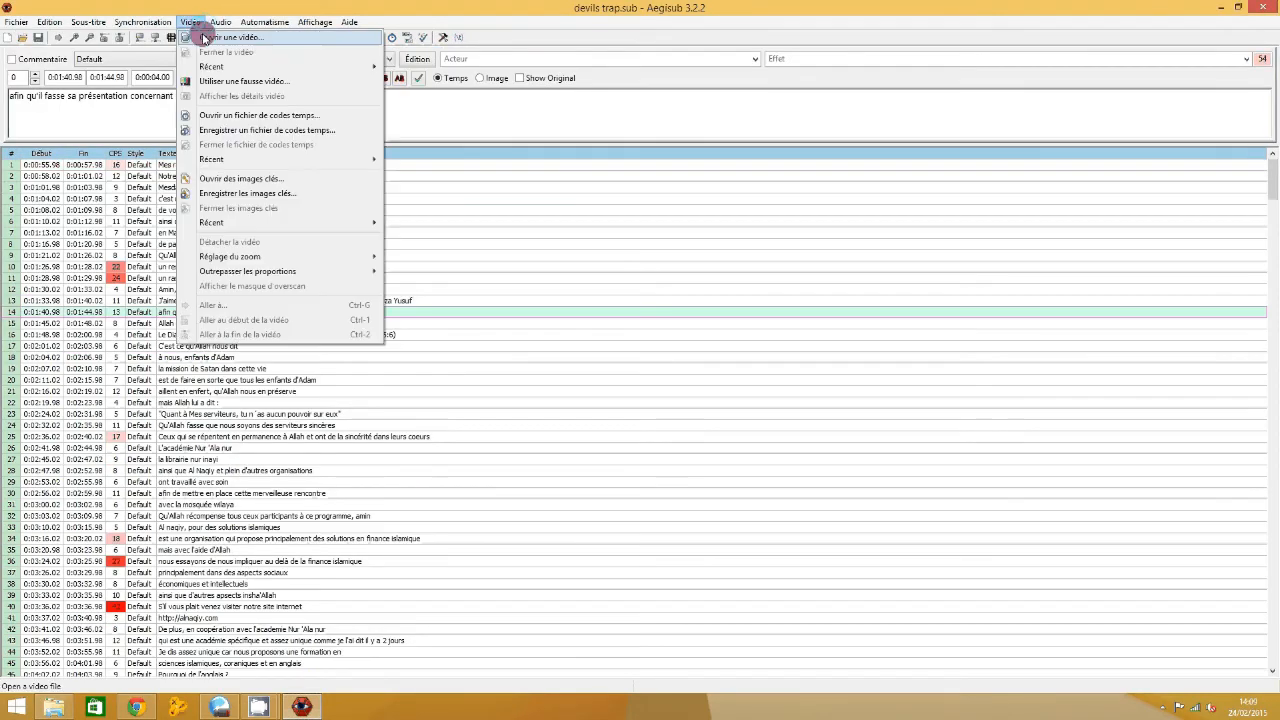
{"action": "left_click", "coordinate": [498, 203]}
{"action": "left_click", "coordinate": [445, 150]}
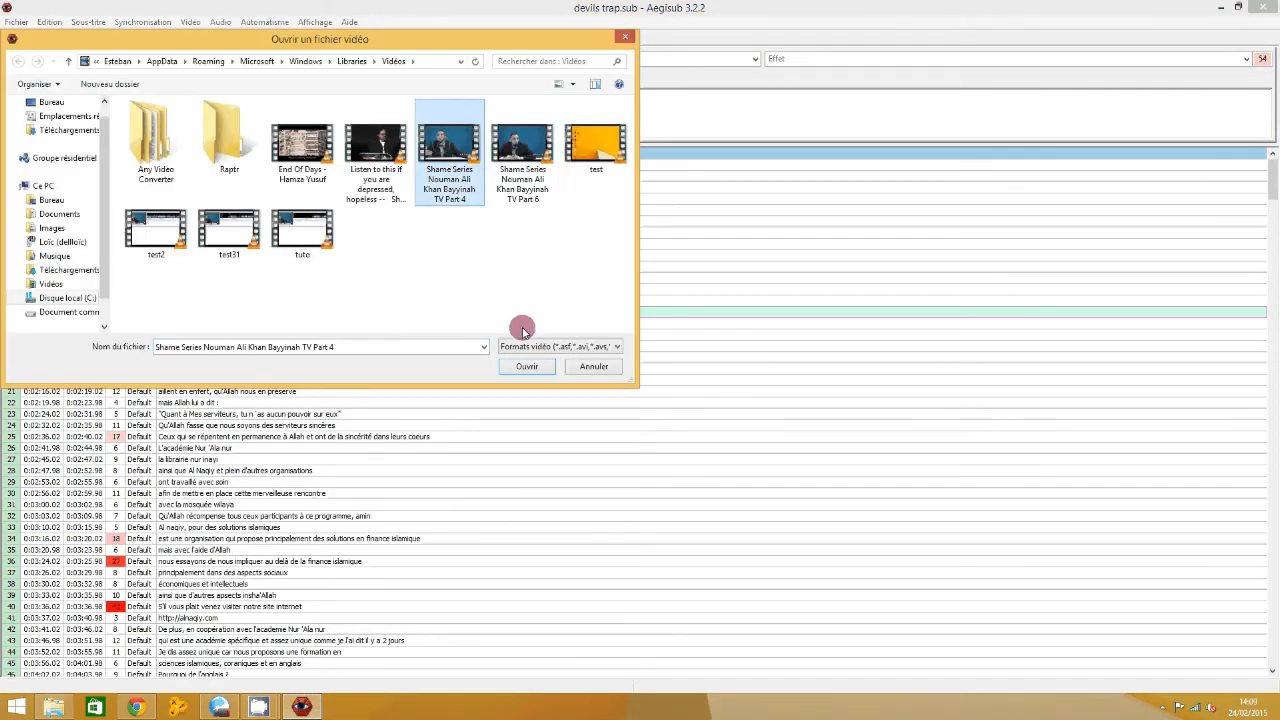
{"action": "left_click", "coordinate": [525, 366]}
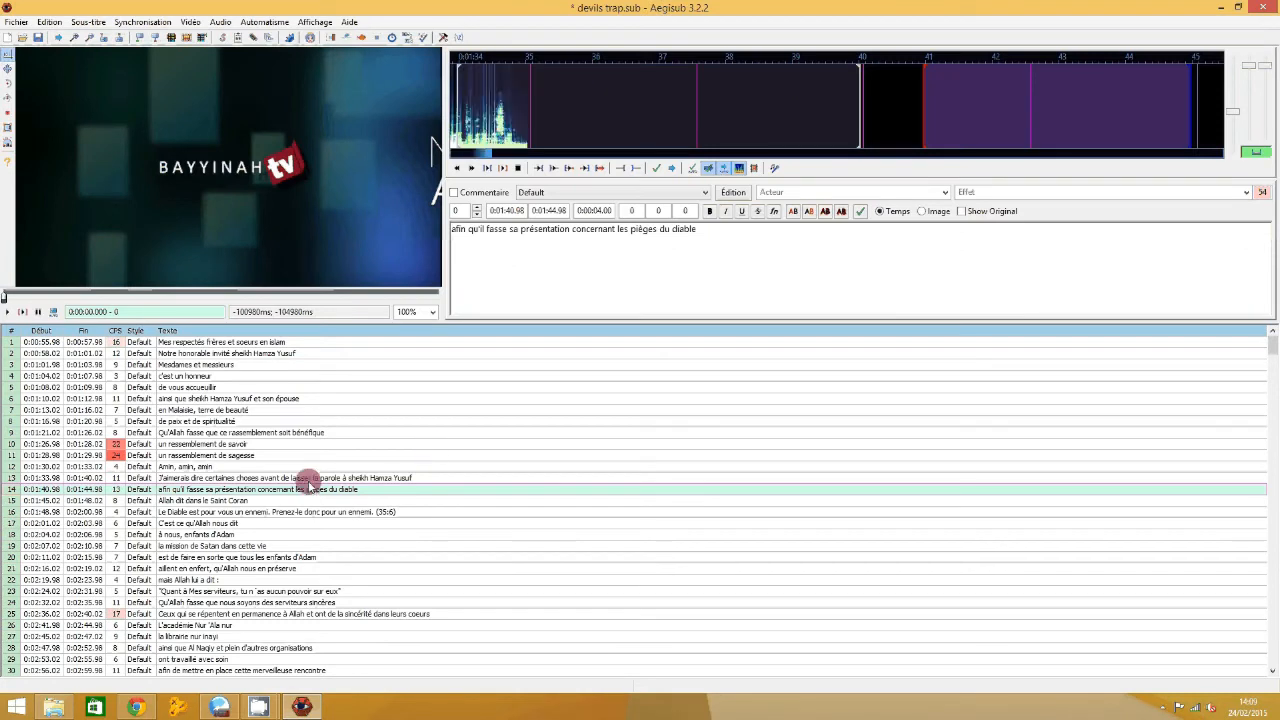
Step: Show subtitle line 13 on the video and examine its text and how it wraps in the picture
{"action": "left_click", "coordinate": [308, 478]}
{"action": "left_click", "coordinate": [783, 230]}
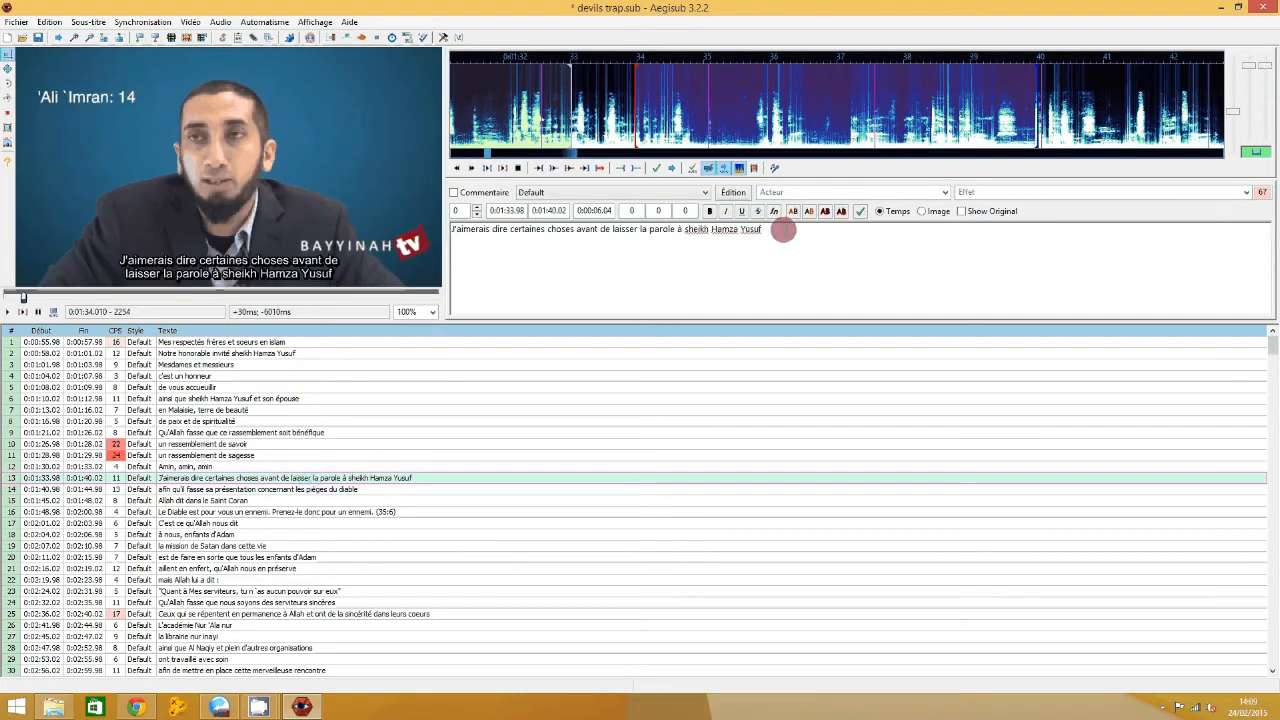
{"action": "left_click_drag", "start_coordinate": [783, 230], "coordinate": [508, 271]}
{"action": "left_click", "coordinate": [541, 264]}
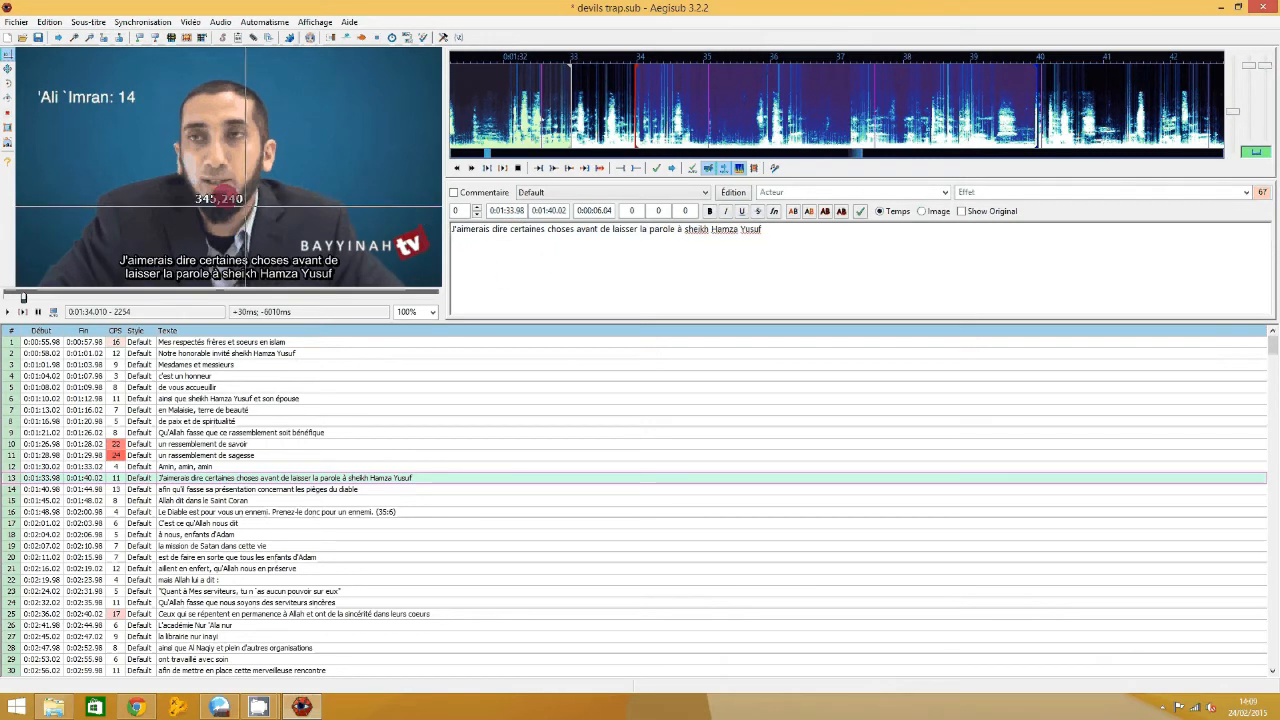
Step: Show subtitle line 61 on the video and highlight its French text after the \N line break
{"action": "left_click", "coordinate": [227, 297]}
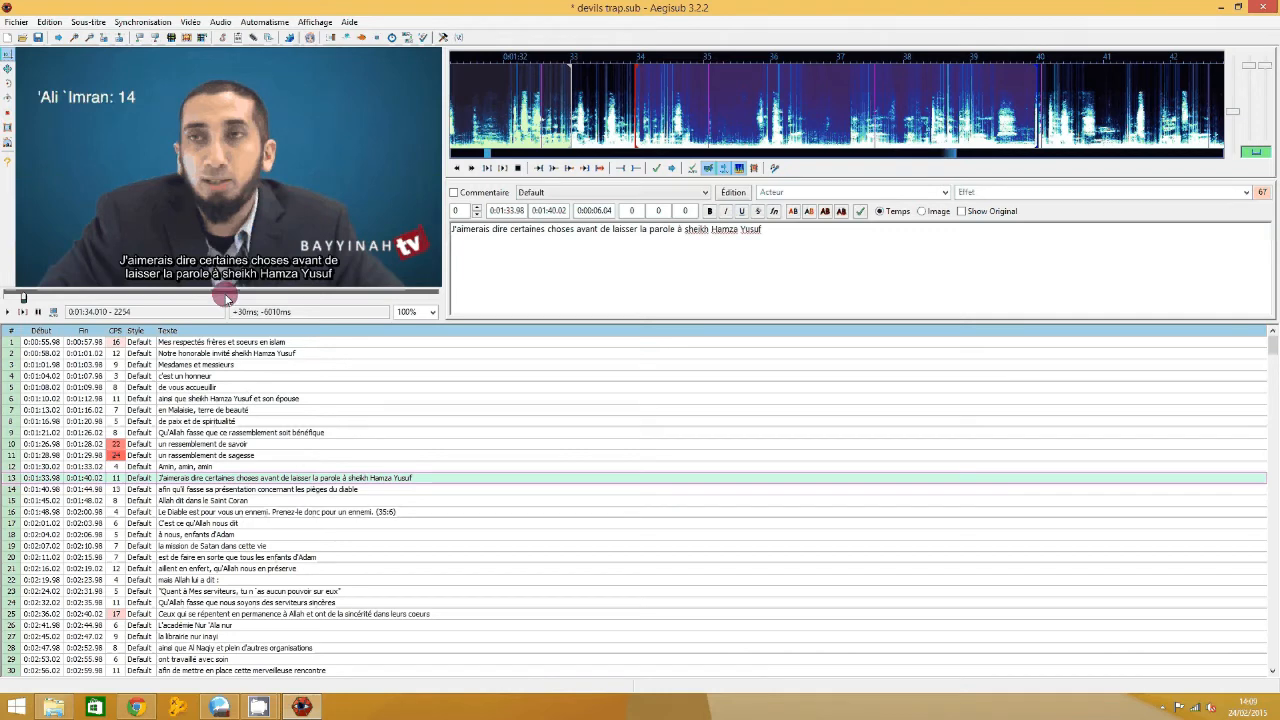
{"action": "left_click", "coordinate": [318, 604]}
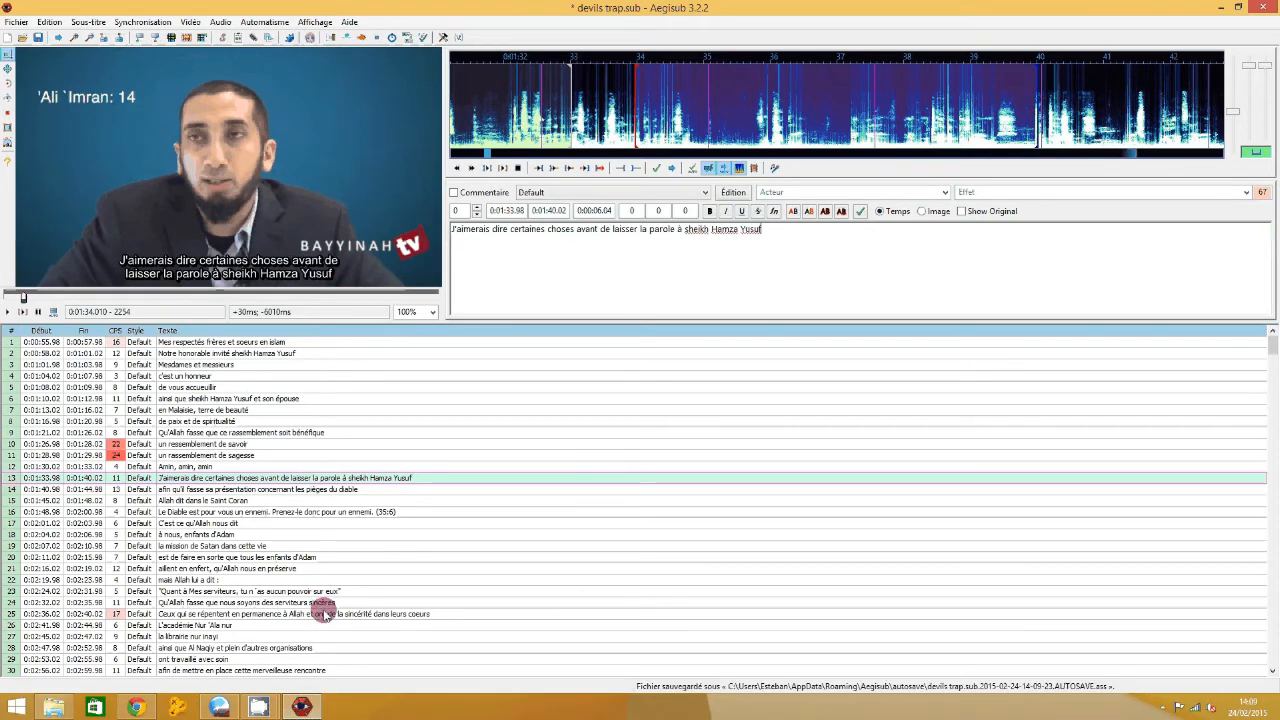
{"action": "left_click", "coordinate": [323, 614]}
{"action": "scroll", "coordinate": [335, 570], "scroll_direction": "down", "scroll_amount": 12}
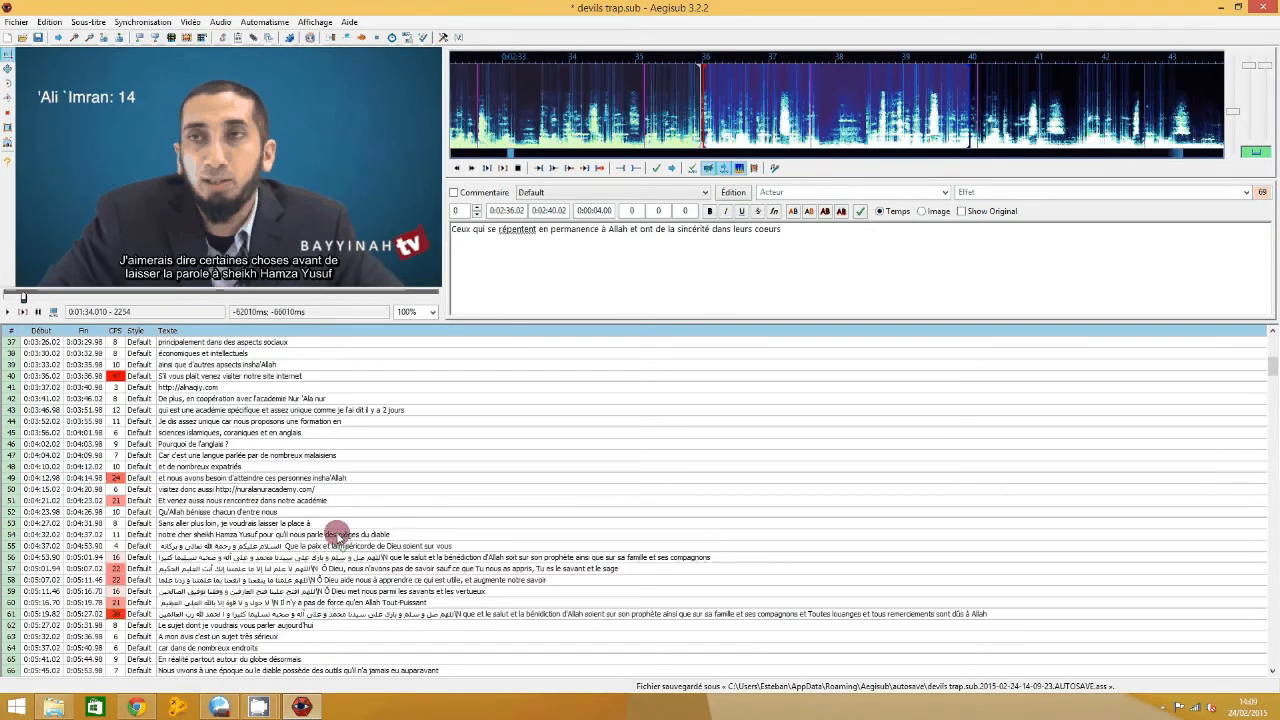
{"action": "left_click", "coordinate": [376, 613]}
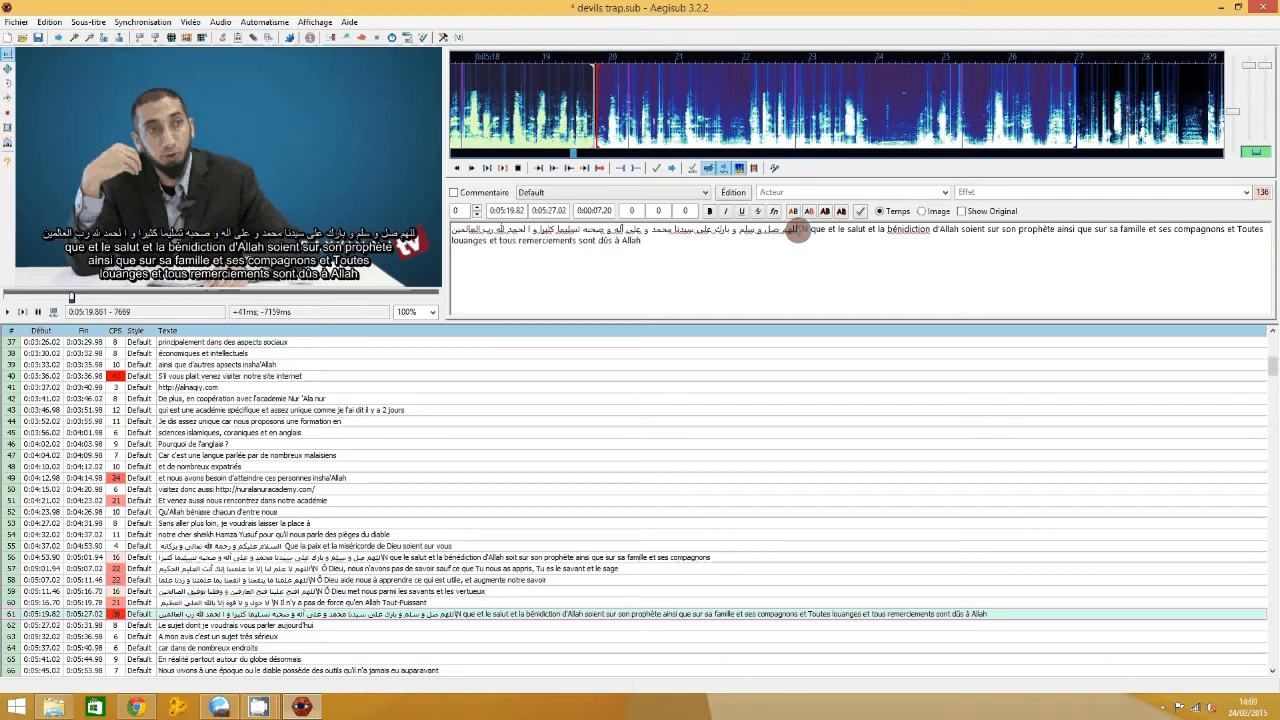
{"action": "left_click_drag", "start_coordinate": [797, 231], "coordinate": [544, 273]}
{"action": "left_click", "coordinate": [710, 277]}
{"action": "left_click_drag", "start_coordinate": [810, 231], "coordinate": [826, 245]}
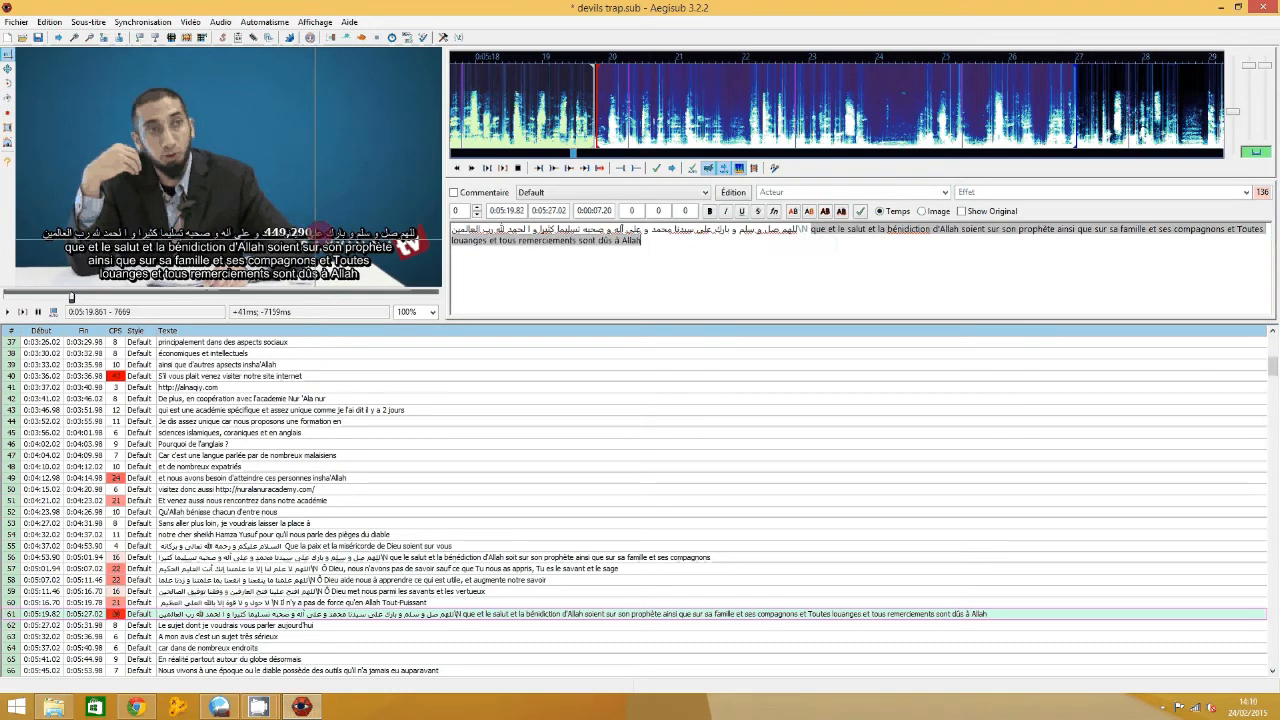
{"action": "left_click", "coordinate": [87, 22]}
{"action": "left_click", "coordinate": [87, 22]}
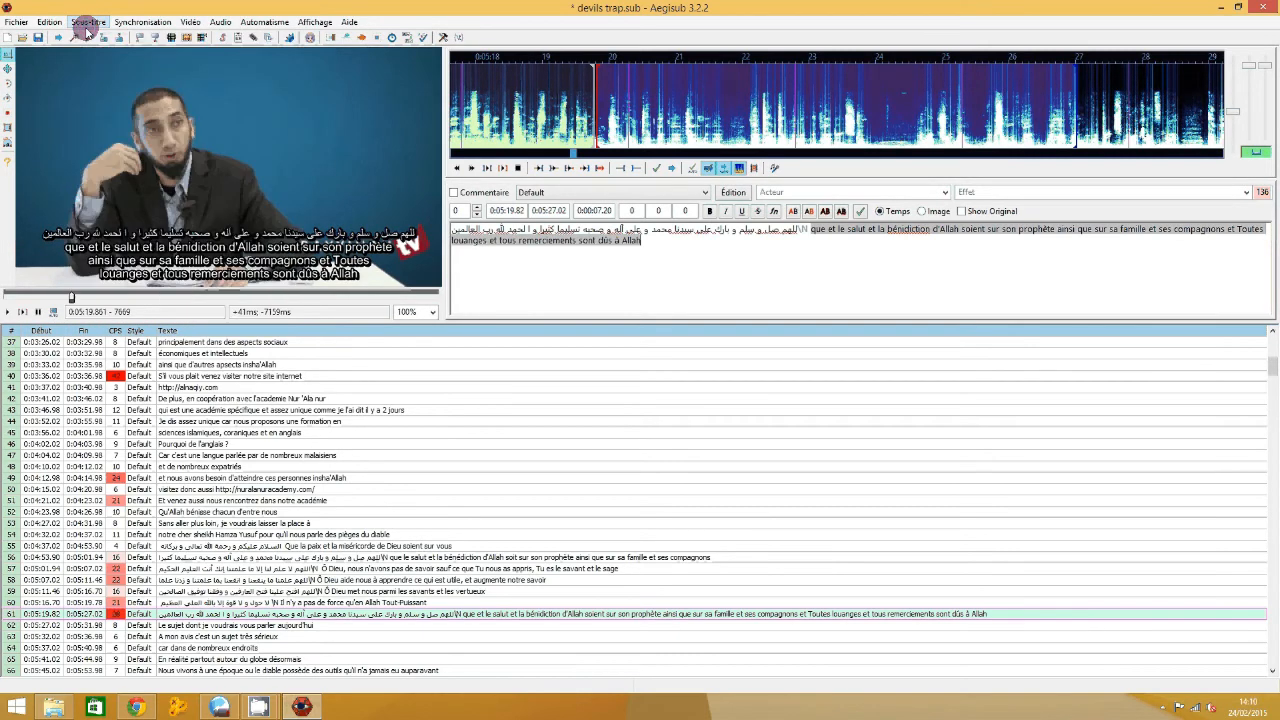
{"action": "left_click", "coordinate": [87, 24]}
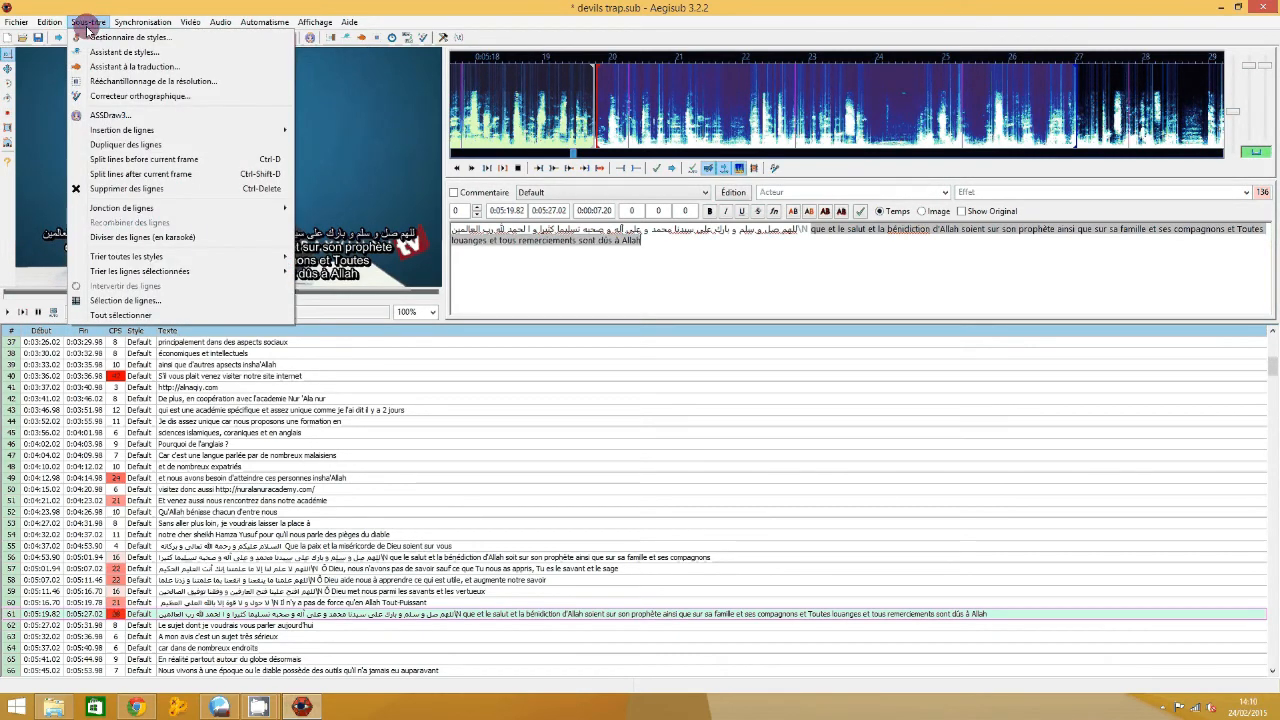
{"action": "left_click", "coordinate": [111, 96]}
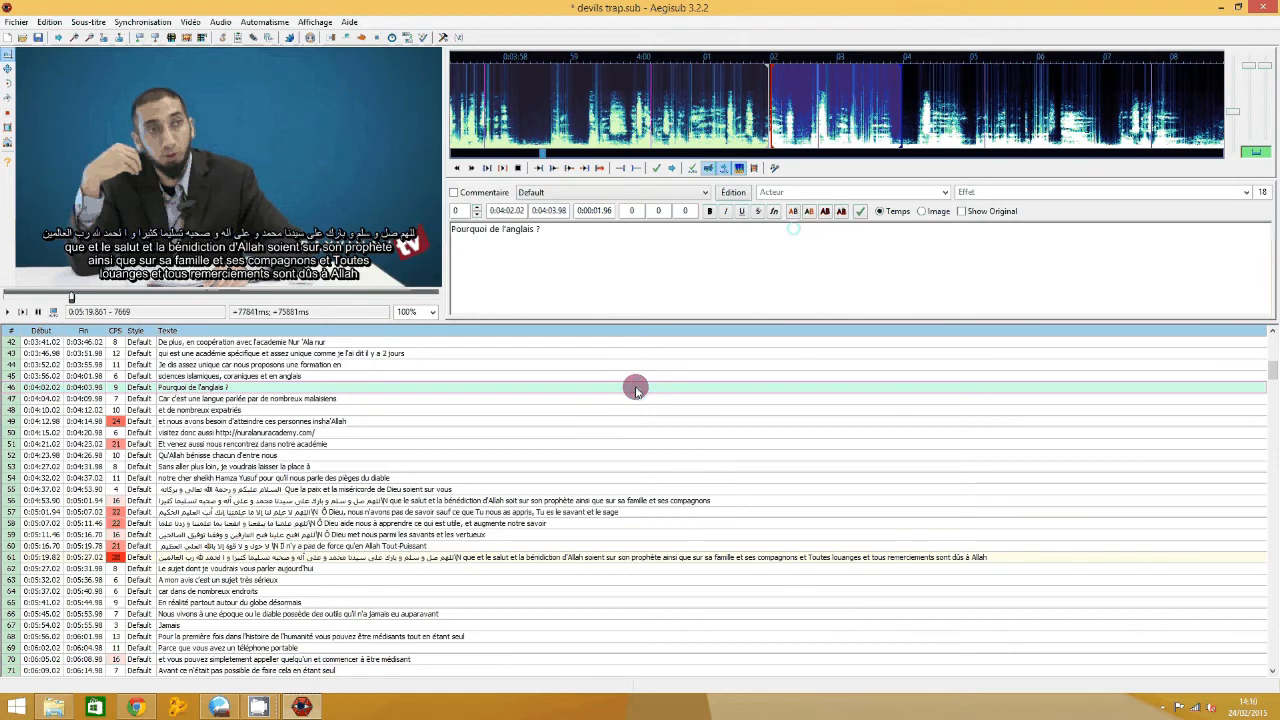
Step: Start the spell checker from the first subtitle line
{"action": "scroll", "coordinate": [636, 389], "scroll_direction": "up", "scroll_amount": 14}
{"action": "left_click", "coordinate": [260, 343]}
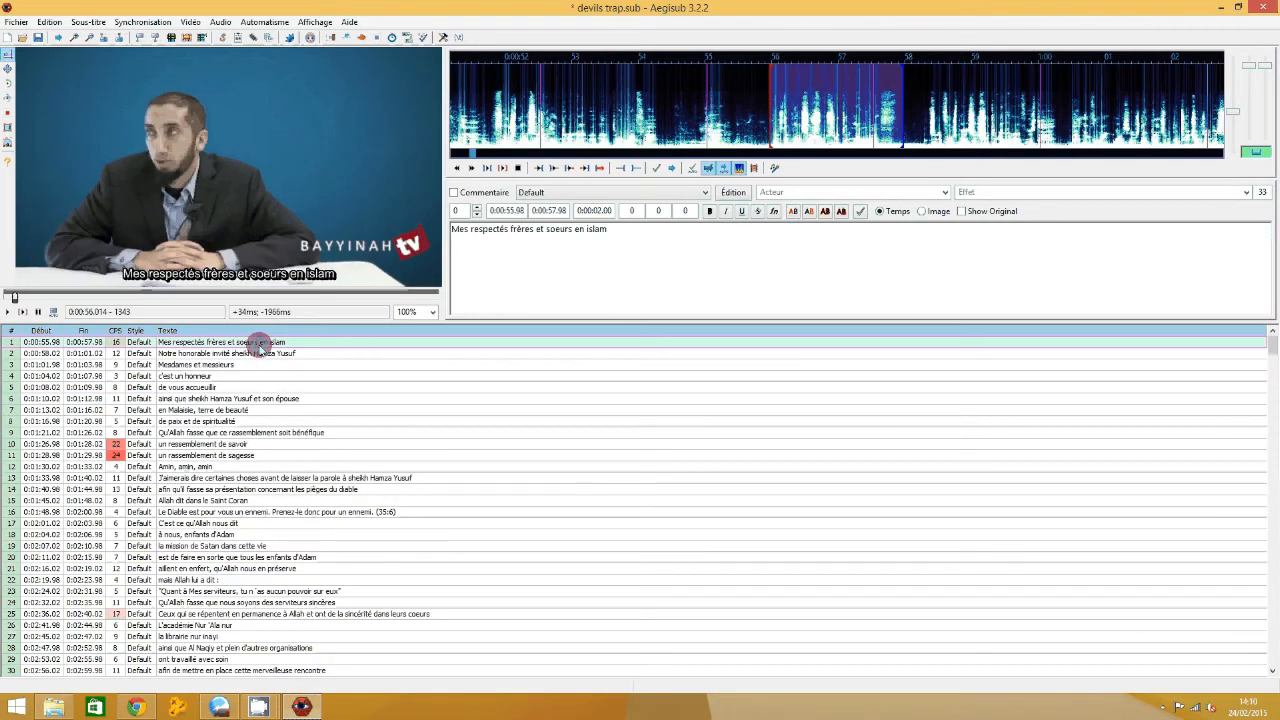
{"action": "left_click", "coordinate": [92, 21]}
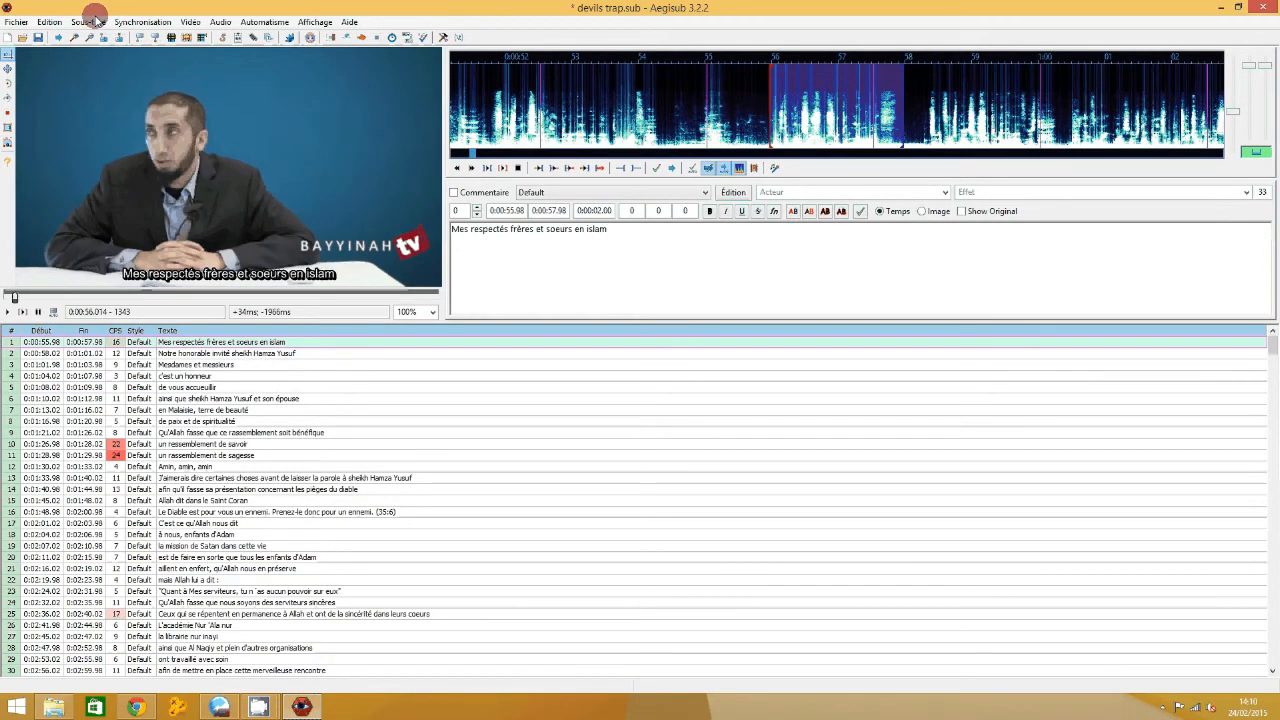
{"action": "left_click", "coordinate": [93, 21]}
{"action": "left_click", "coordinate": [125, 96]}
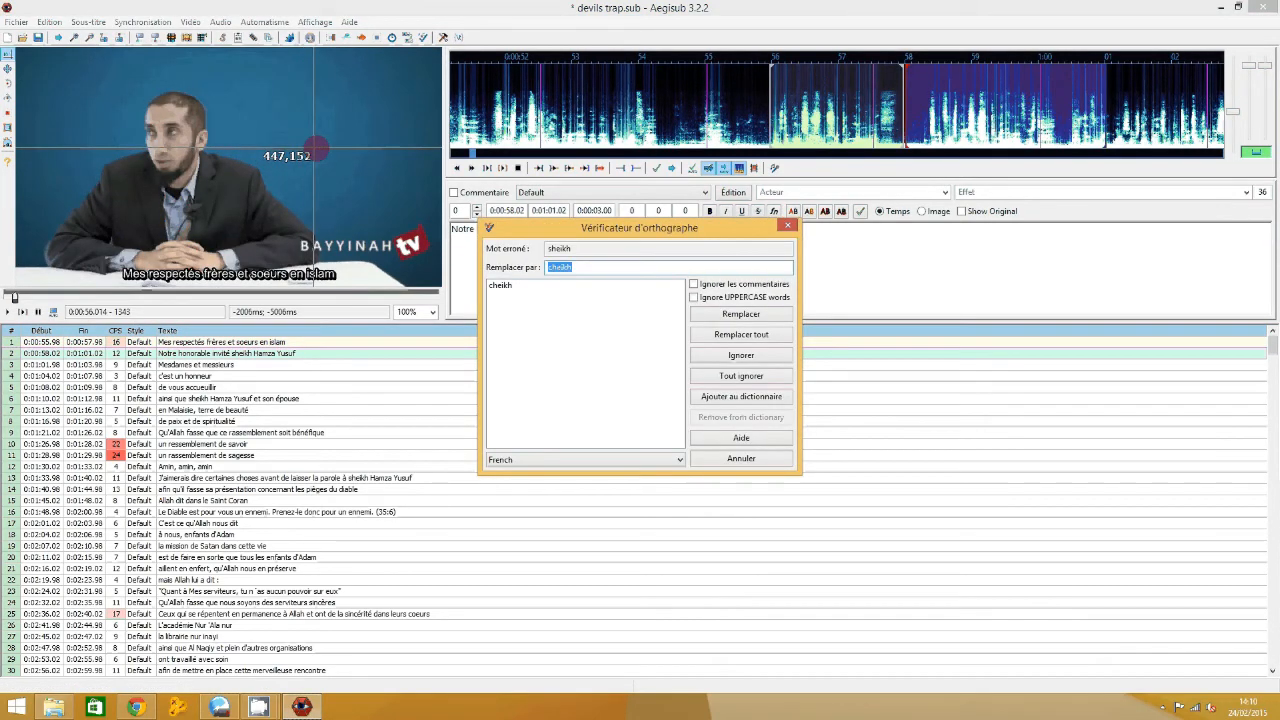
Step: Switch the spell checker's dictionary to English (U.S.) and back to French
{"action": "left_click", "coordinate": [551, 460]}
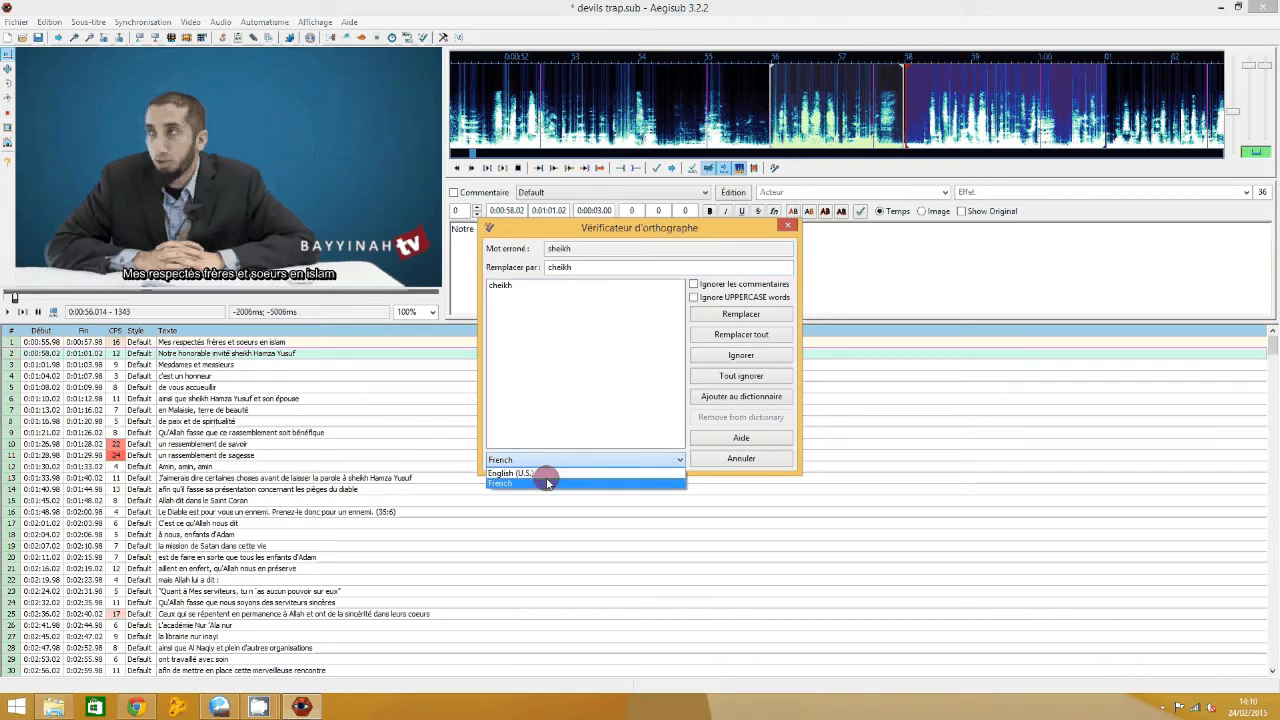
{"action": "left_click", "coordinate": [542, 474]}
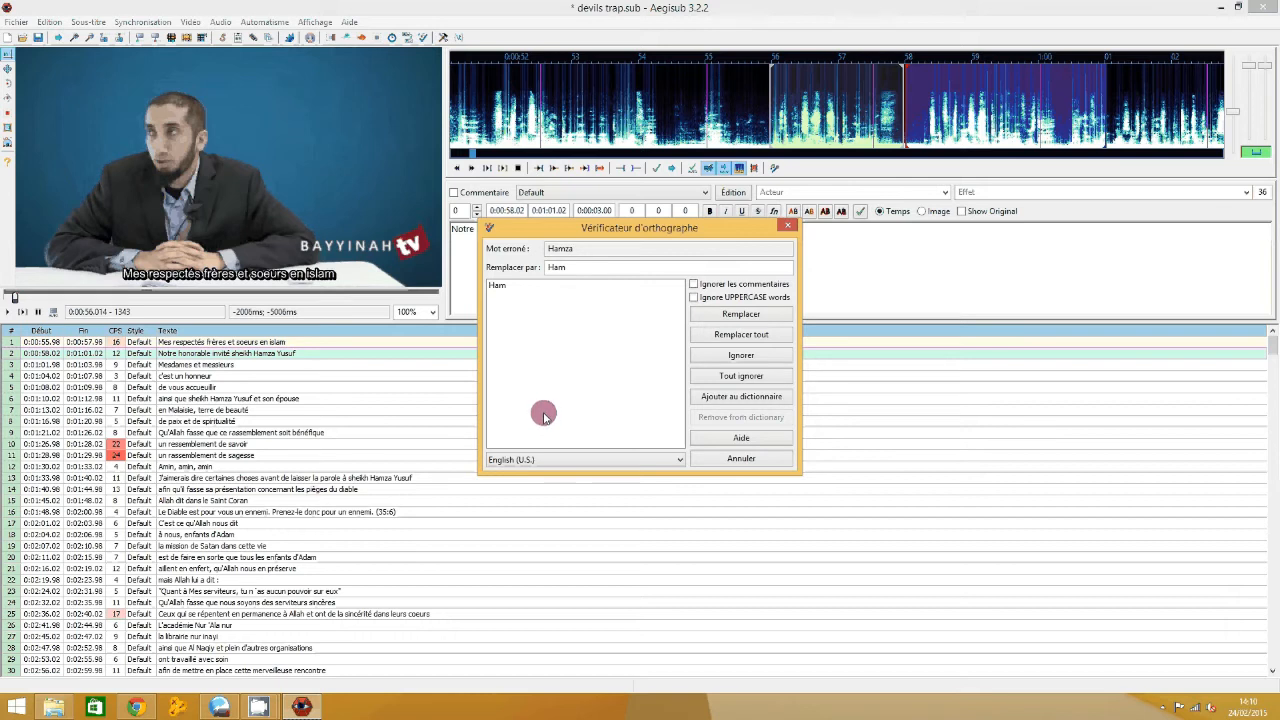
{"action": "left_click", "coordinate": [562, 459]}
{"action": "left_click", "coordinate": [572, 484]}
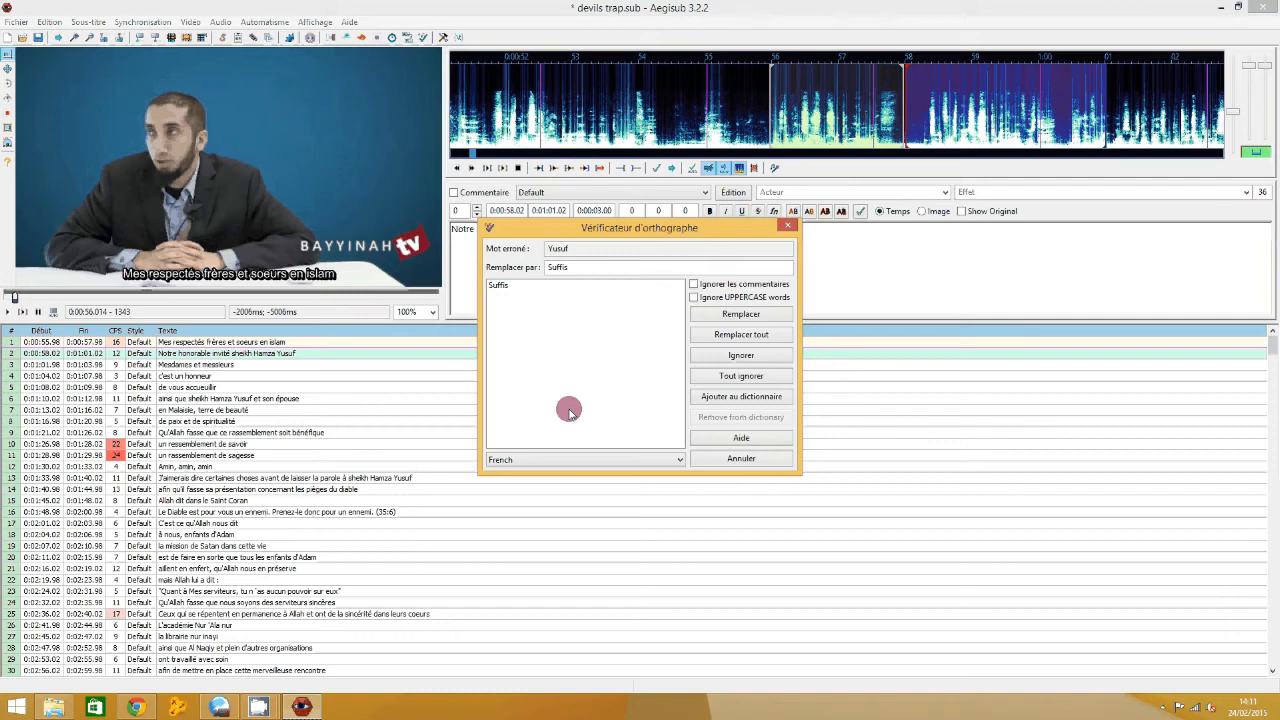
Step: Ignore the flagged name in line 2, replace the misspelt "accueuillir" with "accueillir" in line 5, and close the spell checker
{"action": "left_click", "coordinate": [703, 357]}
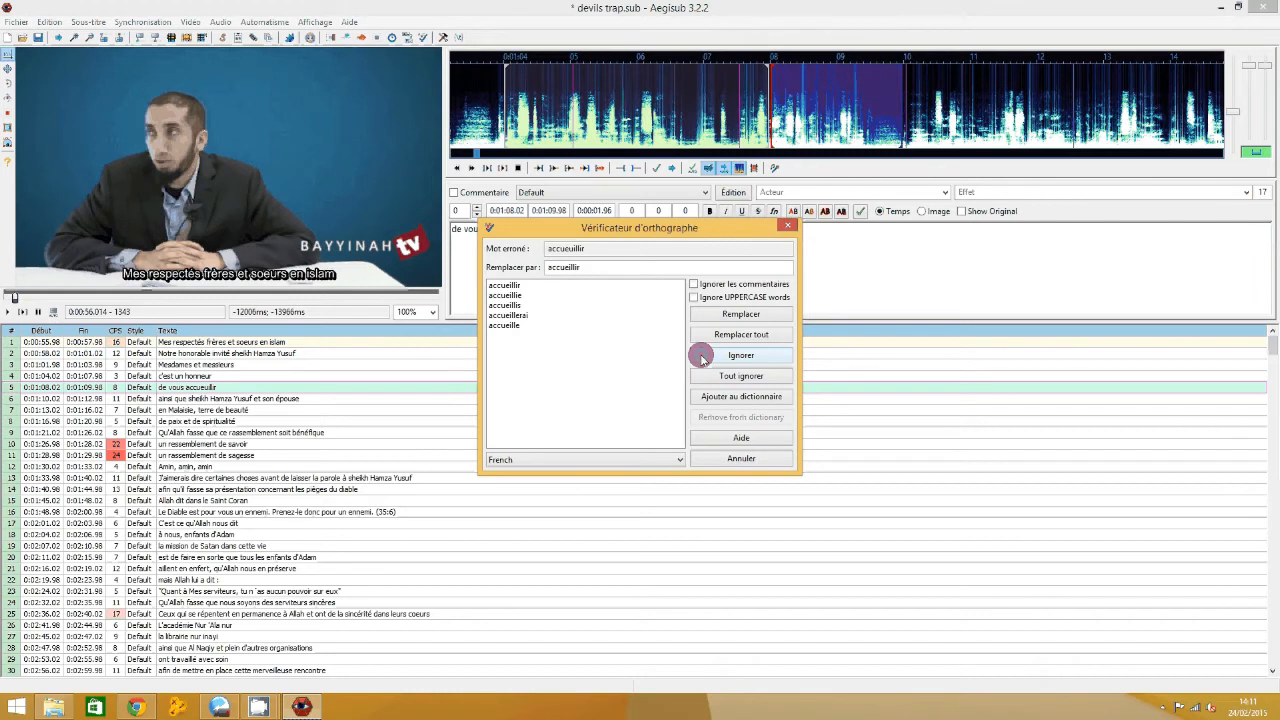
{"action": "left_click", "coordinate": [513, 287]}
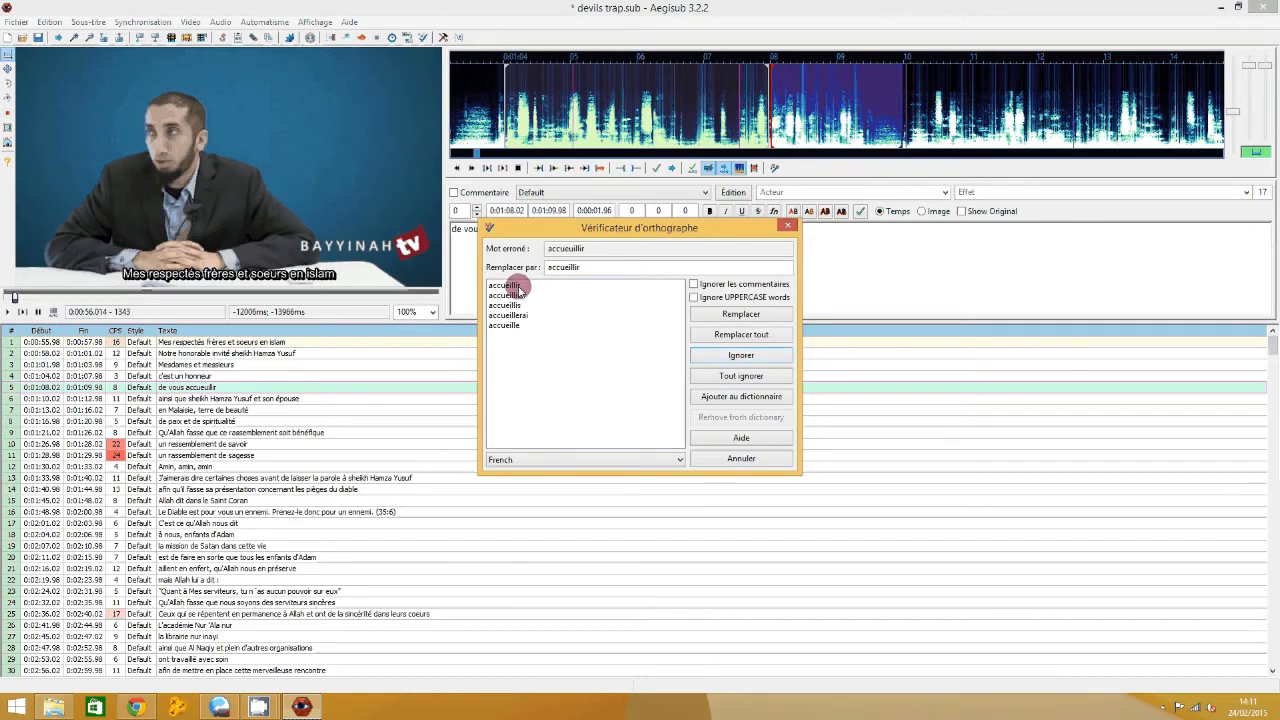
{"action": "left_click_drag", "start_coordinate": [525, 249], "coordinate": [605, 280]}
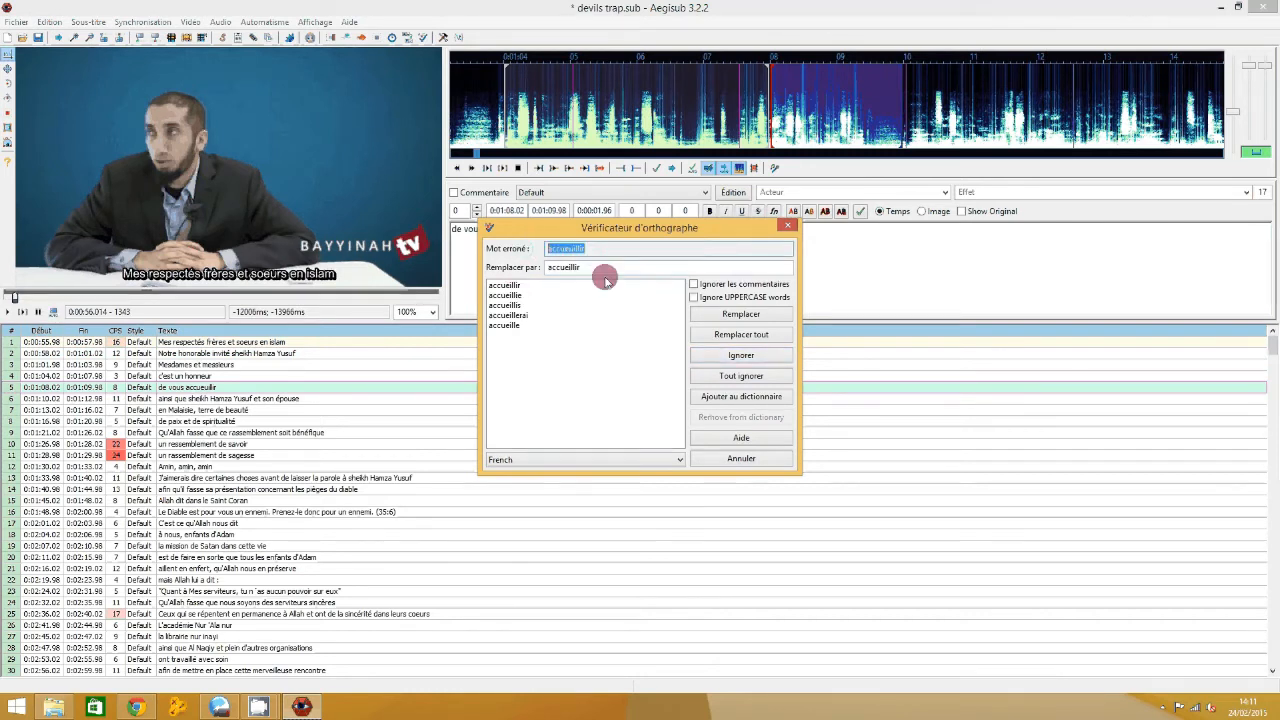
{"action": "left_click", "coordinate": [598, 295]}
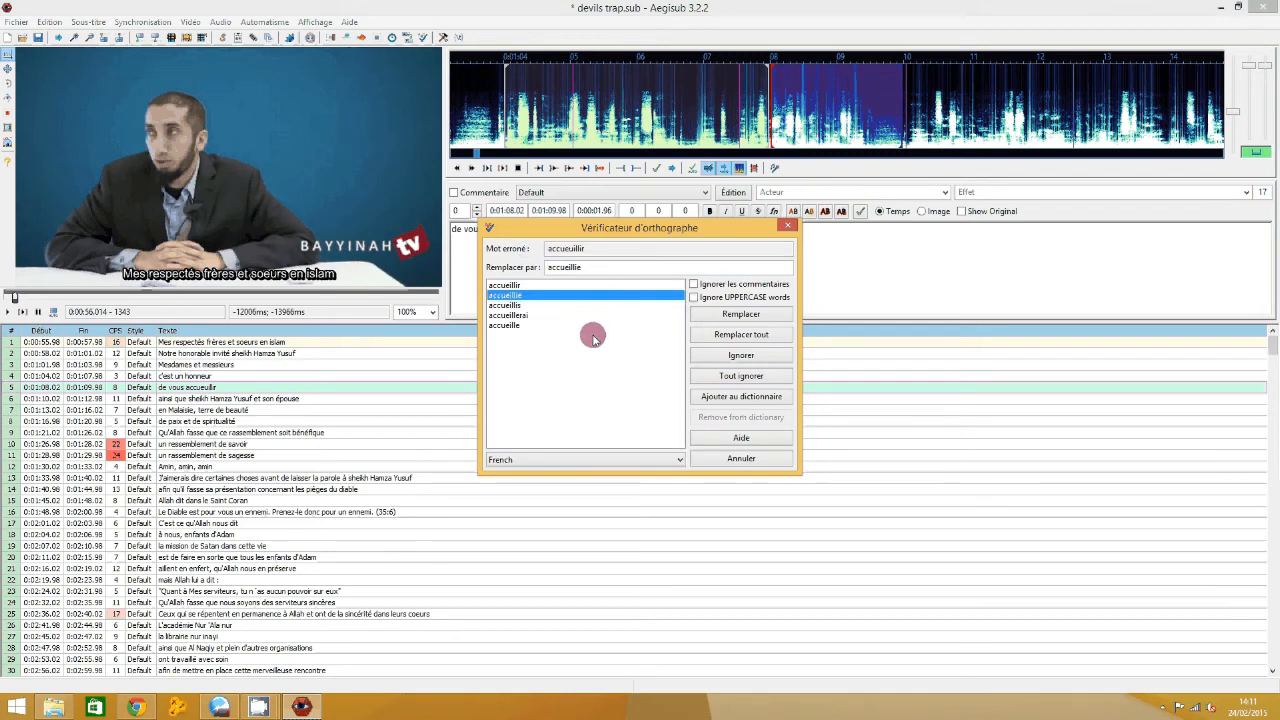
{"action": "left_click", "coordinate": [536, 287]}
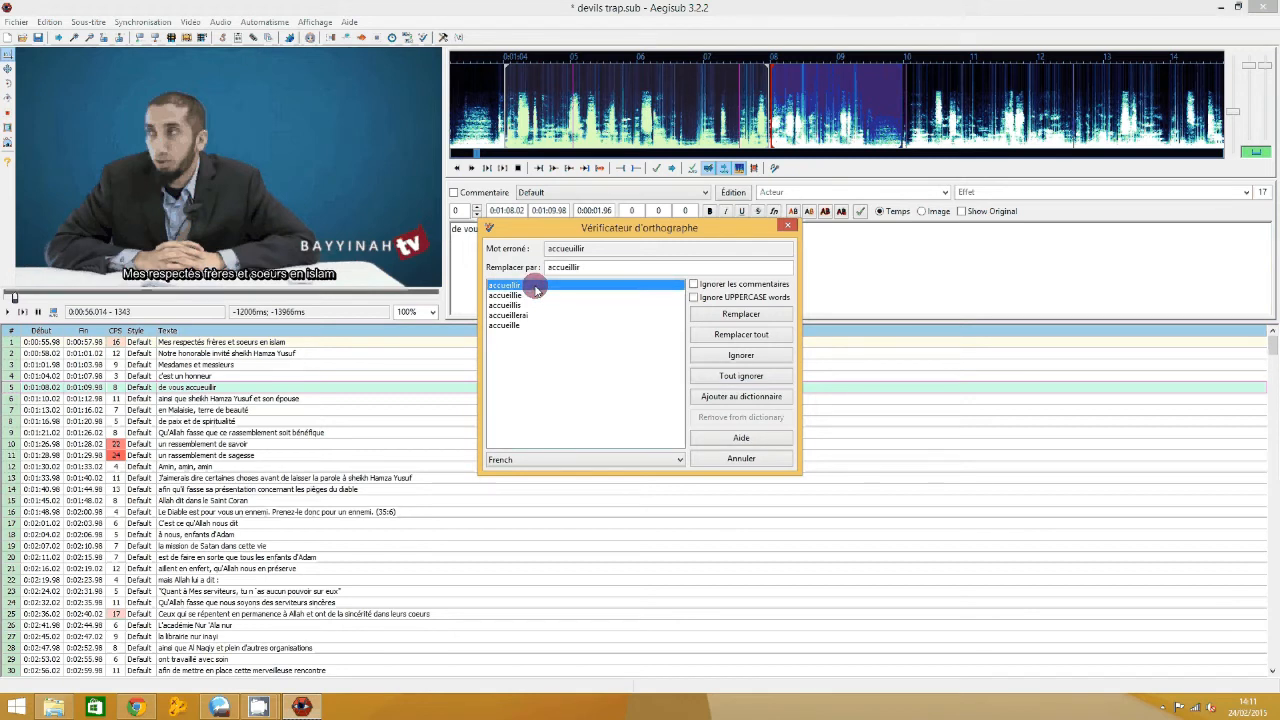
{"action": "double_click", "coordinate": [536, 287]}
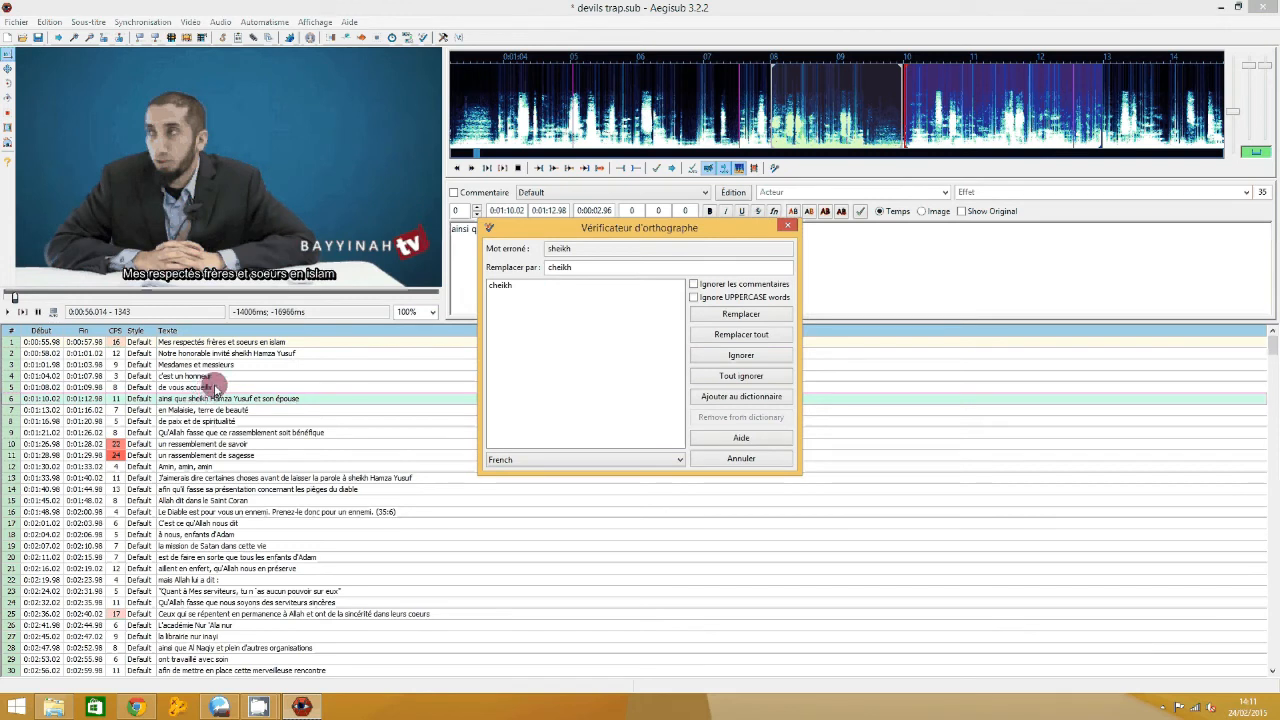
{"action": "left_click", "coordinate": [789, 230]}
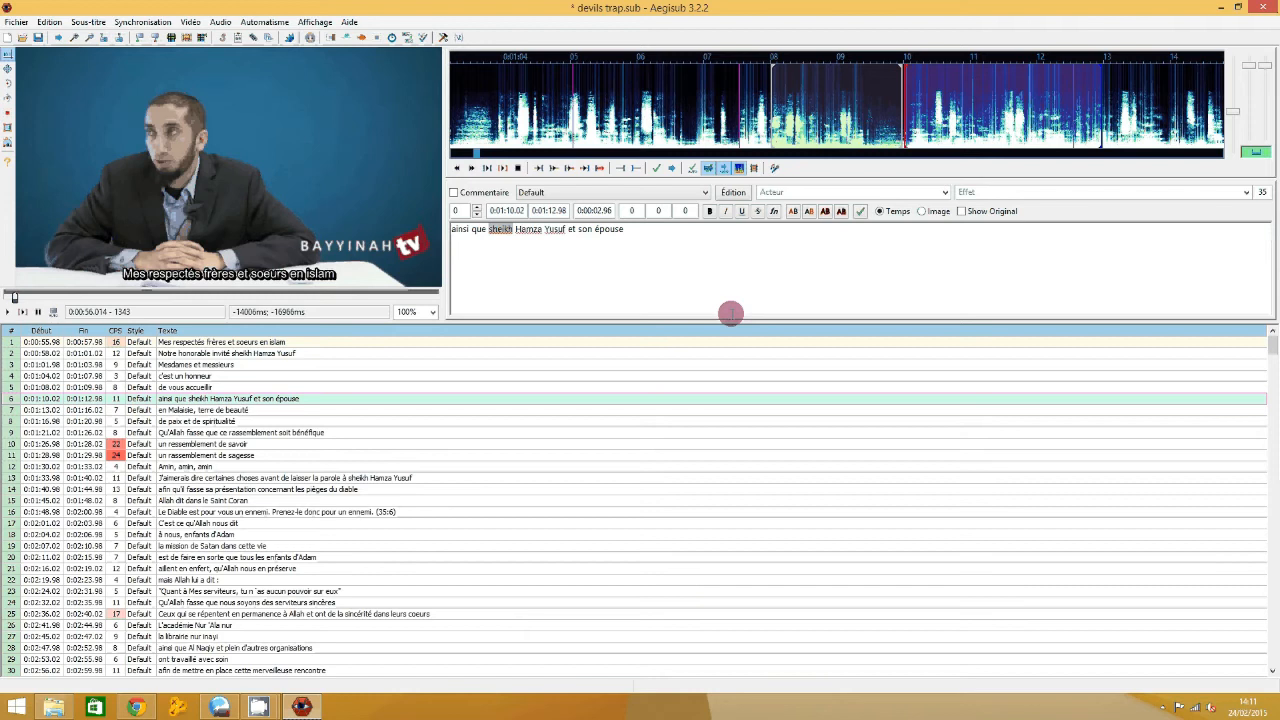
Step: Begin exporting the subtitles with the Plain-Text (*.txt) format selected, and cancel the file save
{"action": "left_click", "coordinate": [12, 22]}
{"action": "left_click", "coordinate": [85, 140]}
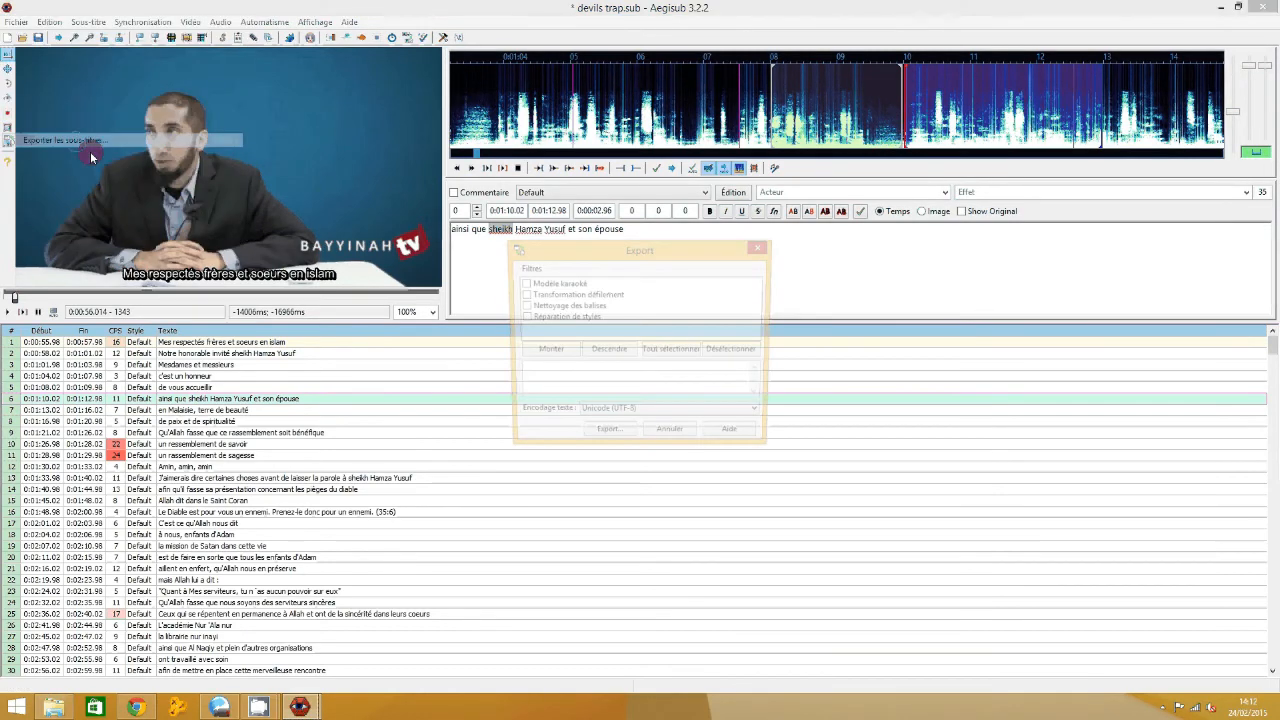
{"action": "left_click", "coordinate": [612, 439]}
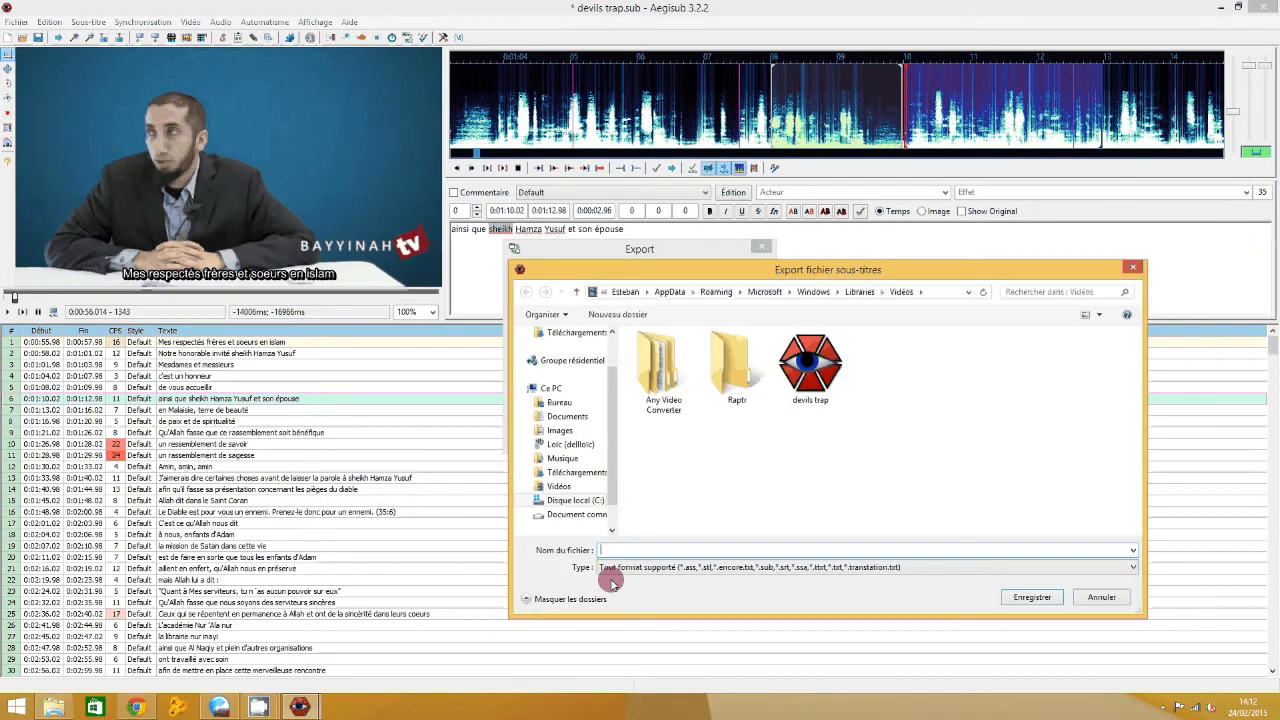
{"action": "left_click", "coordinate": [606, 568]}
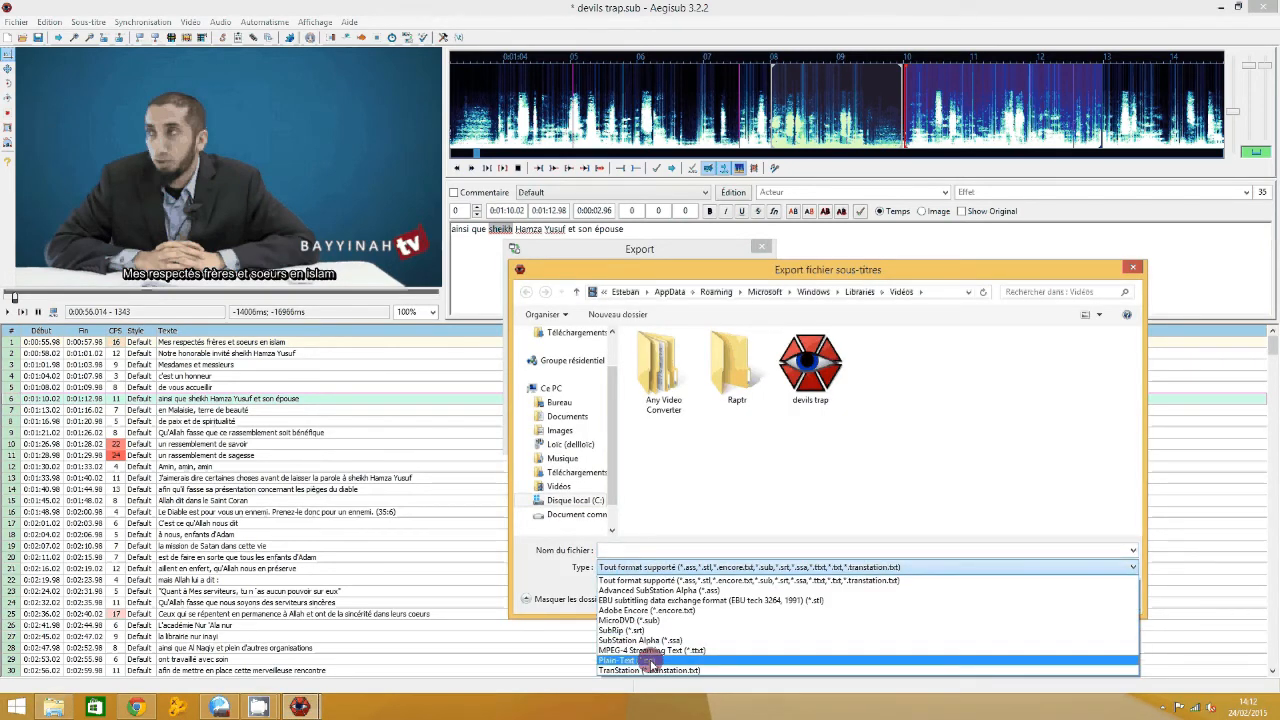
{"action": "left_click", "coordinate": [630, 659]}
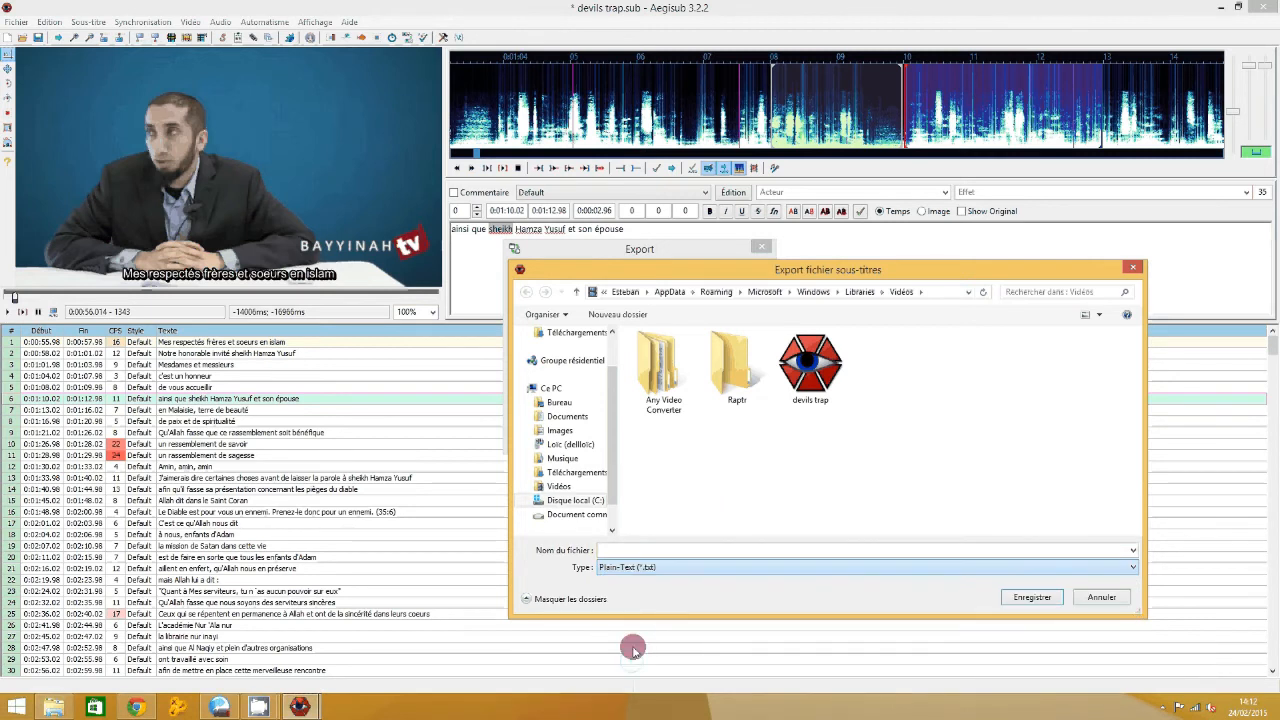
{"action": "left_click", "coordinate": [749, 551]}
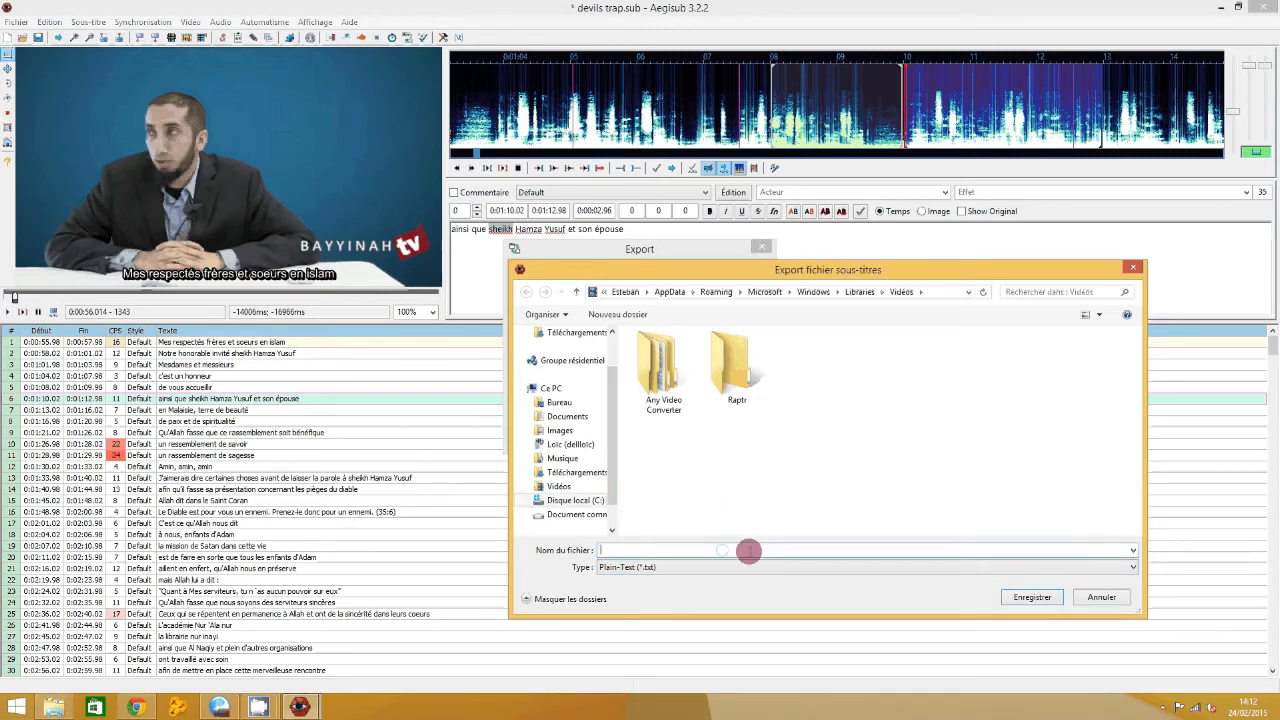
{"action": "left_click", "coordinate": [1101, 597]}
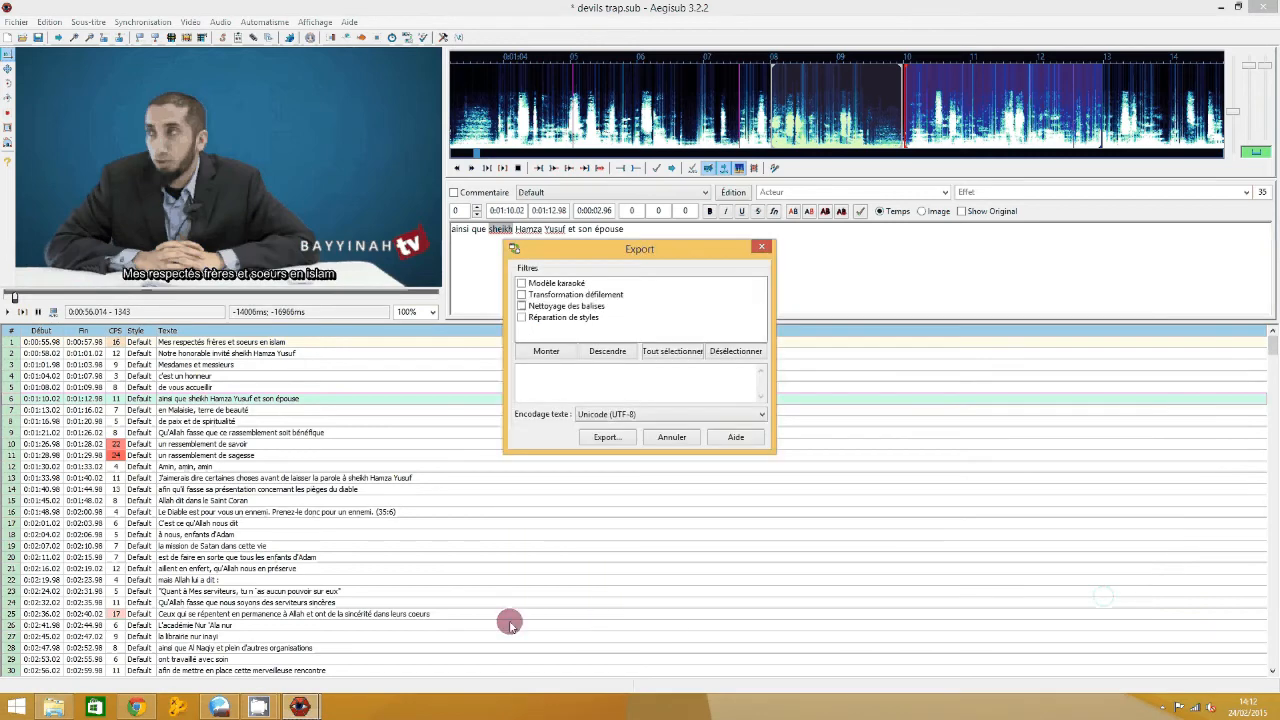
Step: Switch to Chrome, create a new pad on Framapad, and delete all of its default welcome text
{"action": "left_click", "coordinate": [136, 707]}
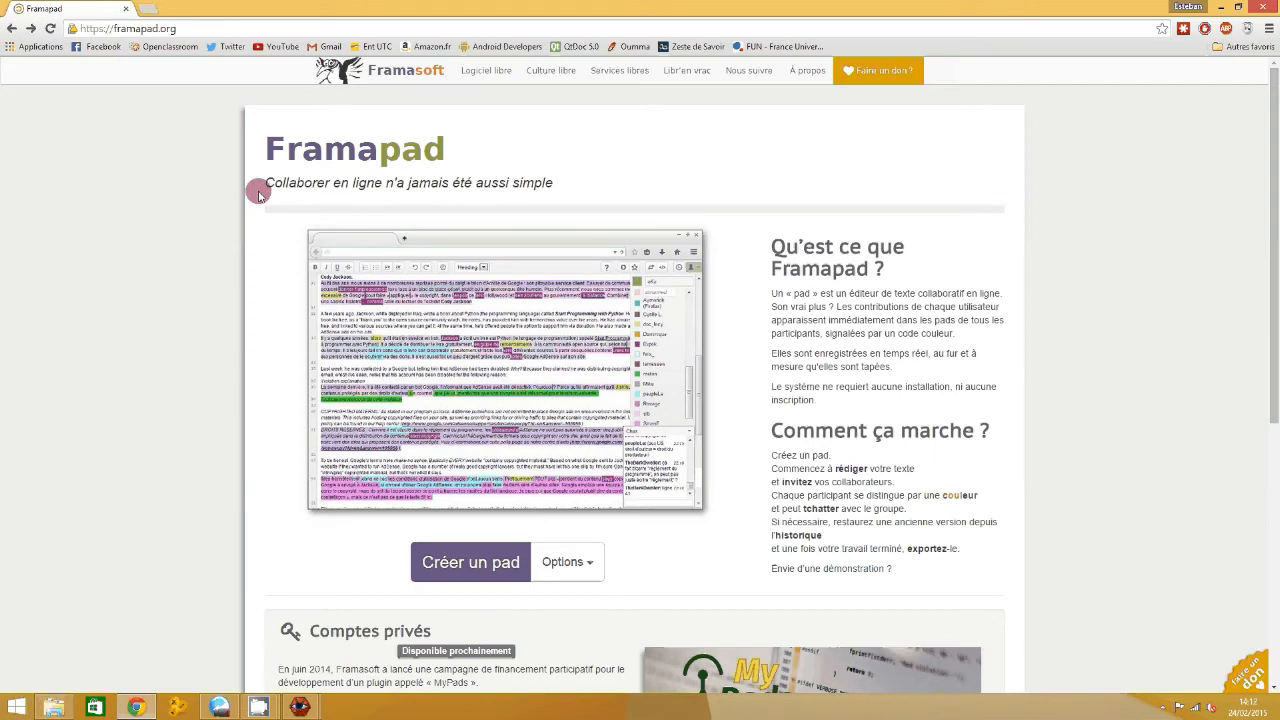
{"action": "left_click", "coordinate": [501, 565]}
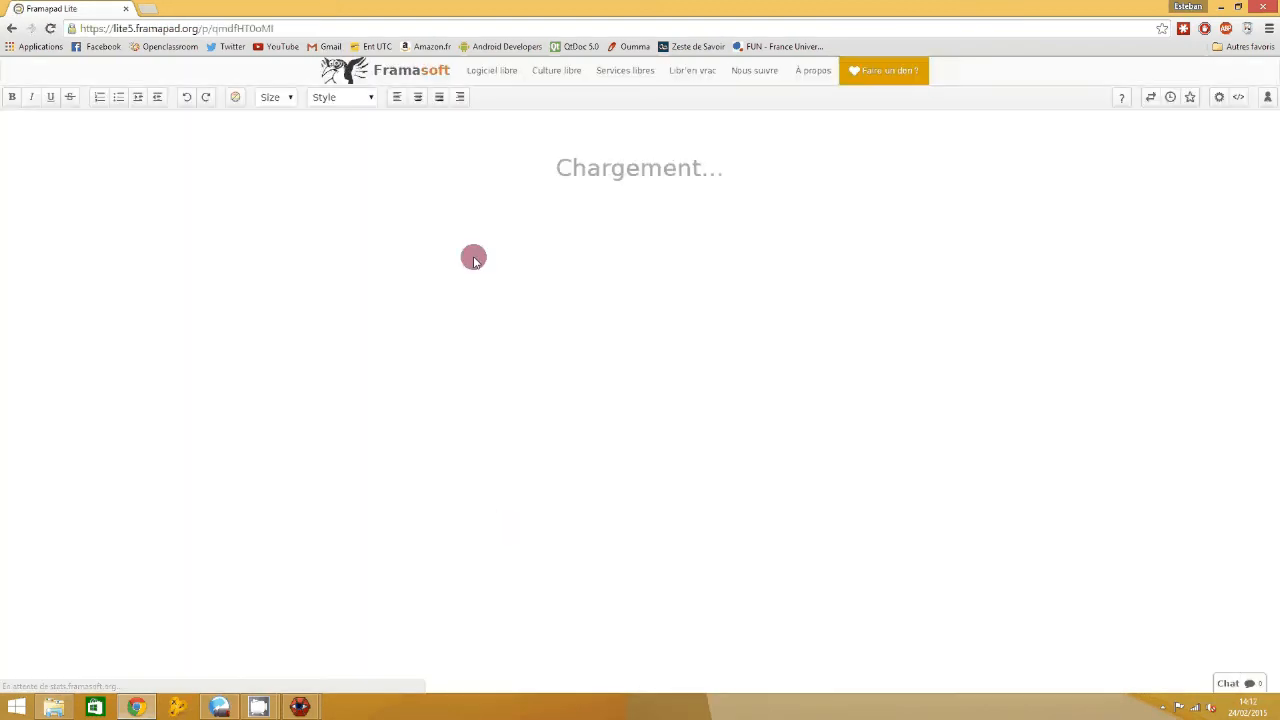
{"action": "key", "text": "ctrl+a"}
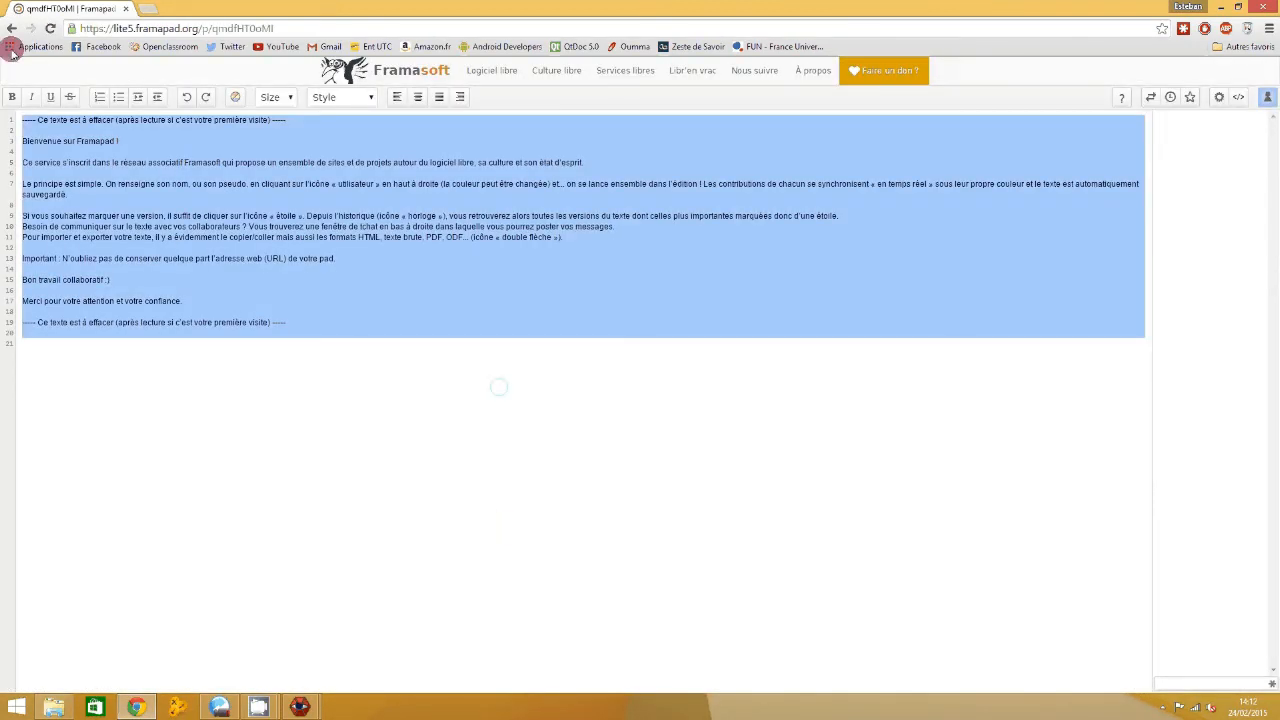
{"action": "key", "text": "Delete"}
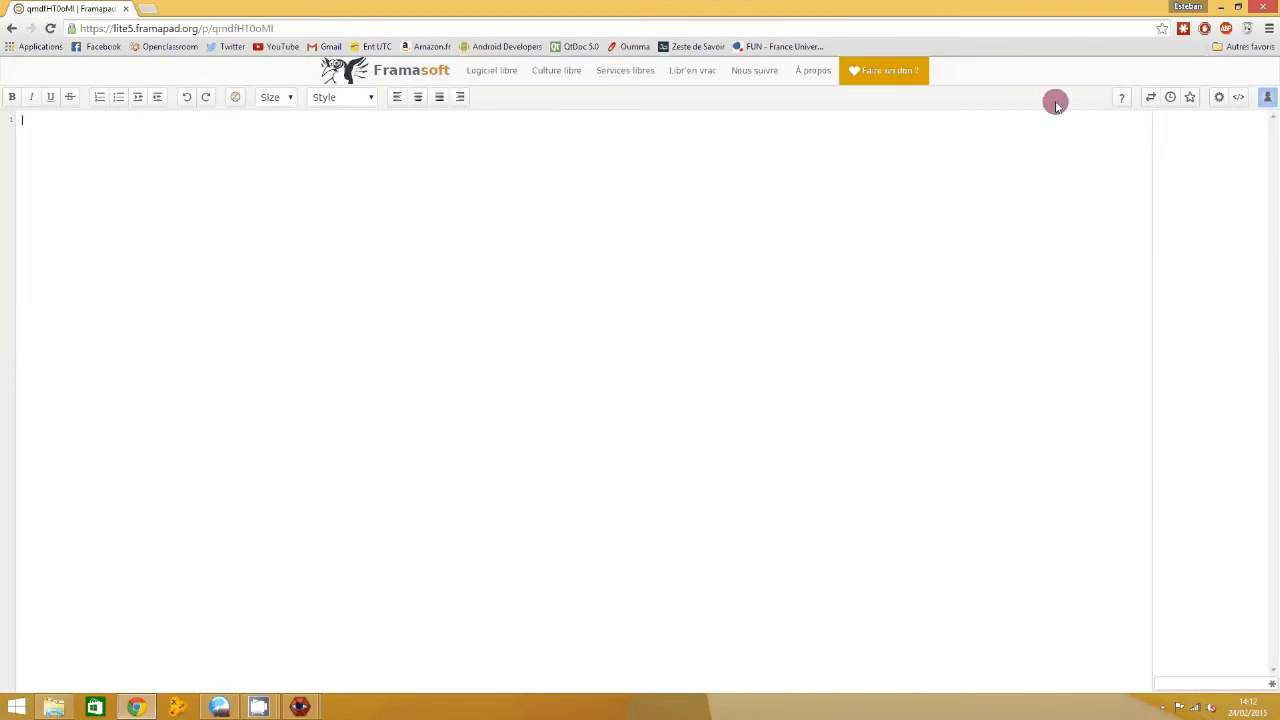
Step: Import the text file hamza text.txt into the pad, accepting that it overwrites the current content
{"action": "left_click", "coordinate": [1151, 98]}
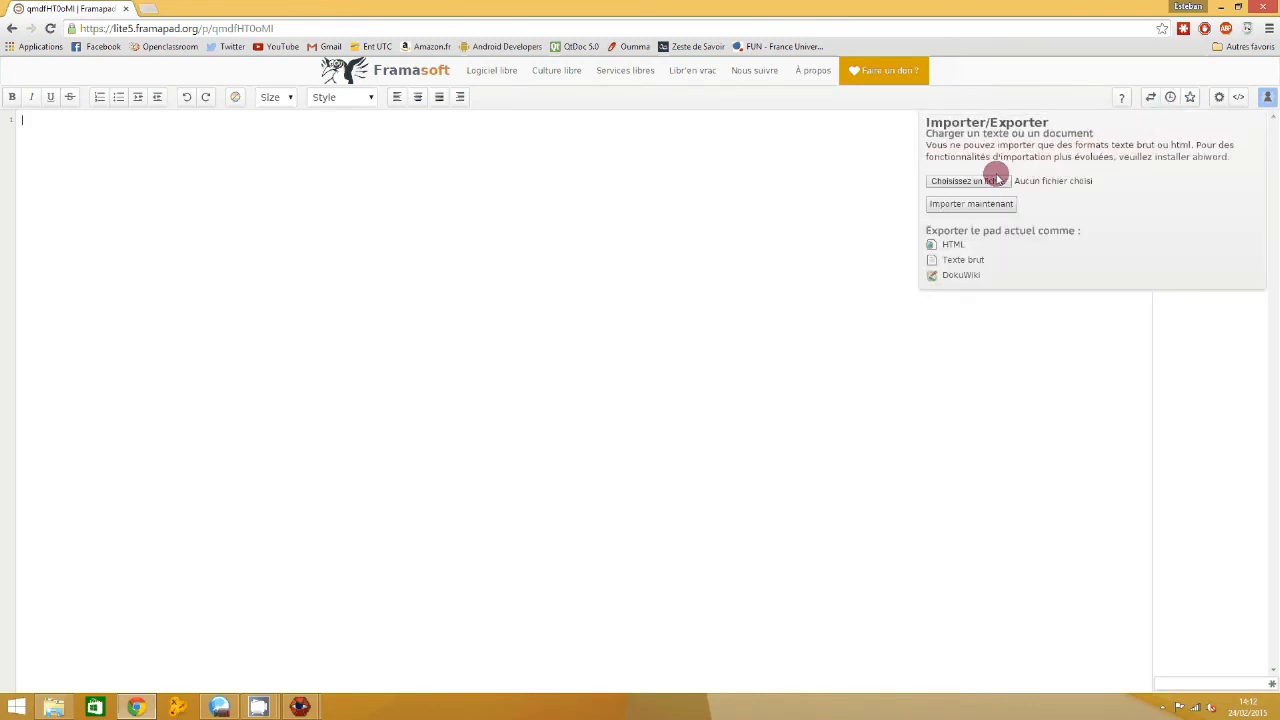
{"action": "left_click", "coordinate": [990, 180]}
{"action": "left_click_drag", "start_coordinate": [632, 84], "coordinate": [634, 197]}
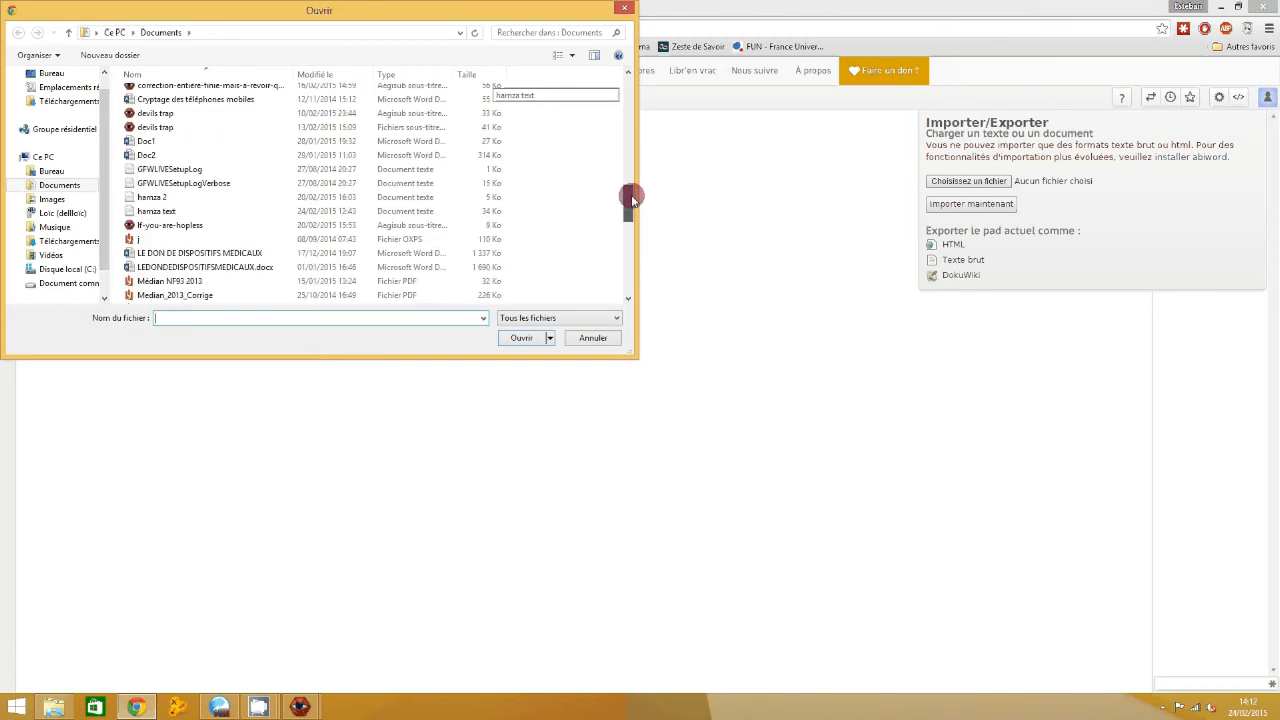
{"action": "left_click", "coordinate": [204, 211]}
{"action": "left_click", "coordinate": [516, 337]}
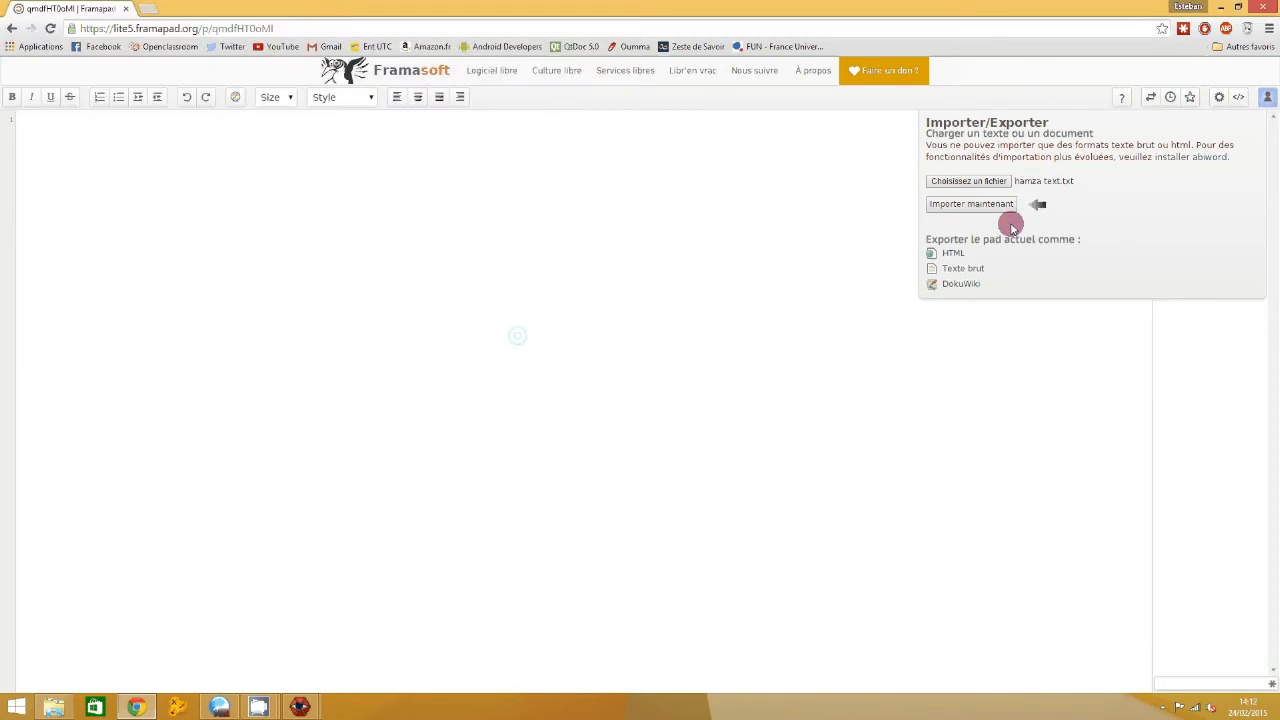
{"action": "left_click", "coordinate": [996, 205]}
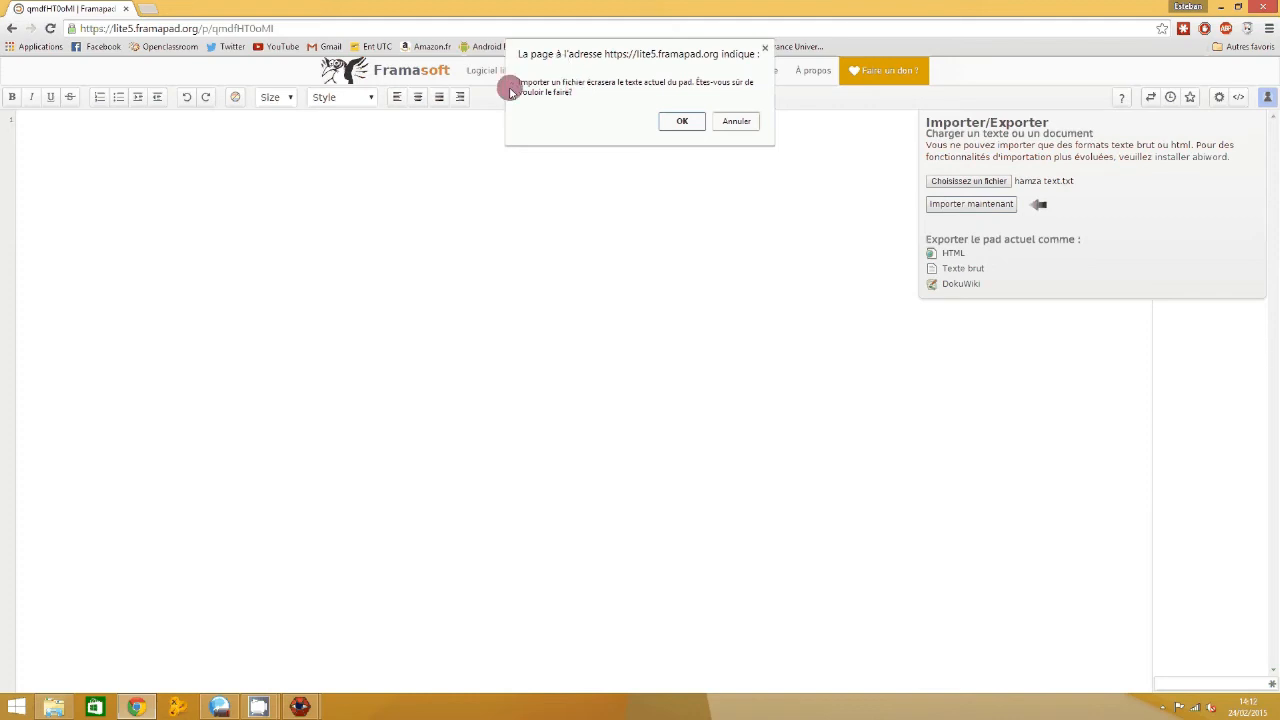
{"action": "left_click", "coordinate": [680, 121]}
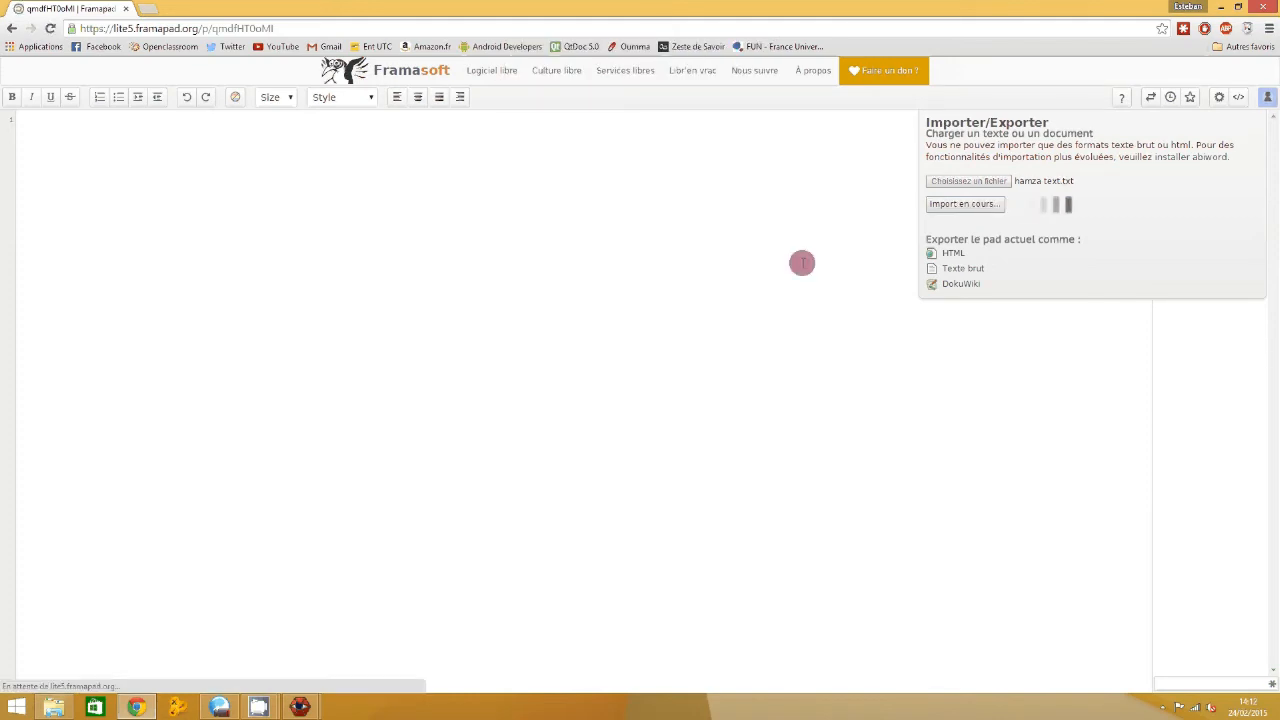
Step: Delete the "# Exported by Aegisub 3.2.2" header and its empty line so the pad starts with the first subtitle
{"action": "left_click", "coordinate": [64, 170]}
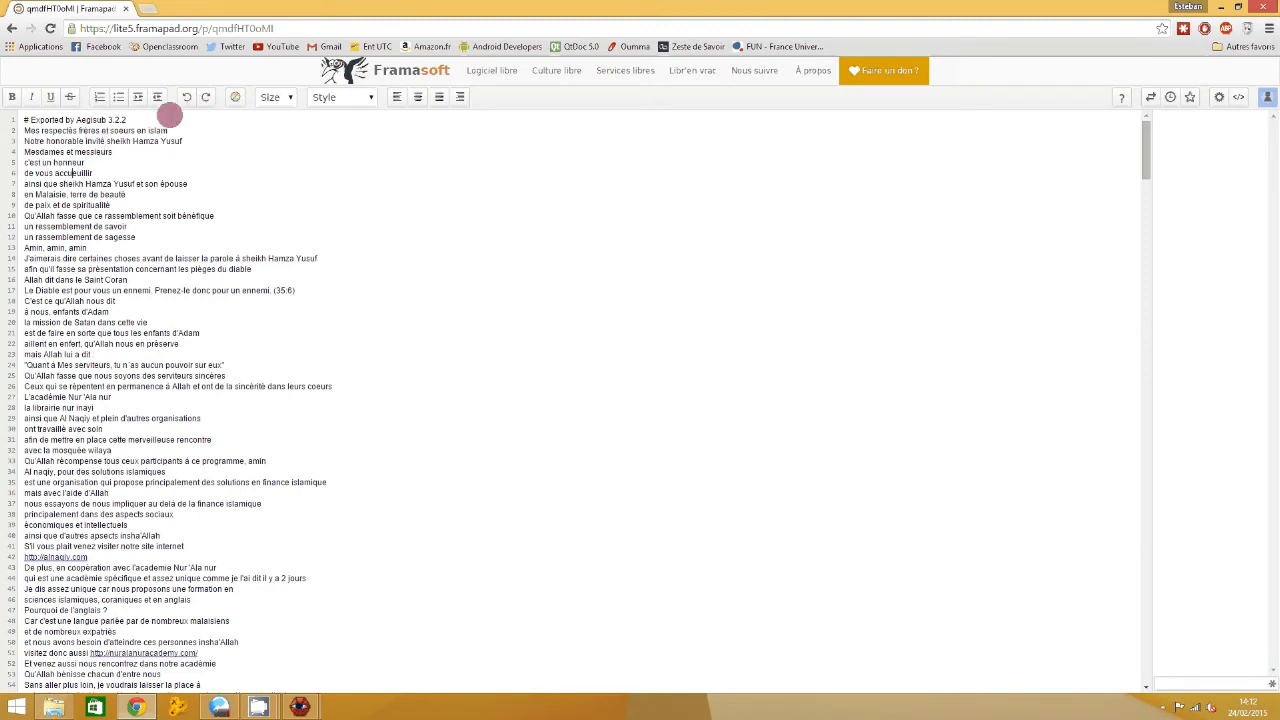
{"action": "left_click_drag", "start_coordinate": [157, 118], "coordinate": [8, 118]}
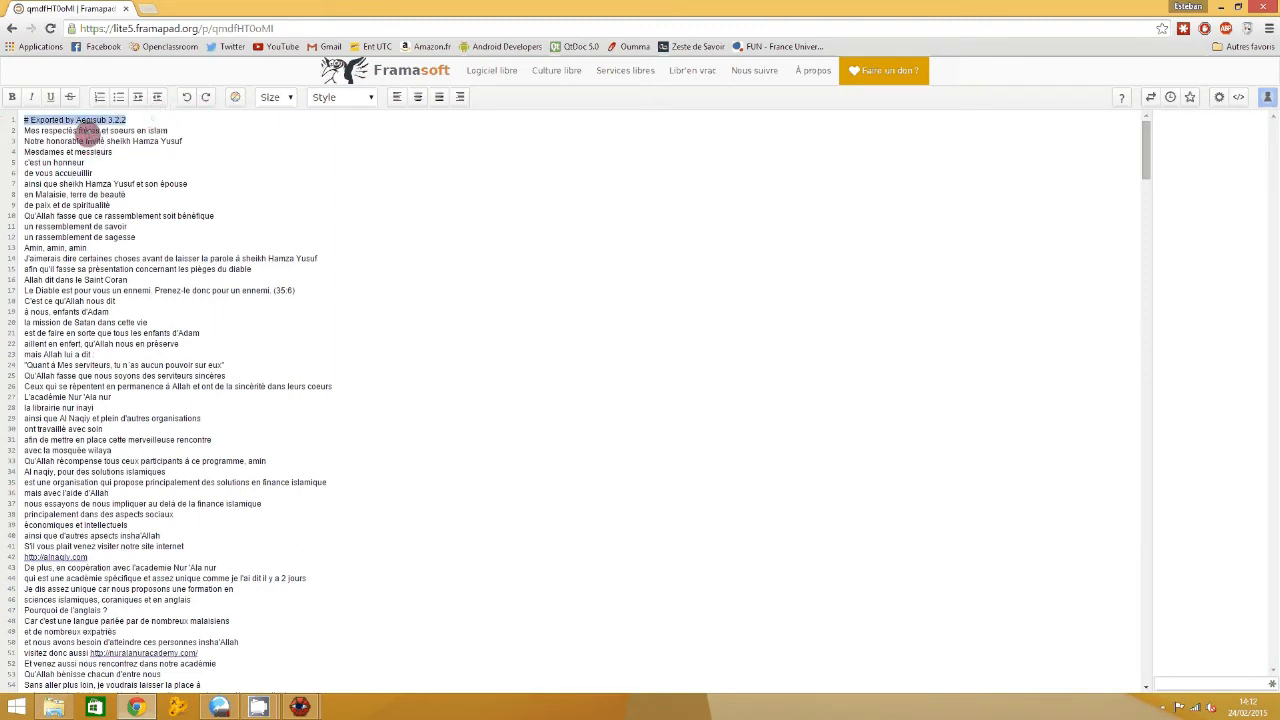
{"action": "key", "text": "BackSpace"}
{"action": "left_click", "coordinate": [24, 131]}
{"action": "key", "text": "BackSpace"}
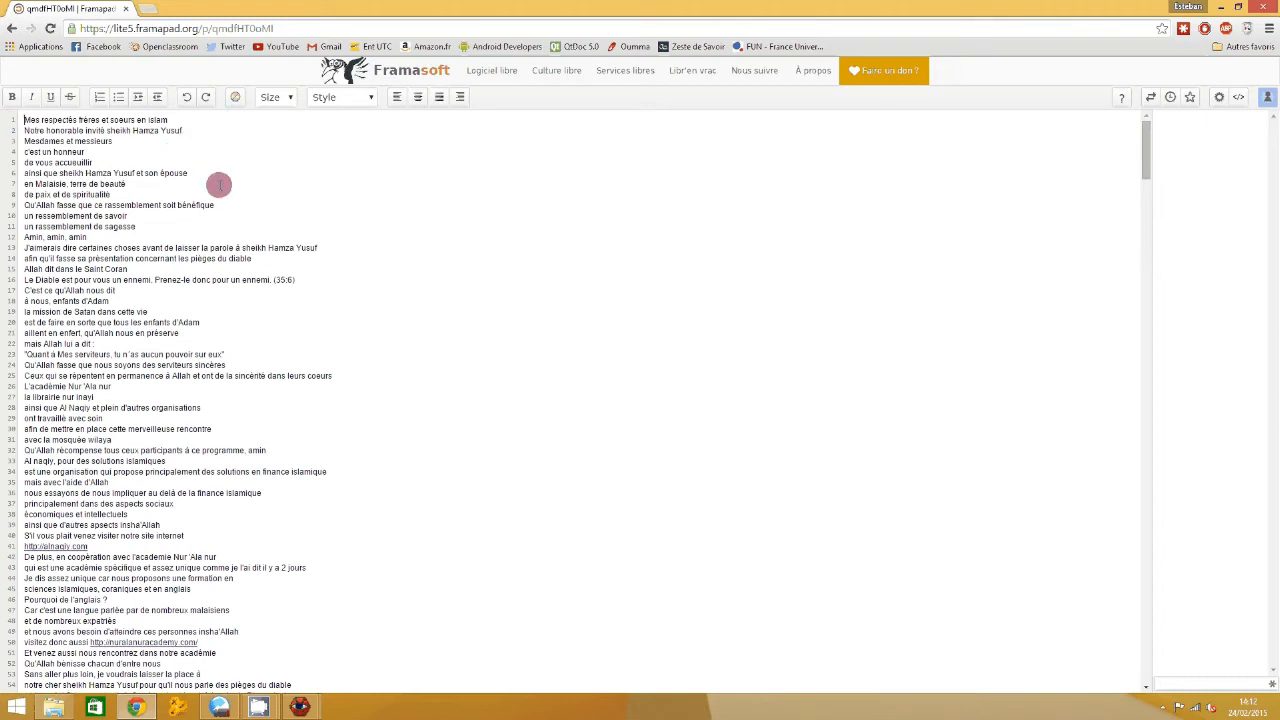
Step: Copy the pad's web address for sharing with collaborators
{"action": "left_click", "coordinate": [324, 227]}
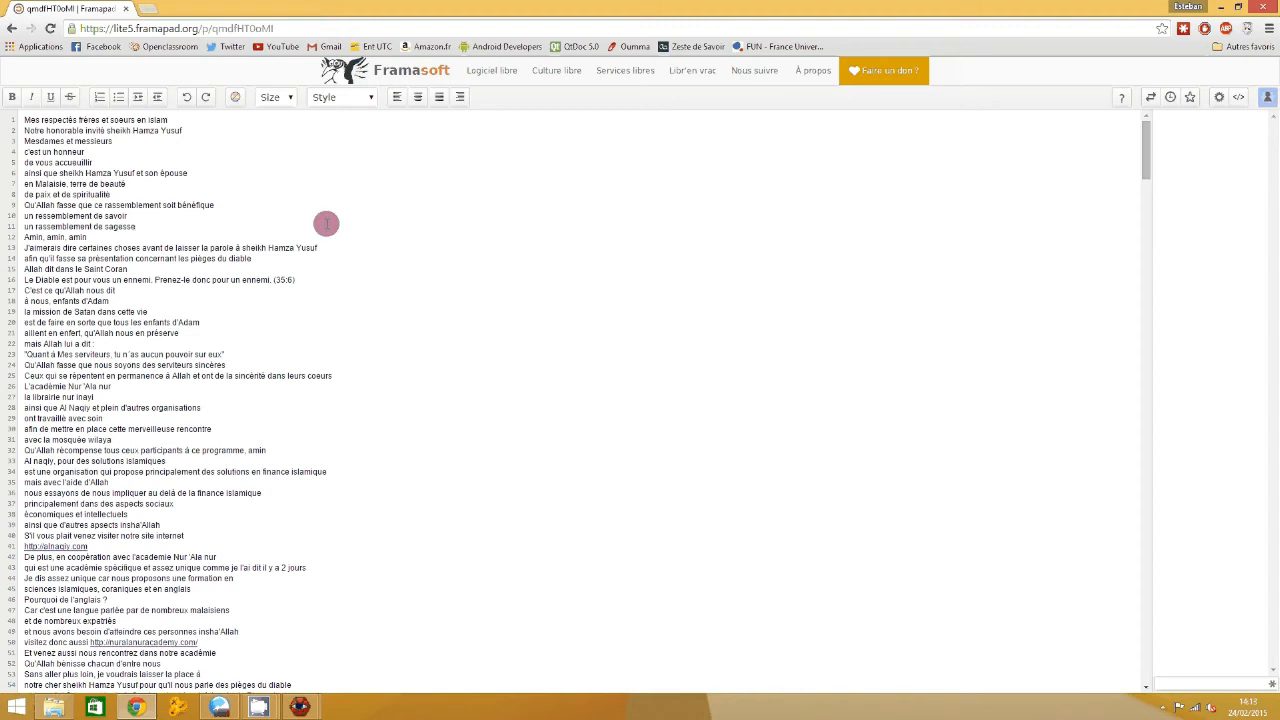
{"action": "left_click", "coordinate": [214, 29]}
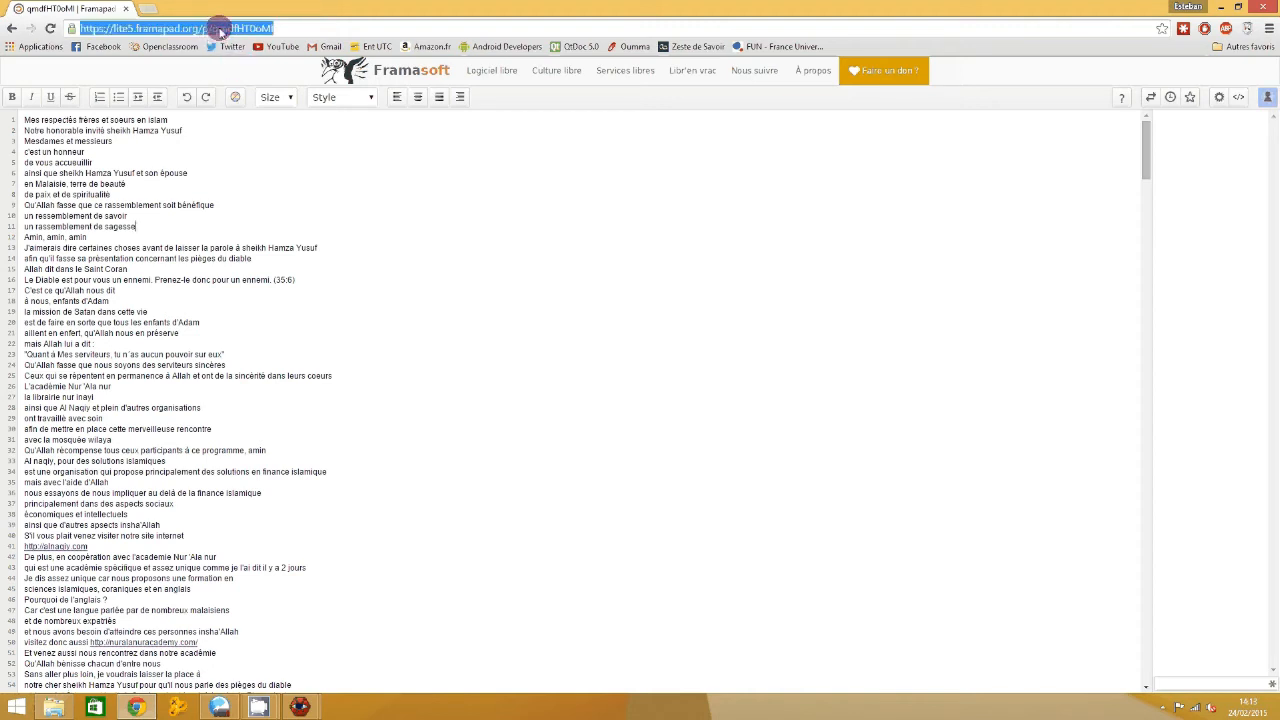
{"action": "right_click", "coordinate": [220, 29]}
{"action": "left_click", "coordinate": [248, 75]}
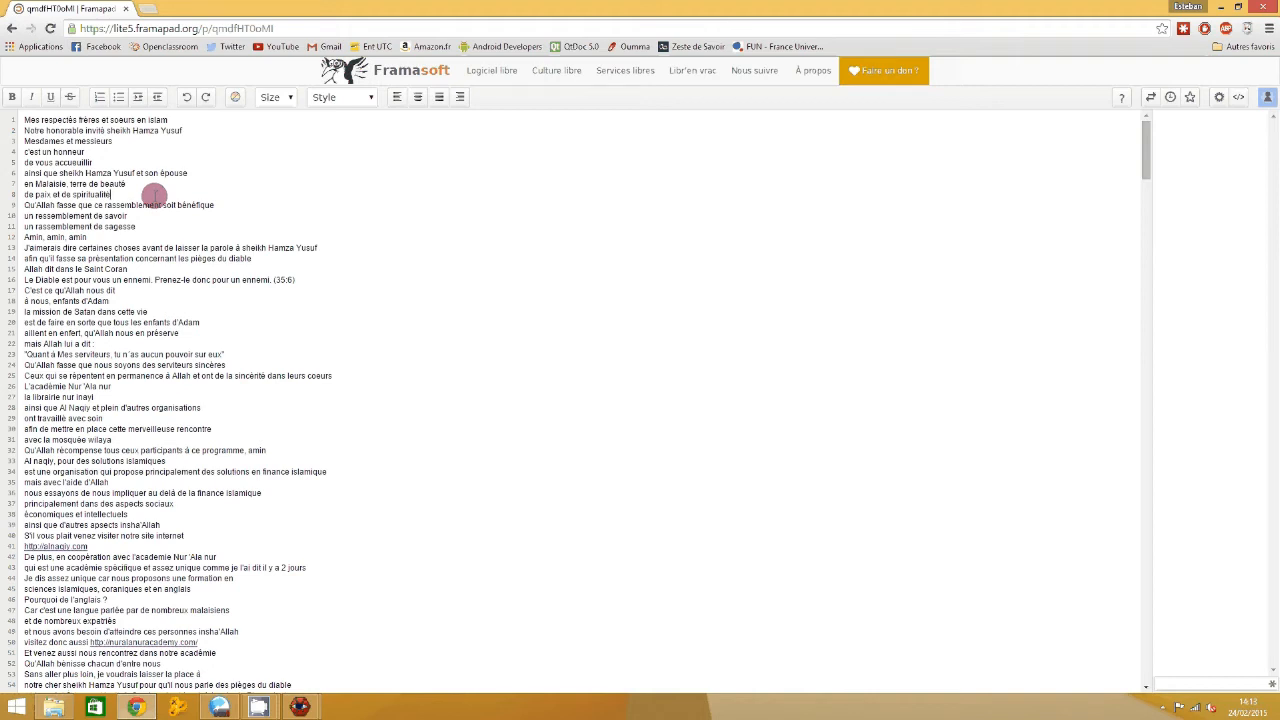
Step: Append the test text "dsfssfdfdsfe" to line 1 of the pad and "esfef<efefs" to line 2
{"action": "left_click", "coordinate": [180, 122]}
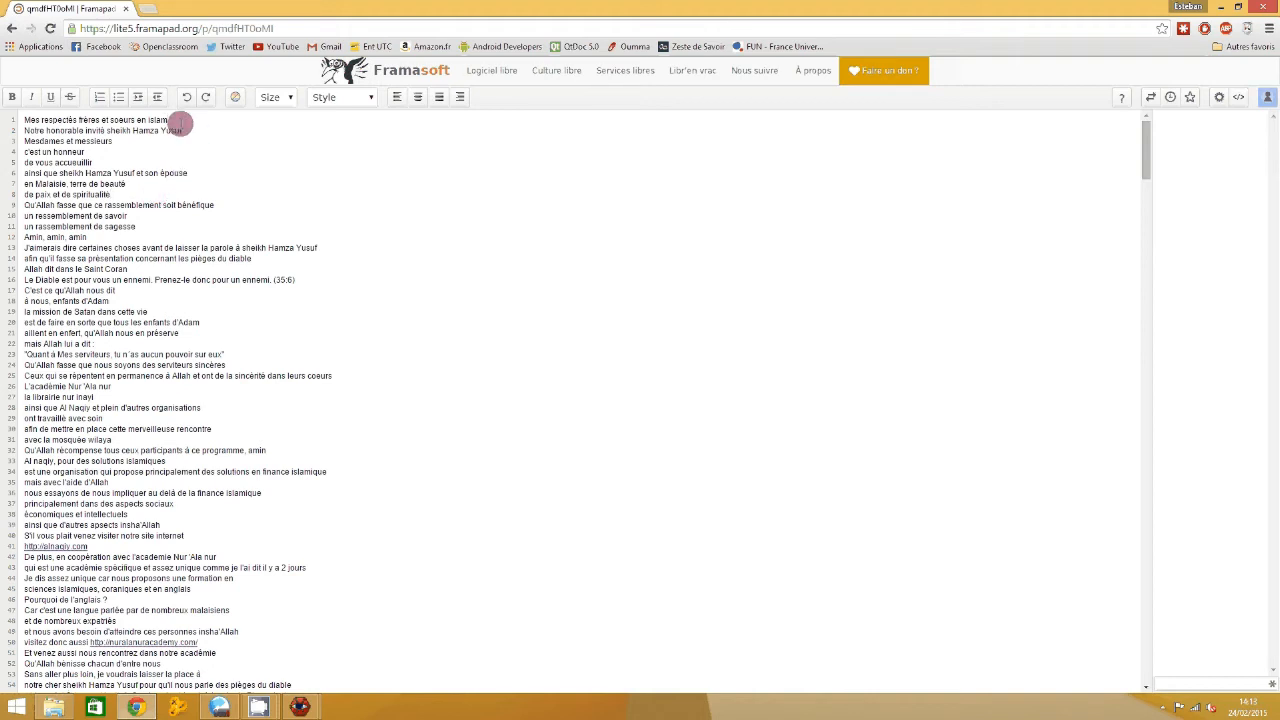
{"action": "type", "text": "istststiste"}
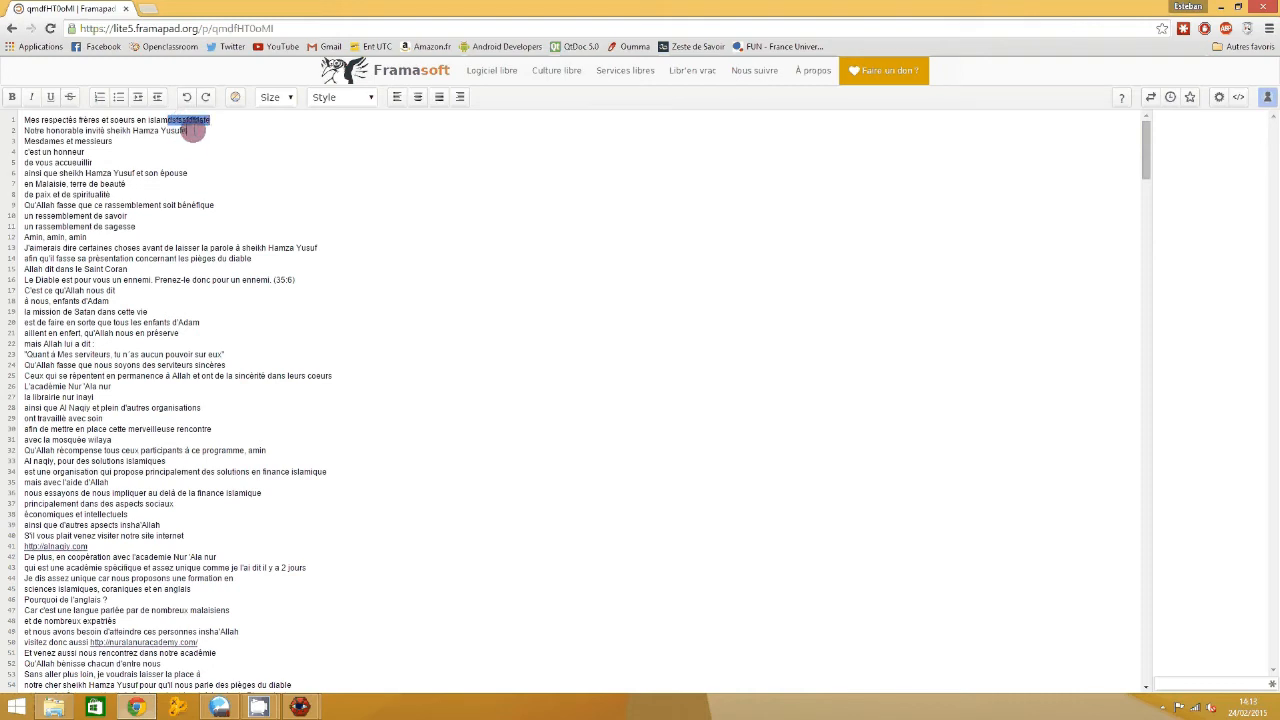
{"action": "left_click", "coordinate": [189, 131]}
{"action": "type", "text": "iststest"}
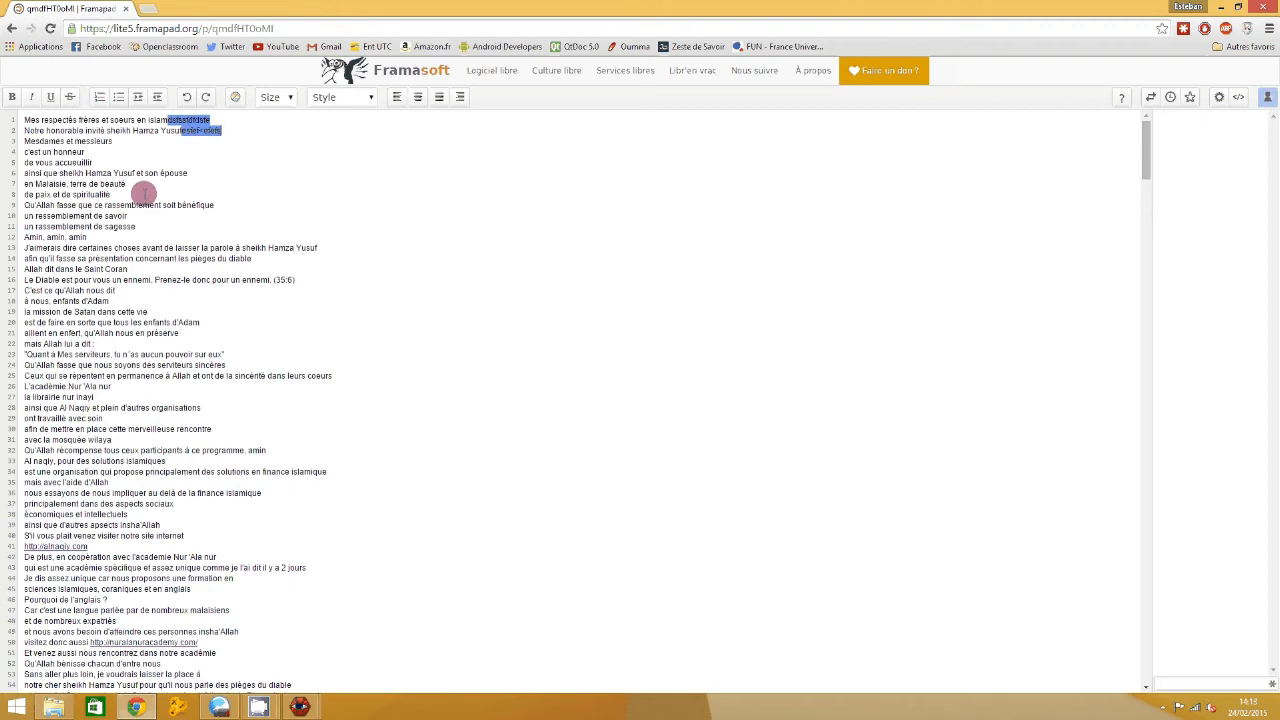
Step: Copy the pad's entire text and switch to Aegisub
{"action": "left_click_drag", "start_coordinate": [27, 121], "coordinate": [1096, 716]}
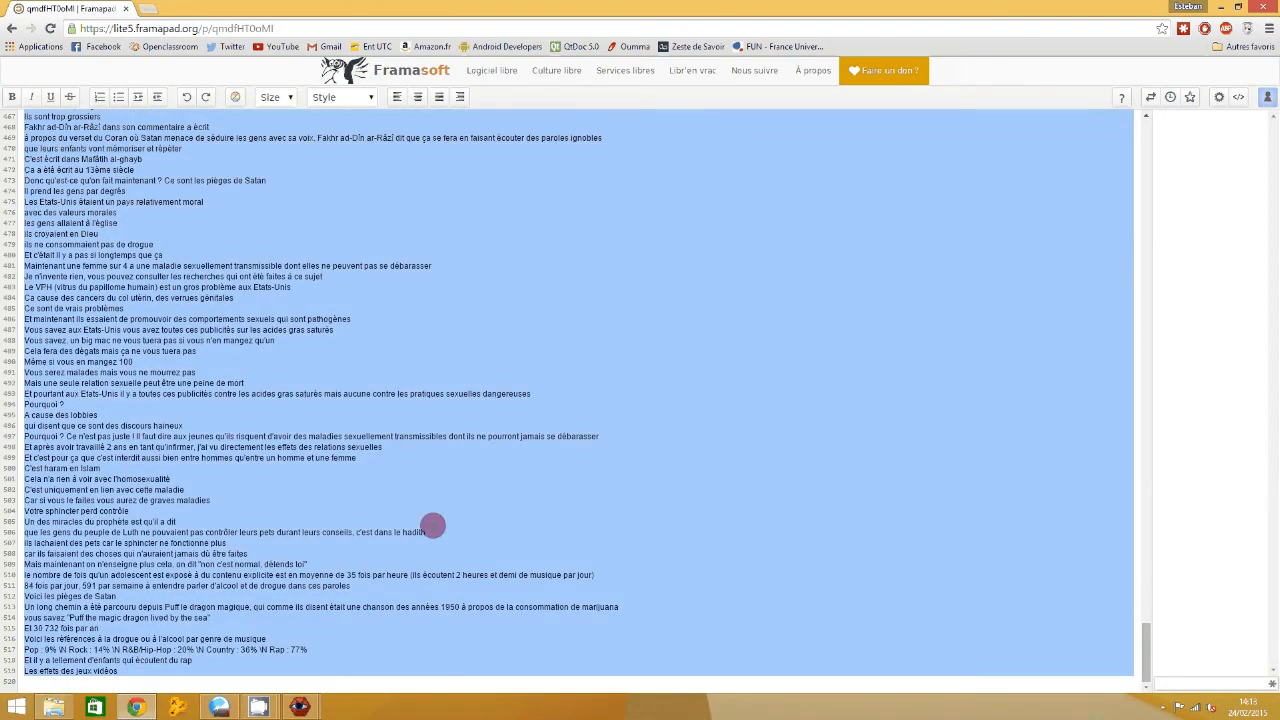
{"action": "right_click", "coordinate": [272, 520]}
{"action": "left_click", "coordinate": [329, 311]}
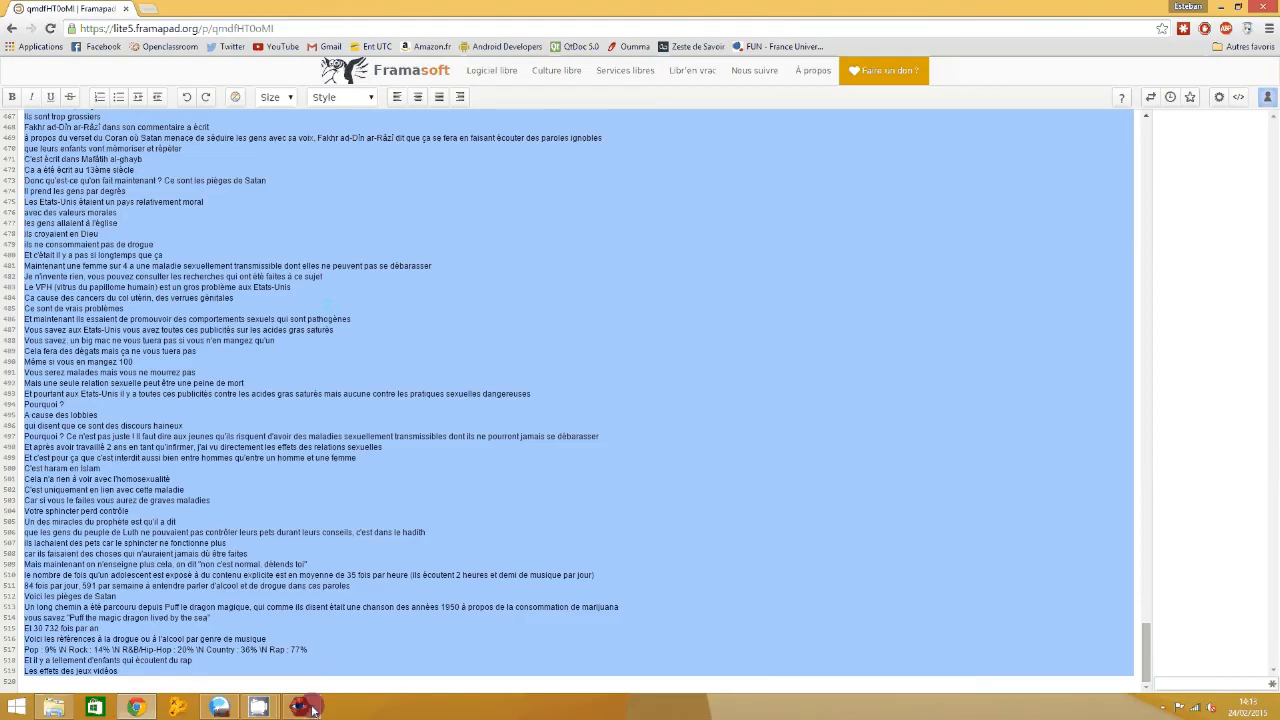
{"action": "mouse_move", "coordinate": [312, 708]}
{"action": "left_click", "coordinate": [363, 660]}
{"action": "left_click", "coordinate": [674, 443]}
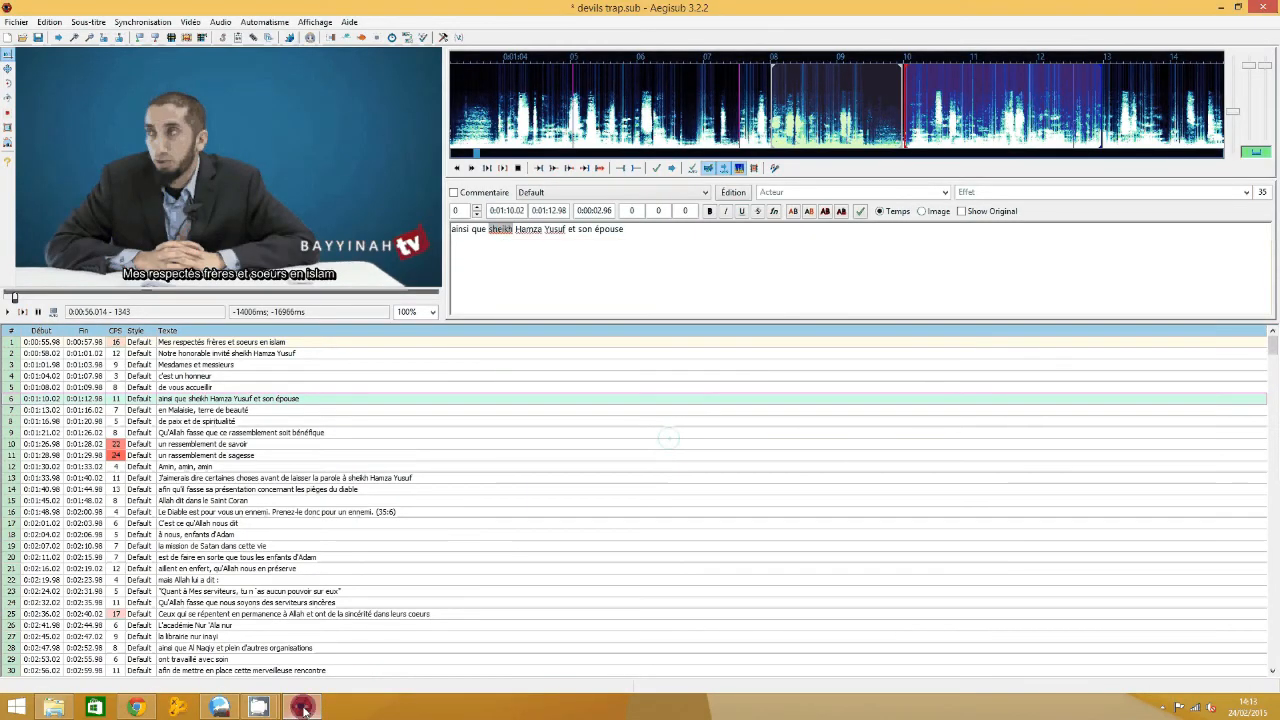
{"action": "left_click", "coordinate": [302, 708]}
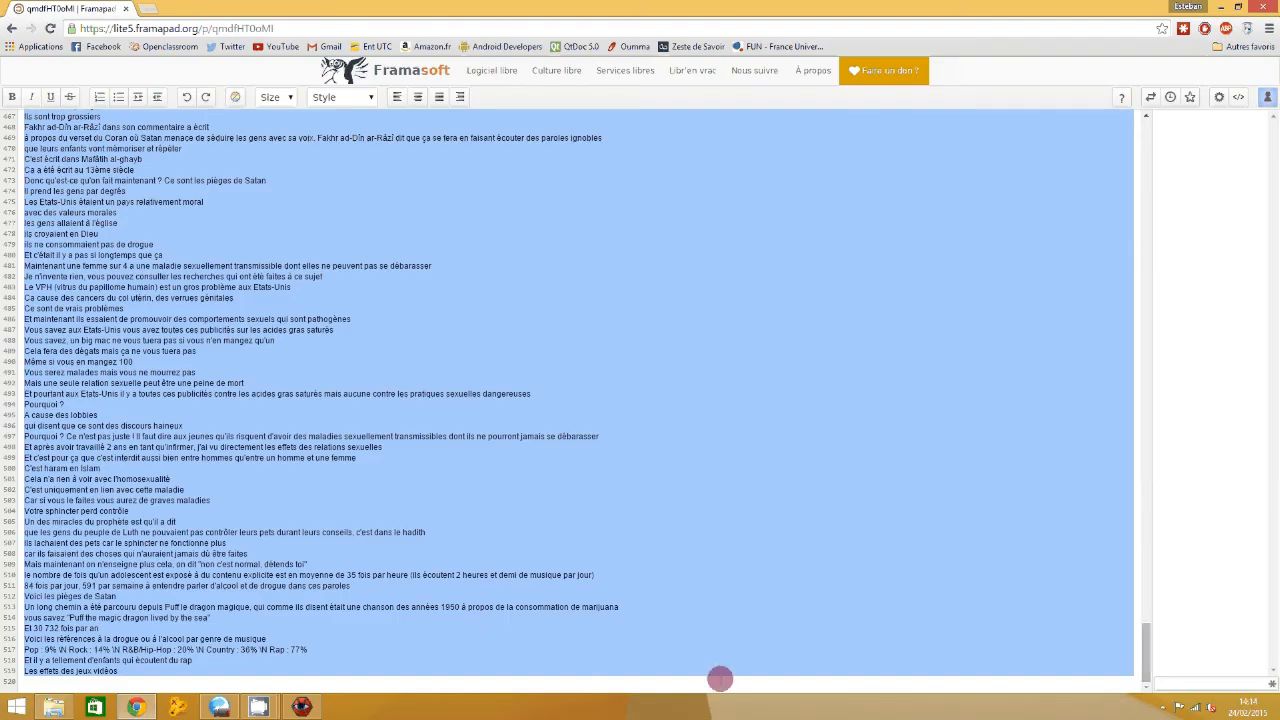
{"action": "left_click", "coordinate": [302, 708]}
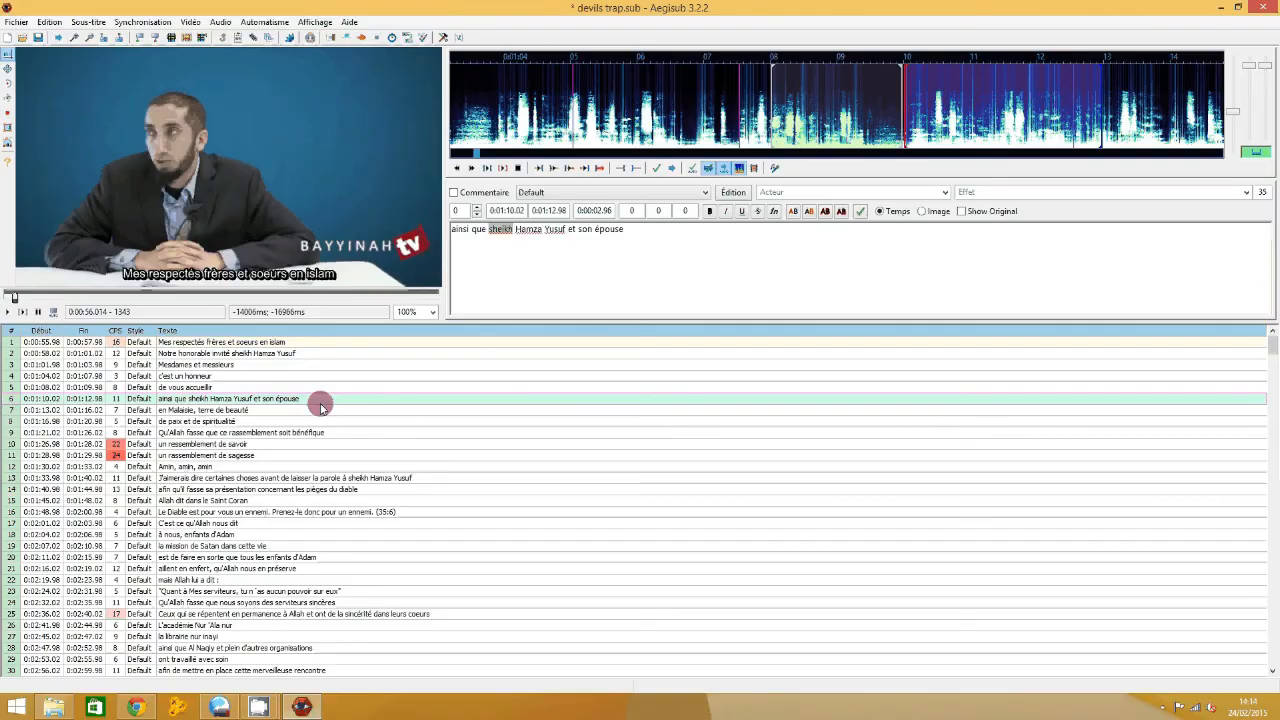
Step: Paste the copied text over the subtitles from line 1, replacing only the Texte field, and check lines 1 and 2
{"action": "left_click", "coordinate": [276, 342]}
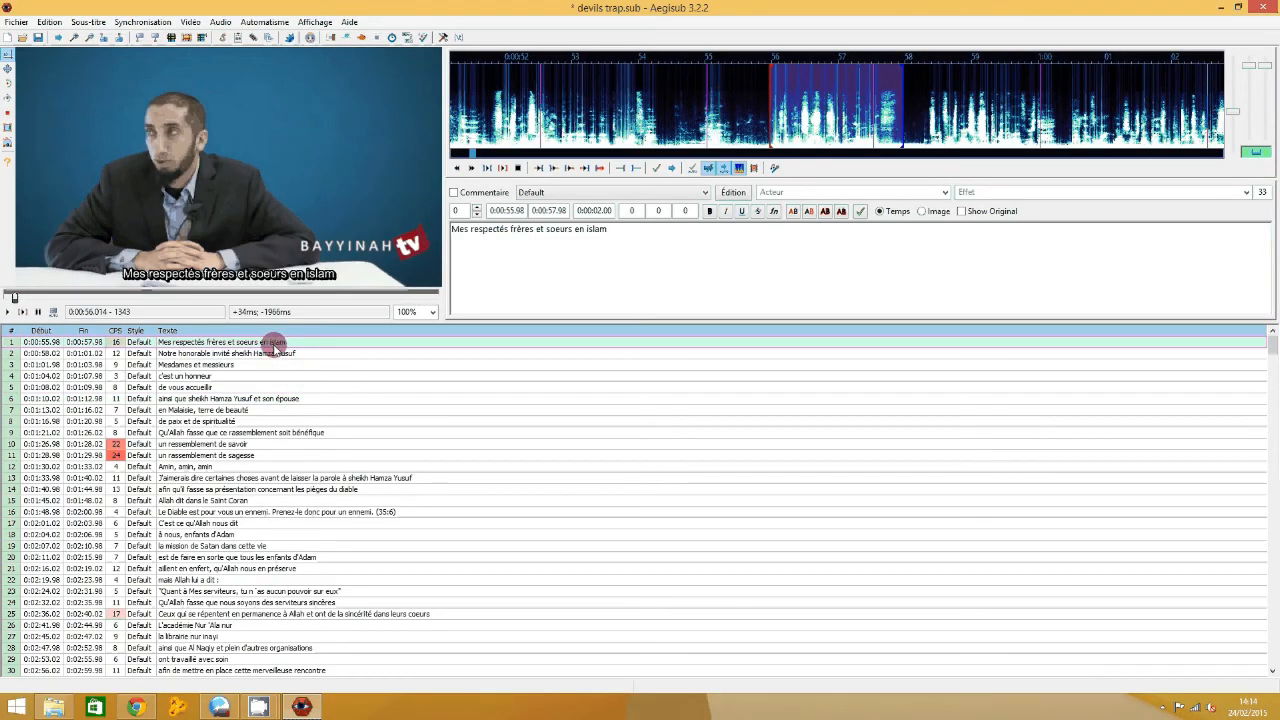
{"action": "right_click", "coordinate": [283, 350]}
{"action": "left_click", "coordinate": [380, 639]}
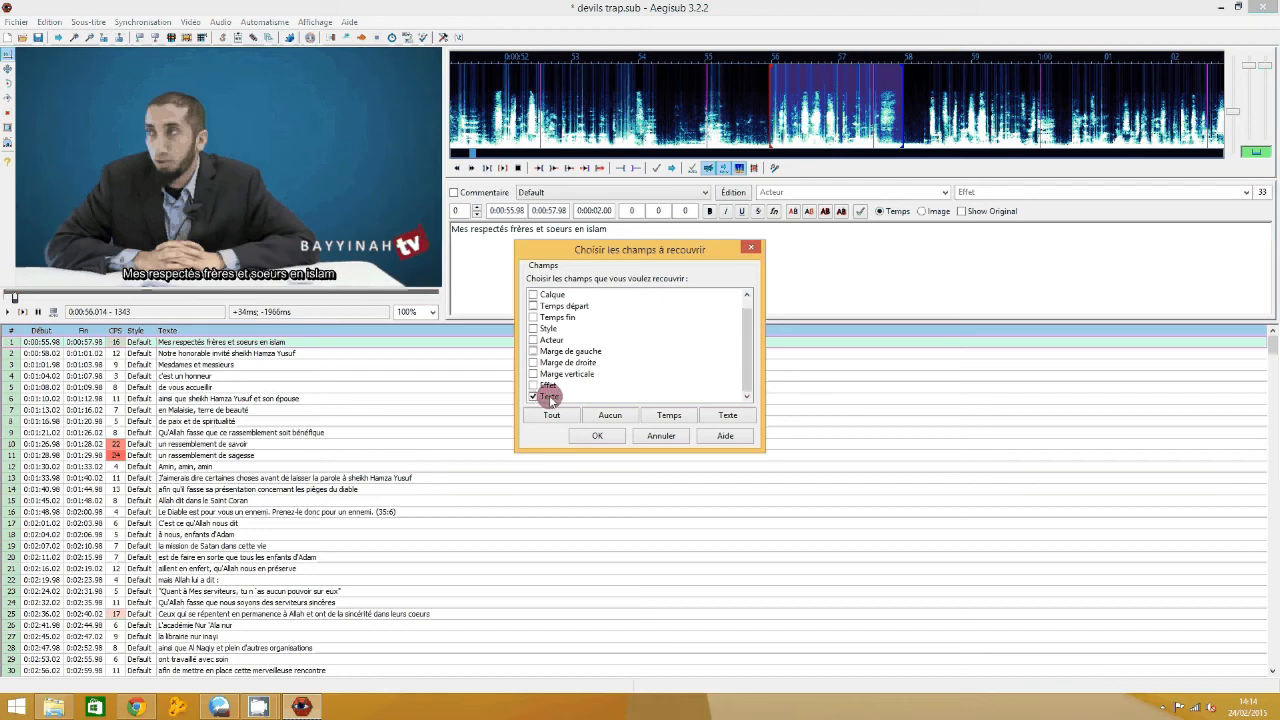
{"action": "left_click", "coordinate": [594, 437]}
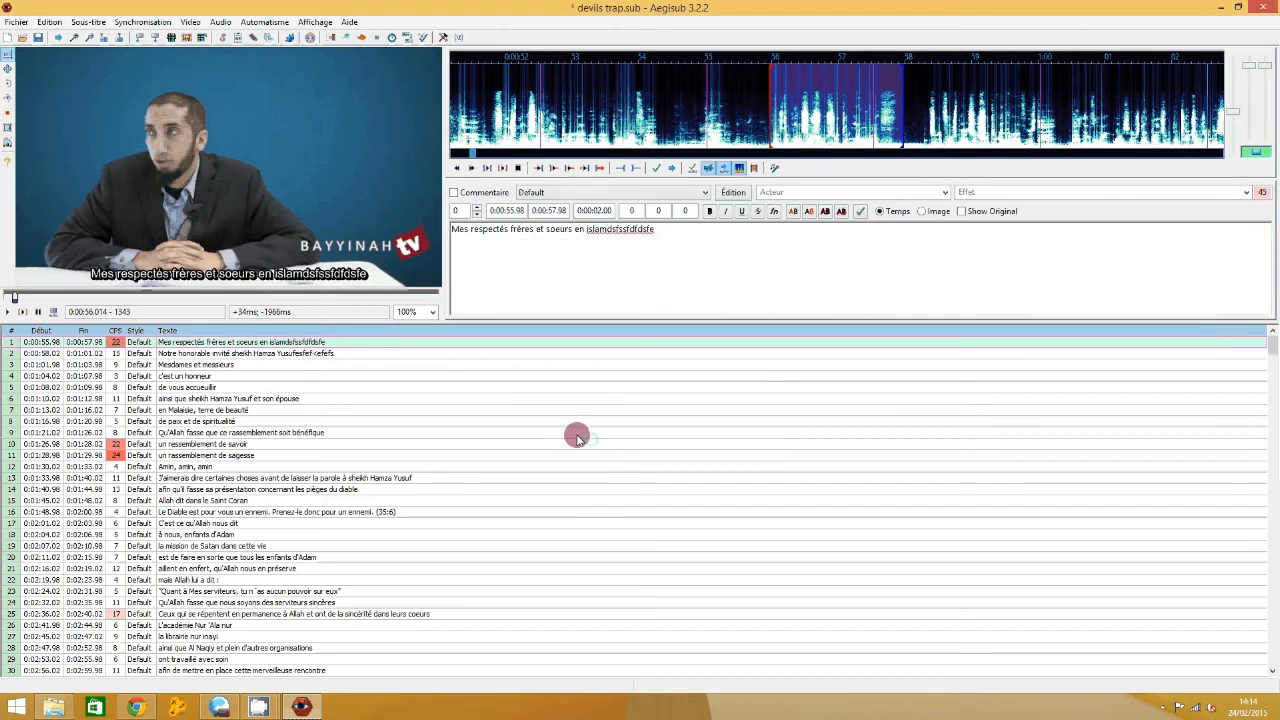
{"action": "left_click", "coordinate": [312, 352]}
{"action": "left_click", "coordinate": [320, 342]}
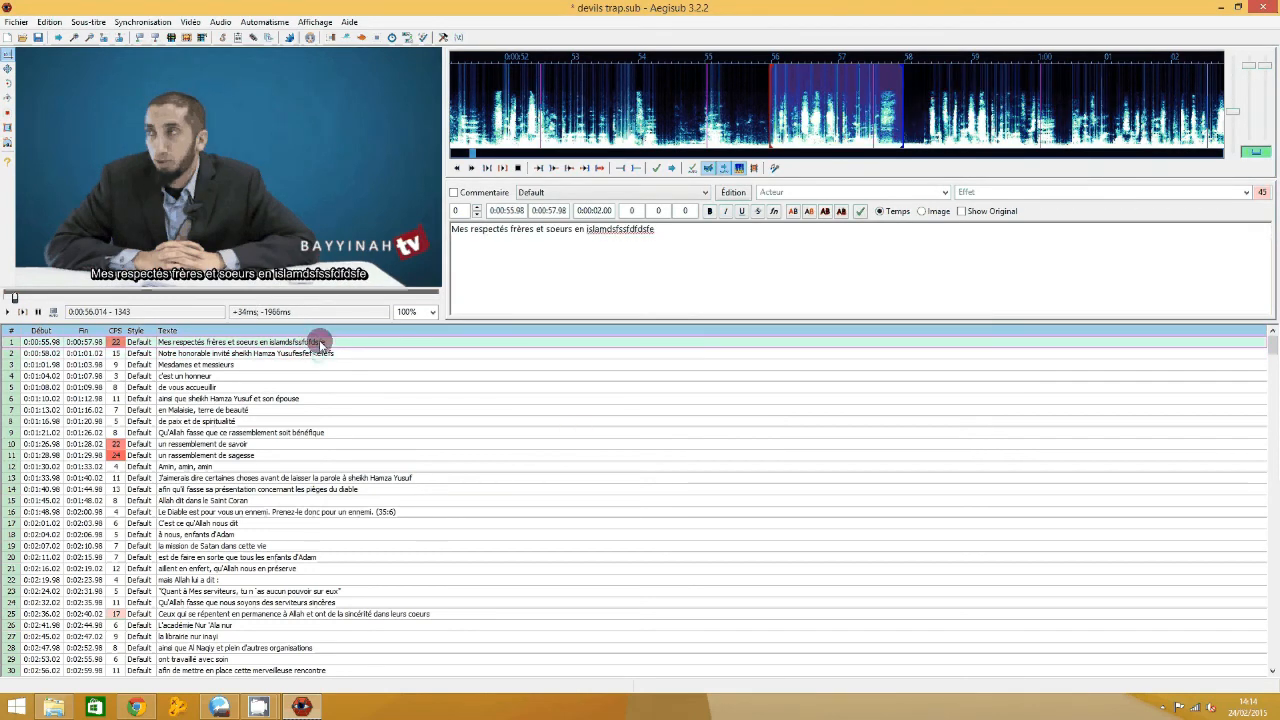
{"action": "left_click", "coordinate": [321, 352]}
{"action": "left_click", "coordinate": [318, 342]}
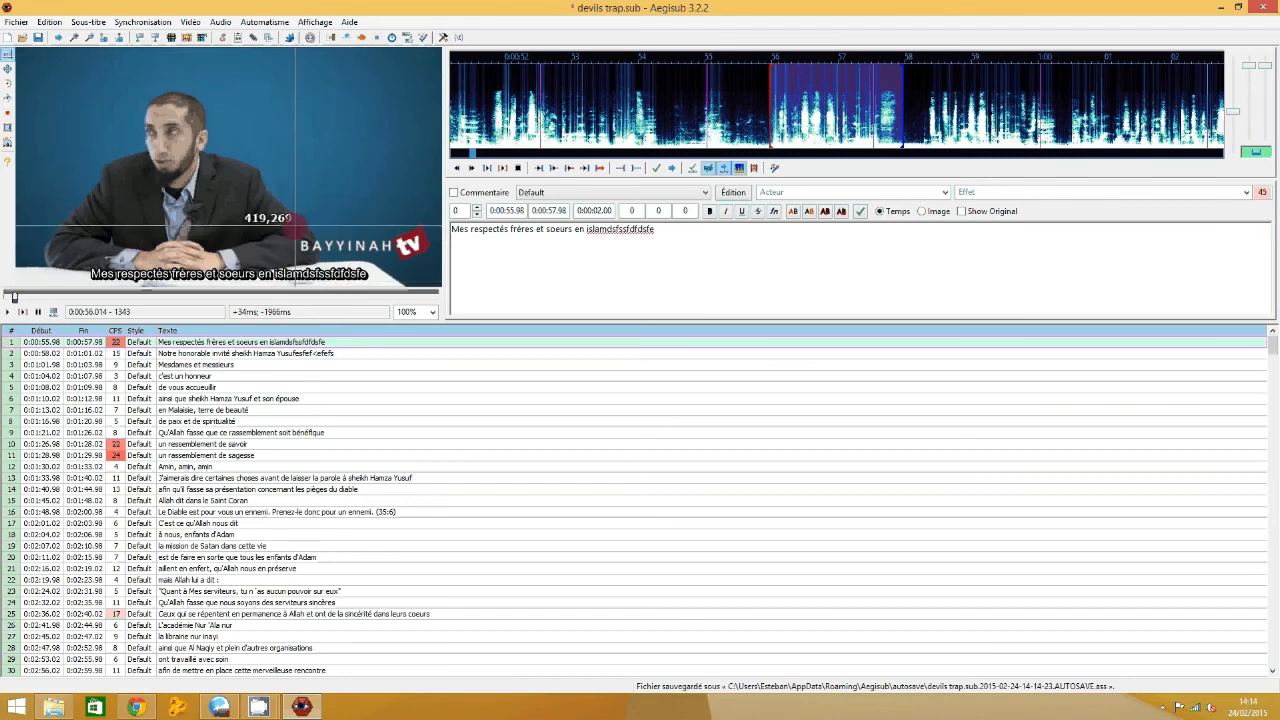
Step: Begin exporting the subtitles with the file name zd, and cancel both the file save and the export
{"action": "left_click", "coordinate": [62, 23]}
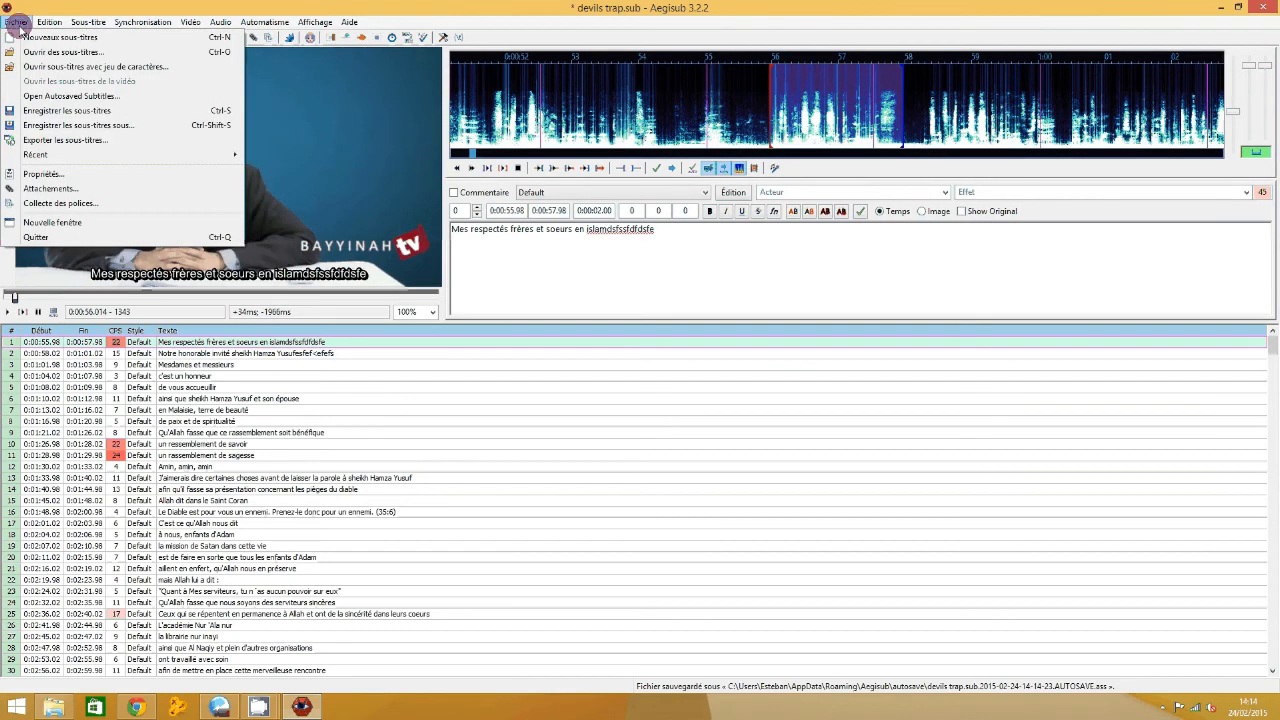
{"action": "left_click", "coordinate": [60, 140]}
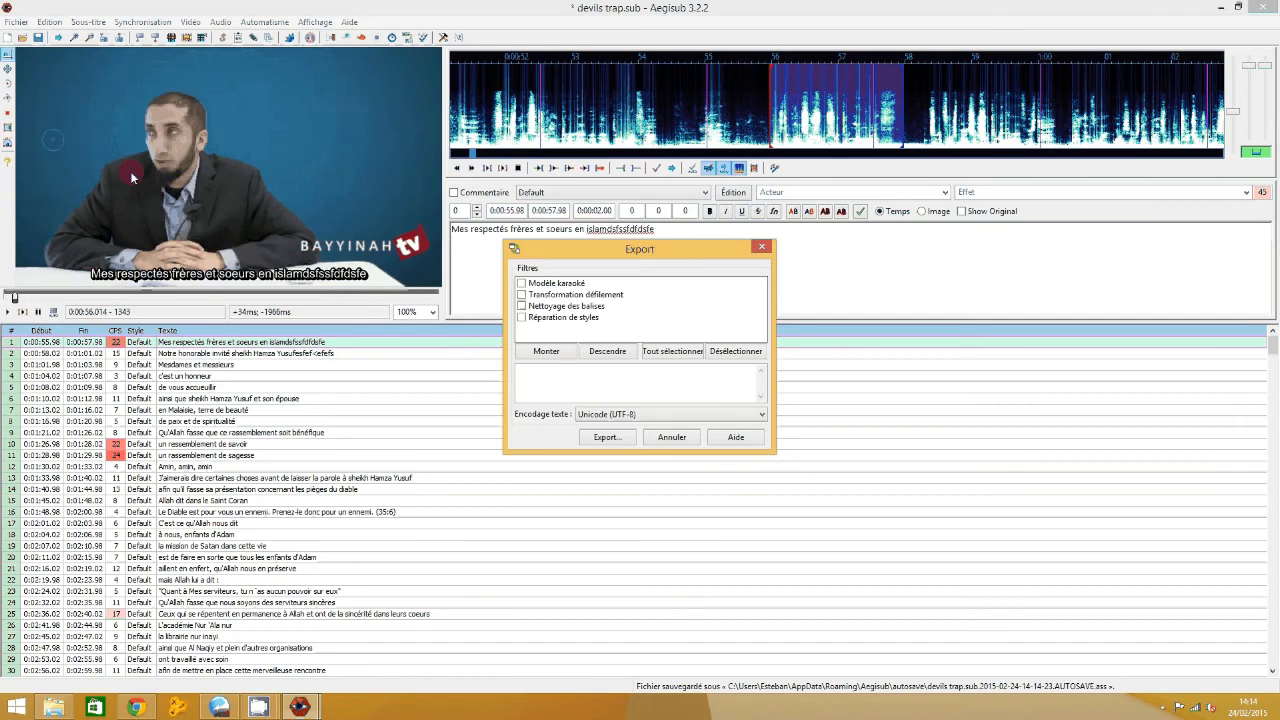
{"action": "left_click", "coordinate": [600, 437]}
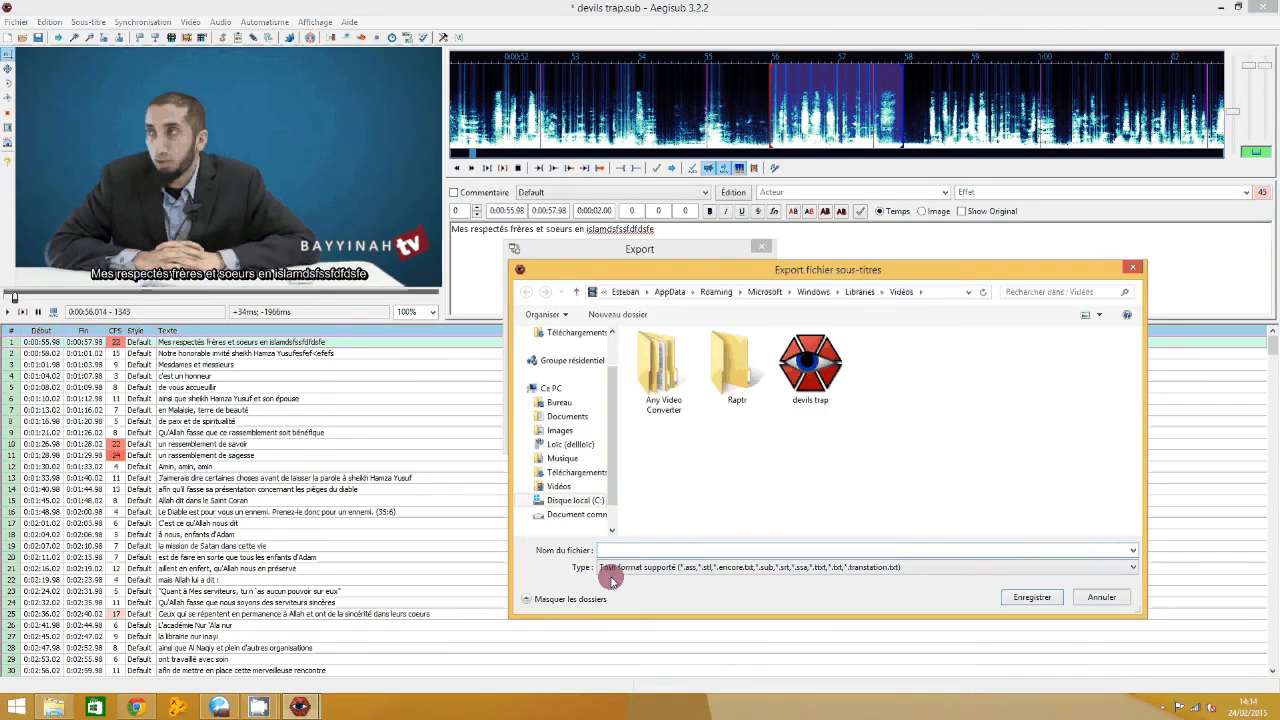
{"action": "left_click", "coordinate": [624, 553]}
{"action": "type", "text": "zd"}
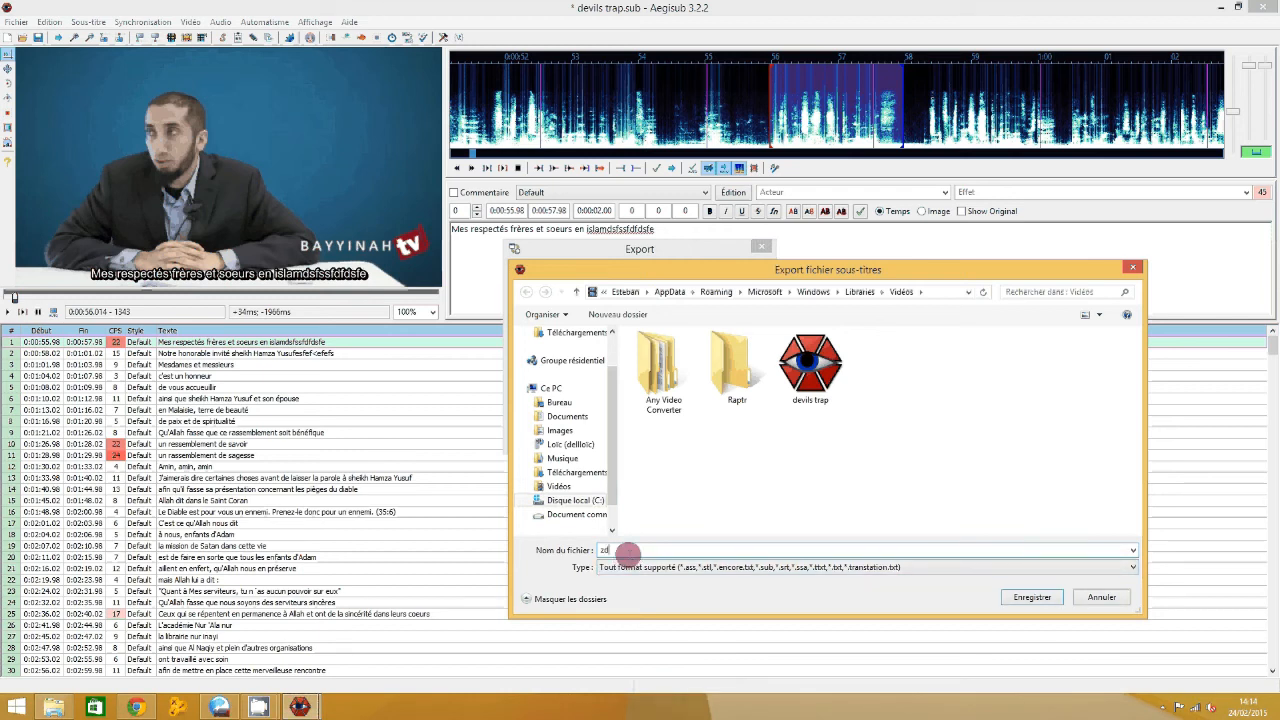
{"action": "left_click", "coordinate": [1102, 597]}
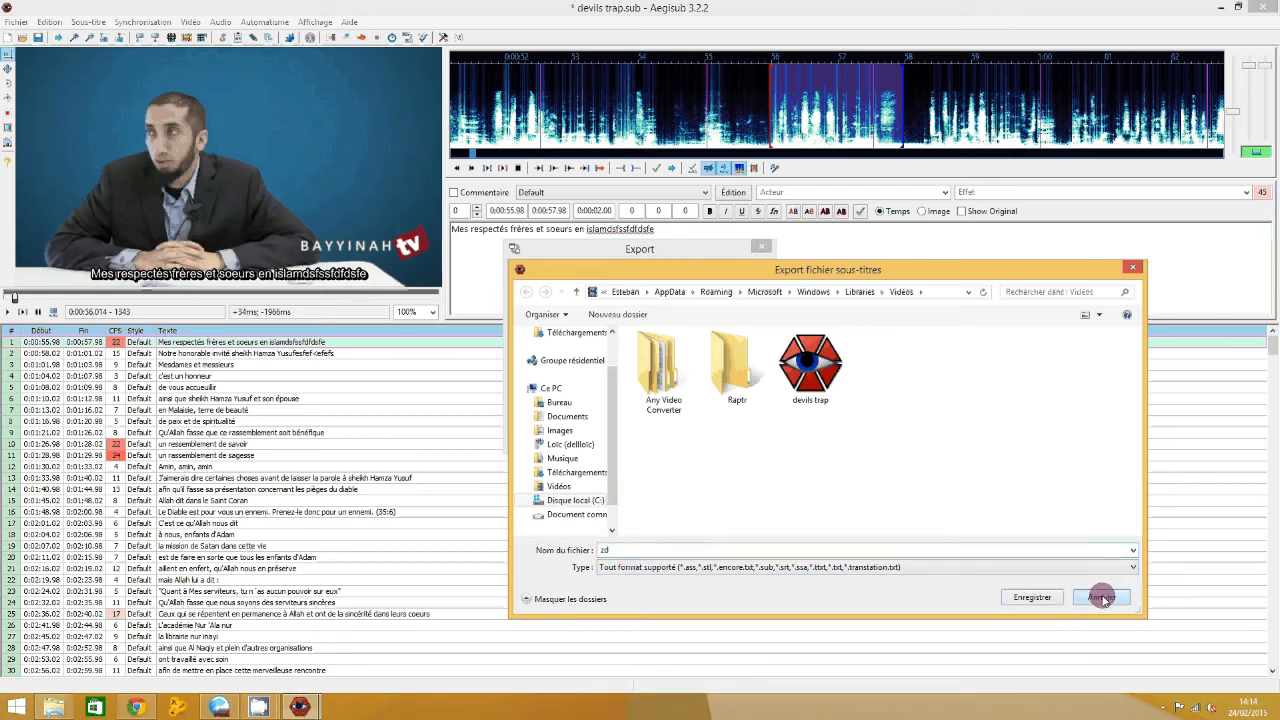
{"action": "left_click", "coordinate": [670, 437]}
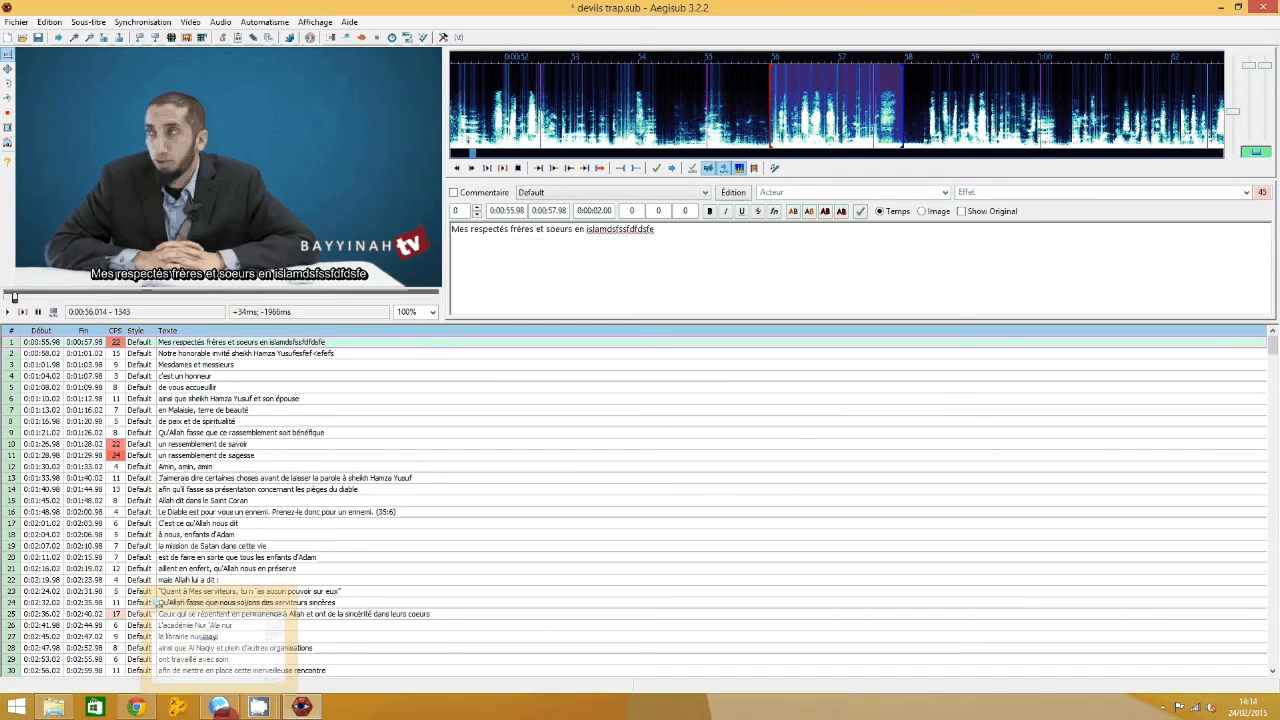
Step: Switch to Any Video Converter Ultimate and add the video Shame Series Nouman Ali Khan Bayyinah TV Part 4
{"action": "left_click", "coordinate": [224, 709]}
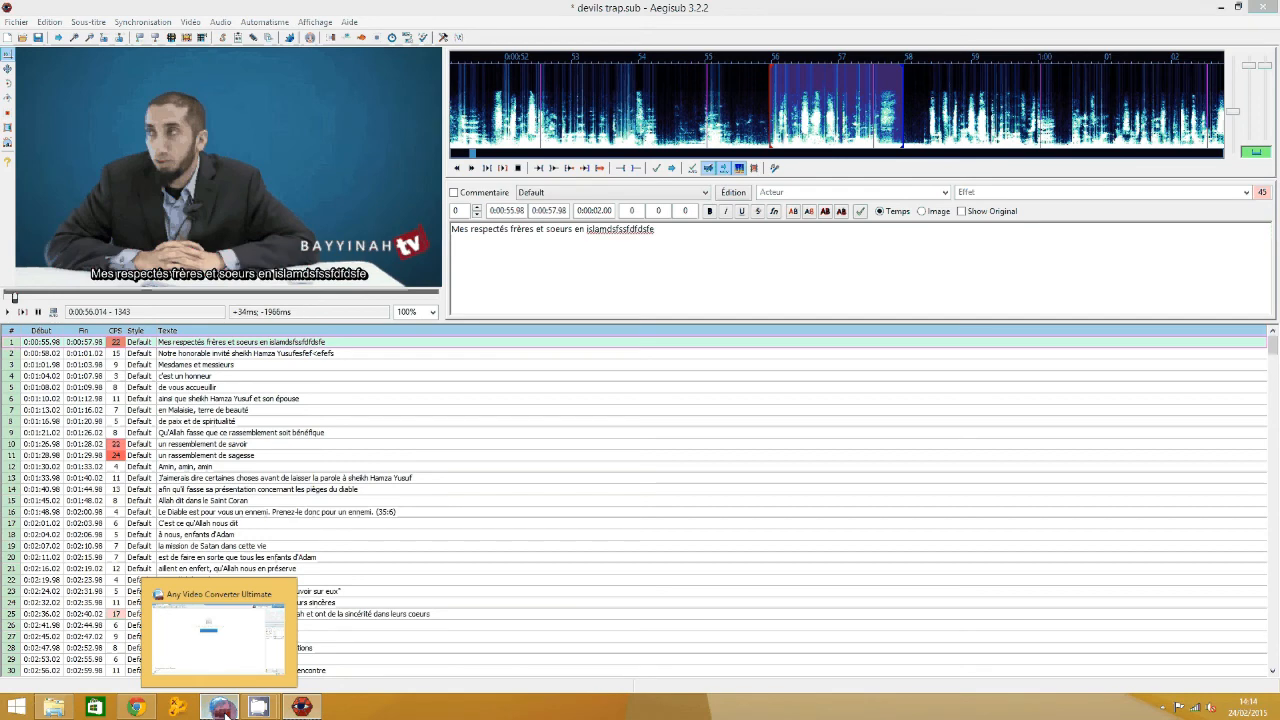
{"action": "left_click", "coordinate": [224, 709]}
{"action": "left_click", "coordinate": [449, 366]}
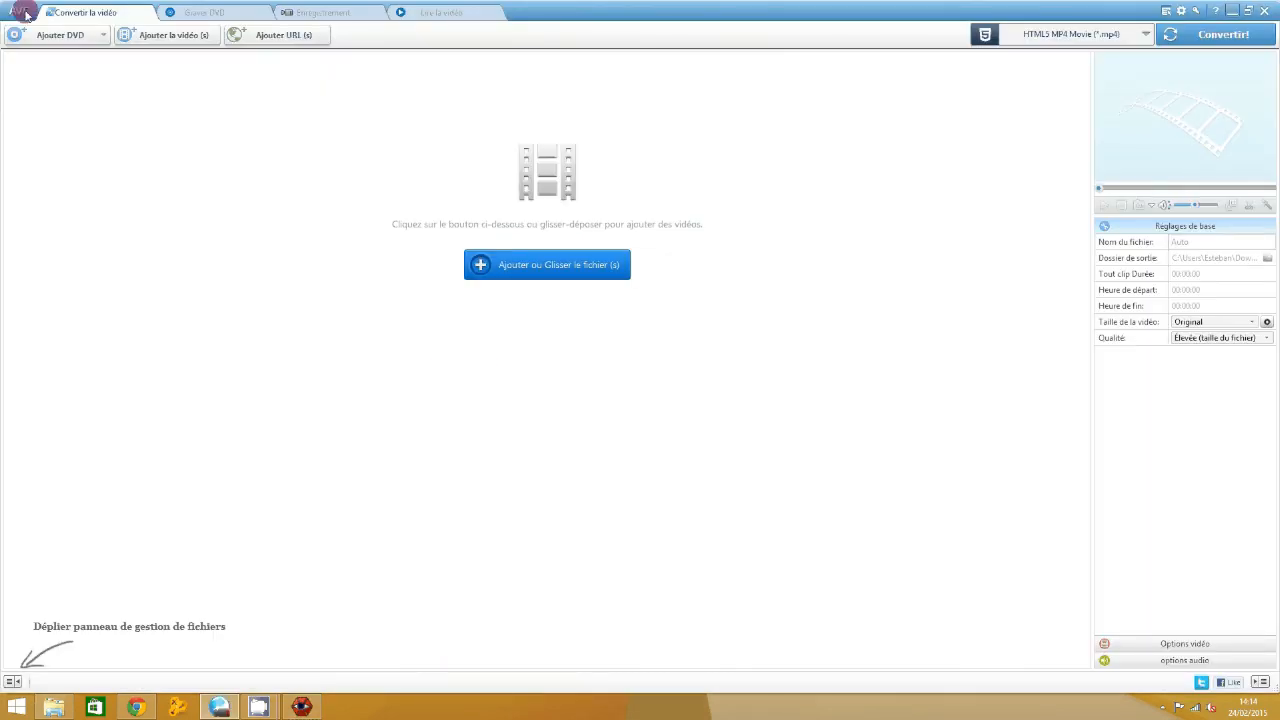
{"action": "left_click", "coordinate": [488, 273]}
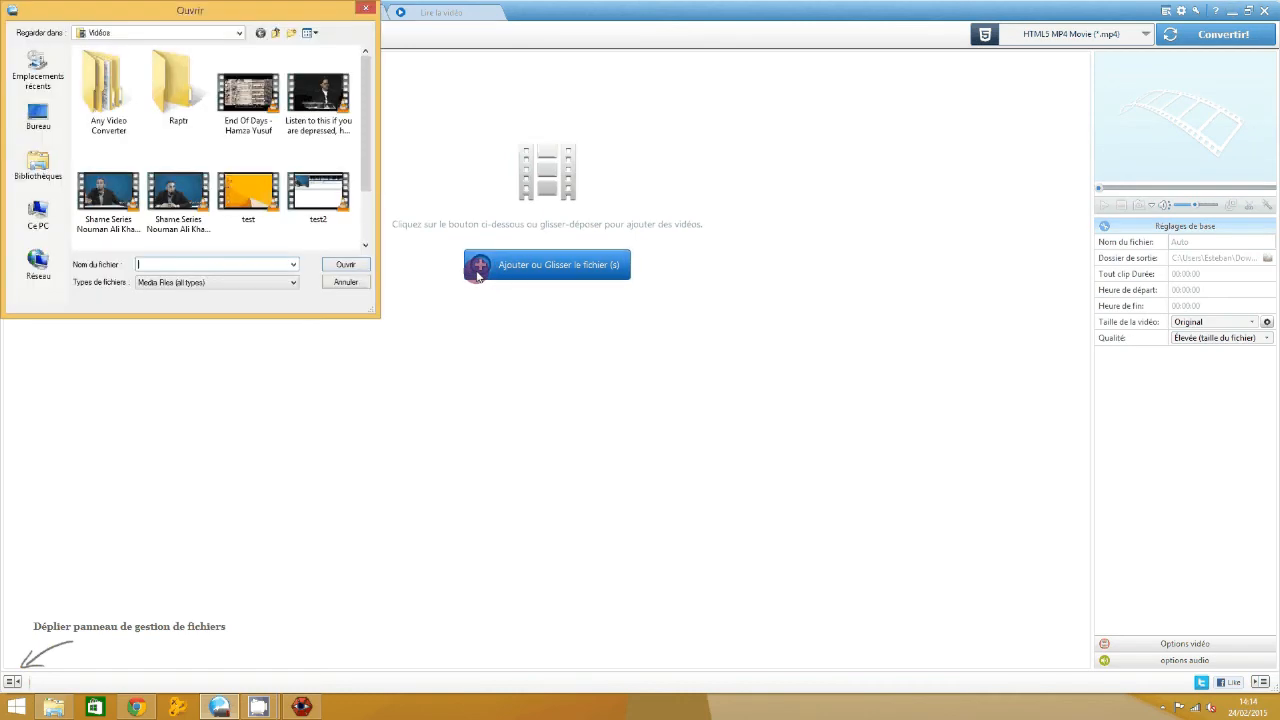
{"action": "left_click", "coordinate": [128, 201]}
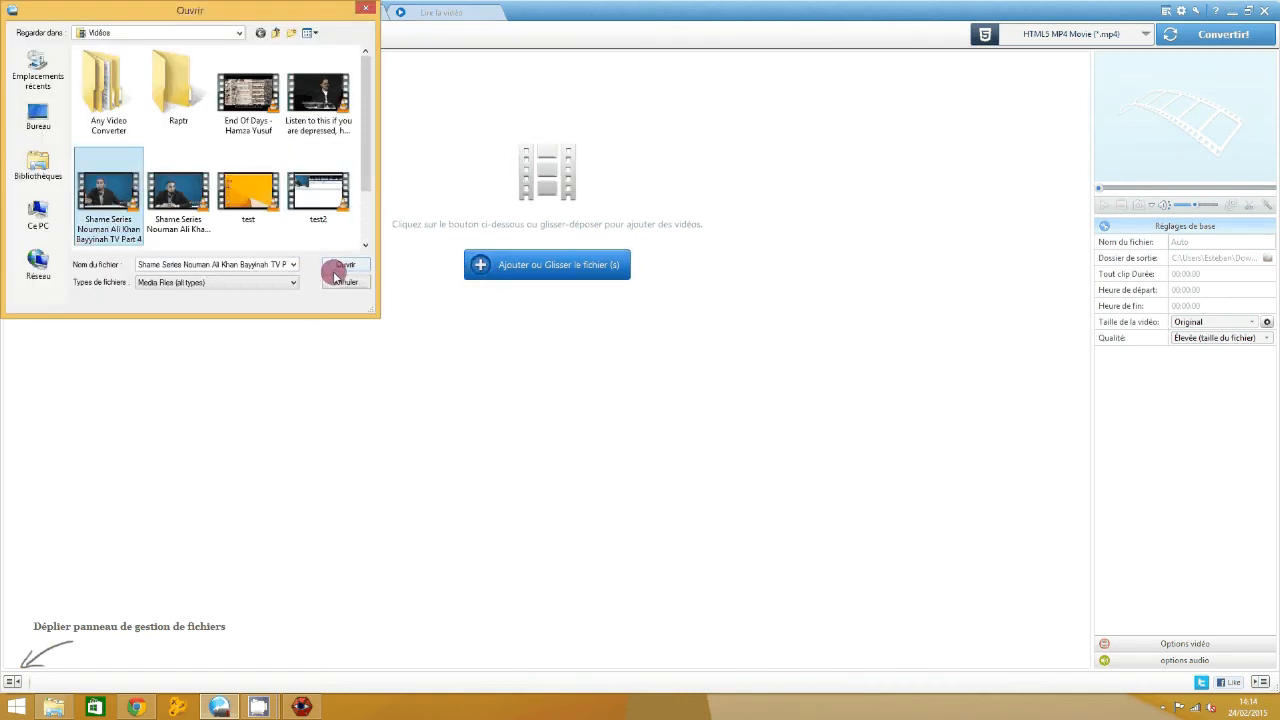
{"action": "left_click", "coordinate": [342, 266]}
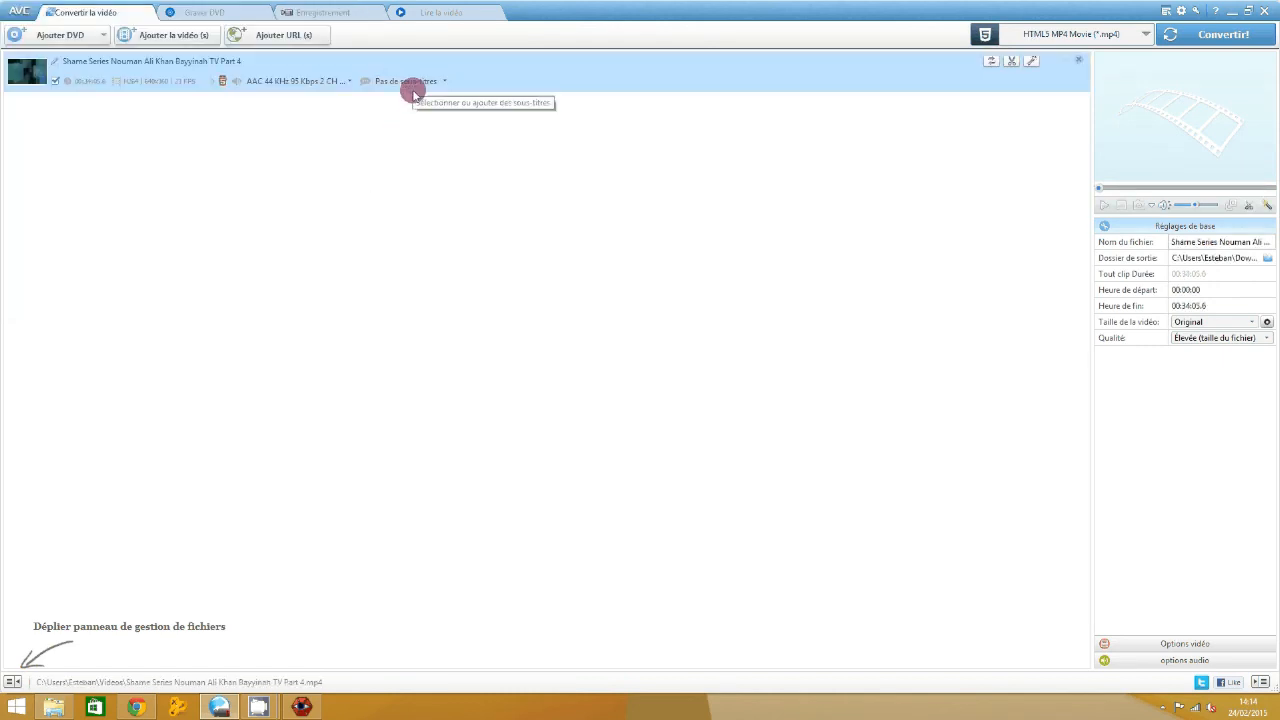
Step: Add the subtitle file test hamza from the Documents folder to the Shame Series Part 4 video
{"action": "left_click", "coordinate": [414, 80]}
{"action": "left_click", "coordinate": [430, 108]}
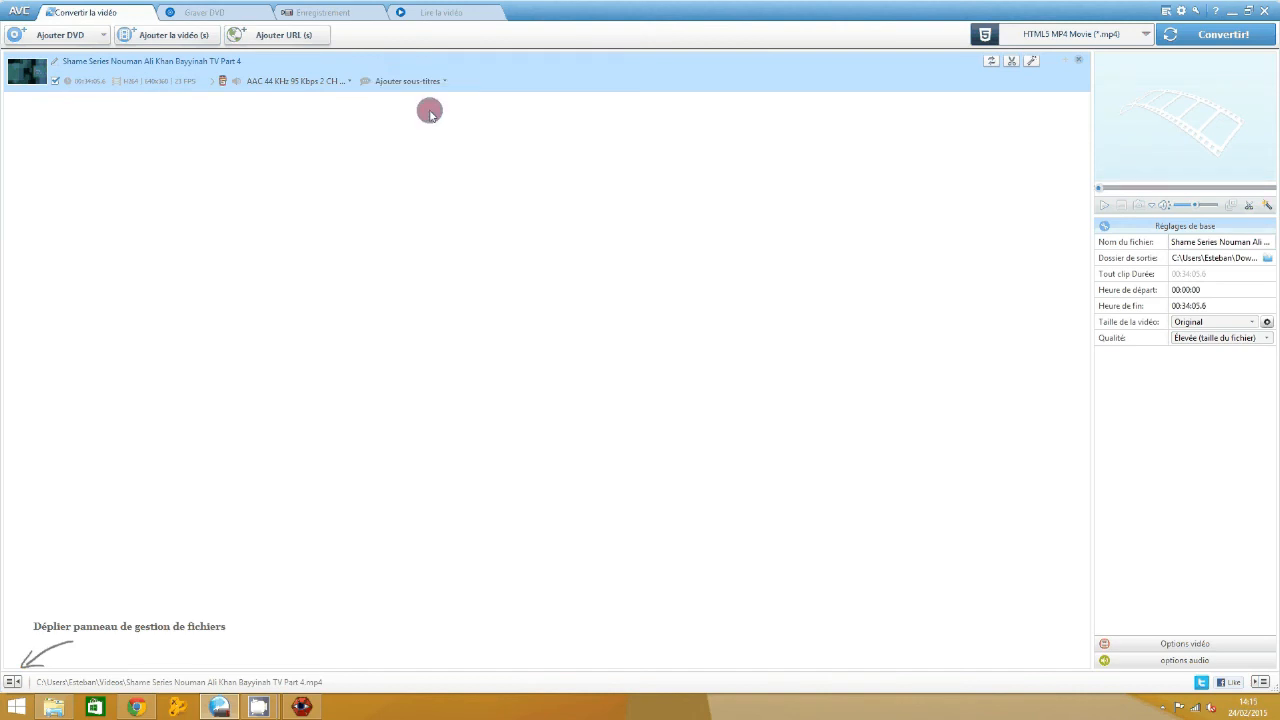
{"action": "left_click", "coordinate": [46, 170]}
{"action": "double_click", "coordinate": [120, 63]}
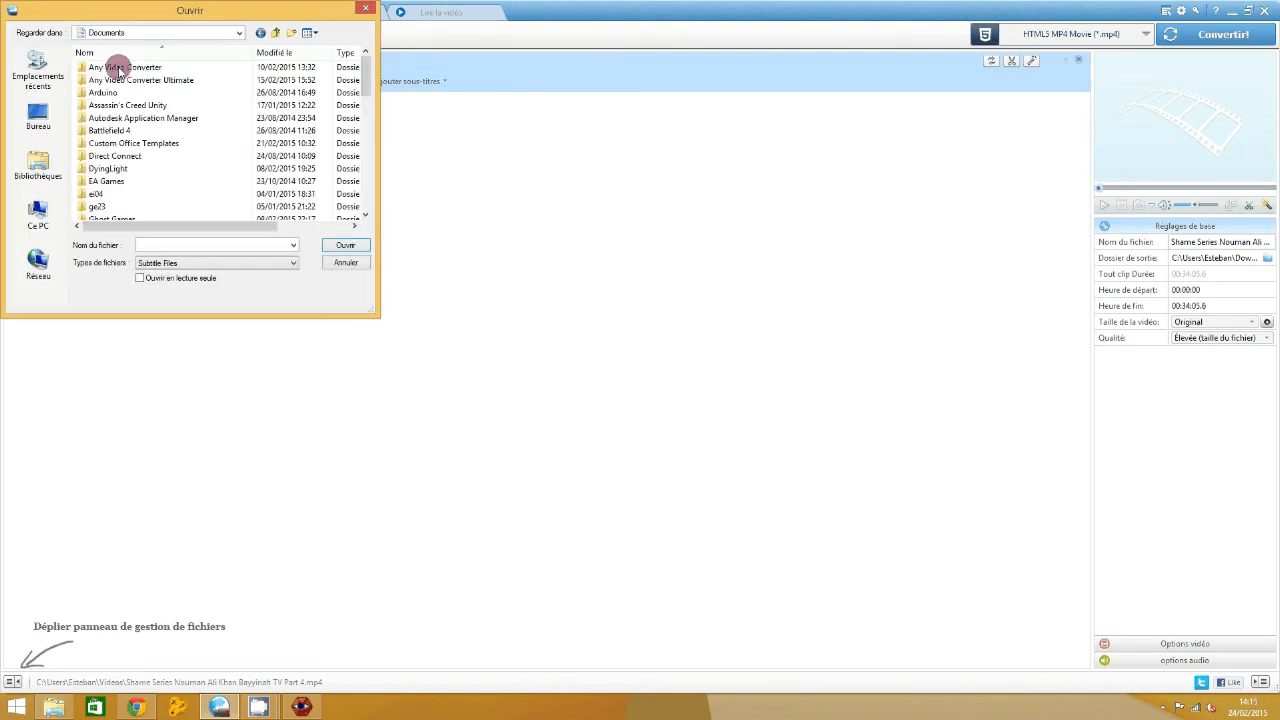
{"action": "left_click_drag", "start_coordinate": [362, 89], "coordinate": [366, 196]}
{"action": "left_click", "coordinate": [110, 194]}
{"action": "left_click", "coordinate": [350, 245]}
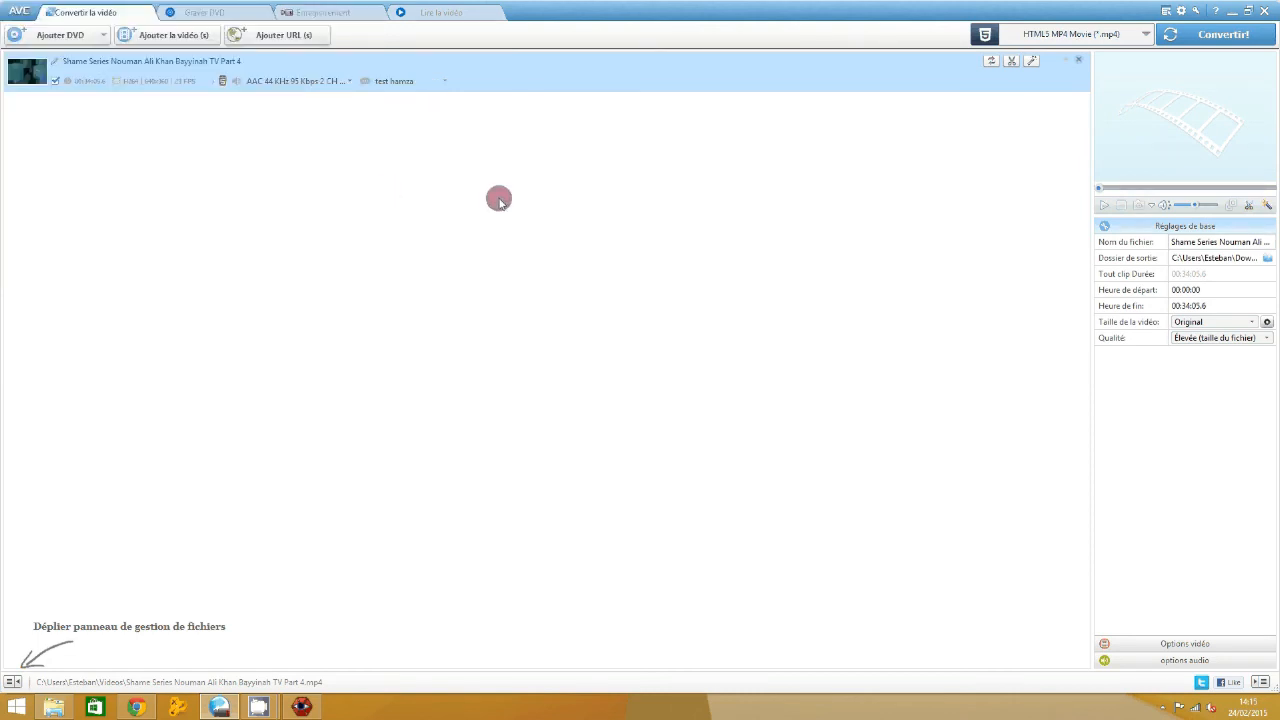
Step: Review the available output formats and video sizes, keeping HTML5 MP4 Movie (*.mp4) and Original
{"action": "left_click", "coordinate": [1068, 38]}
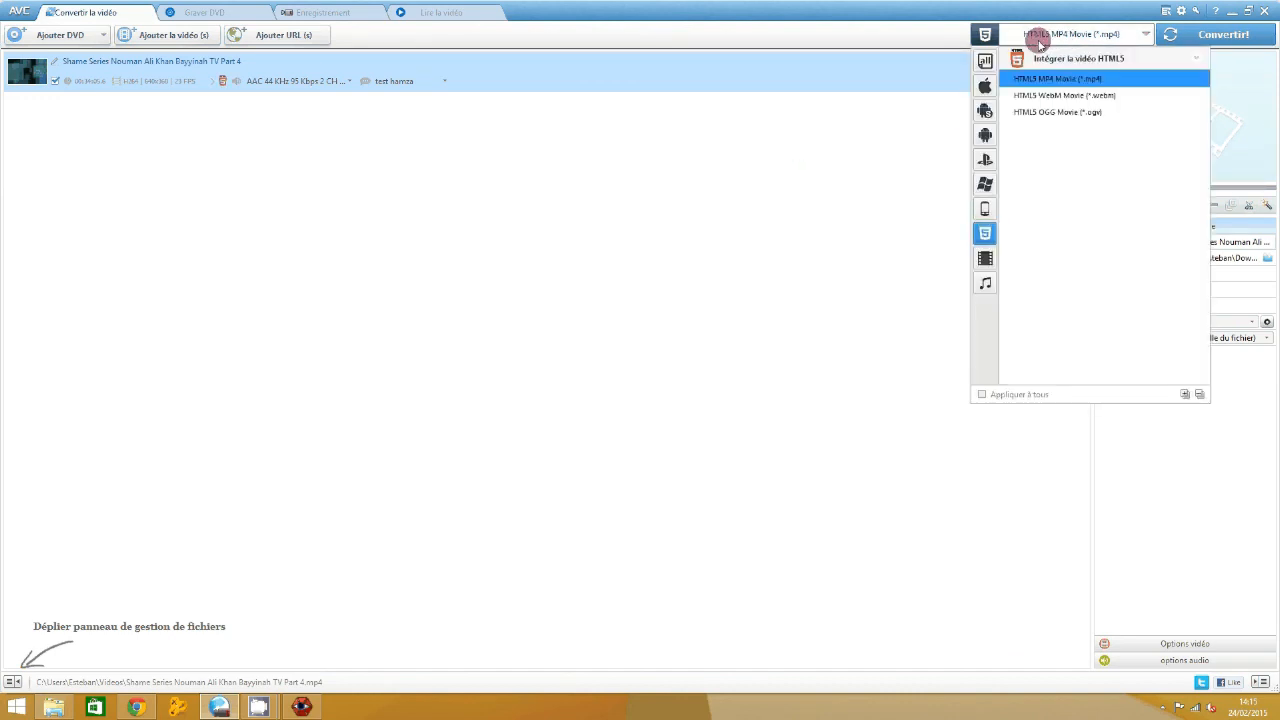
{"action": "left_click", "coordinate": [1220, 308]}
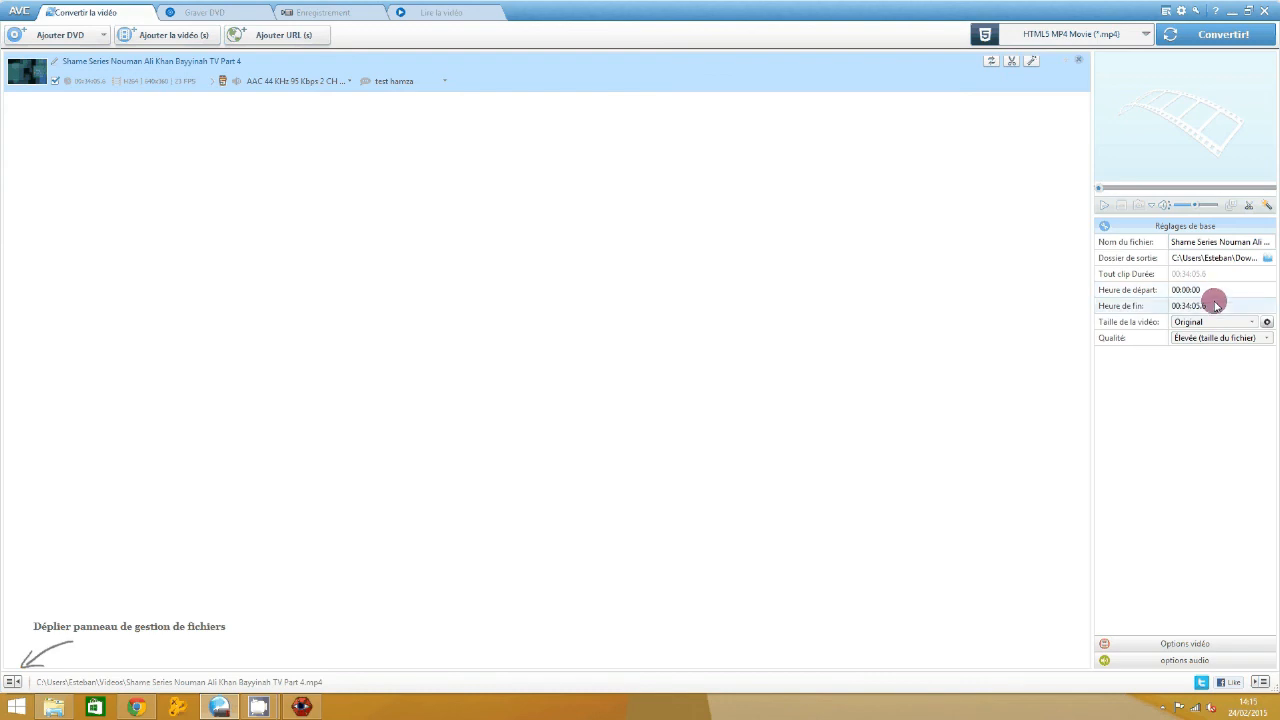
{"action": "left_click", "coordinate": [1213, 323]}
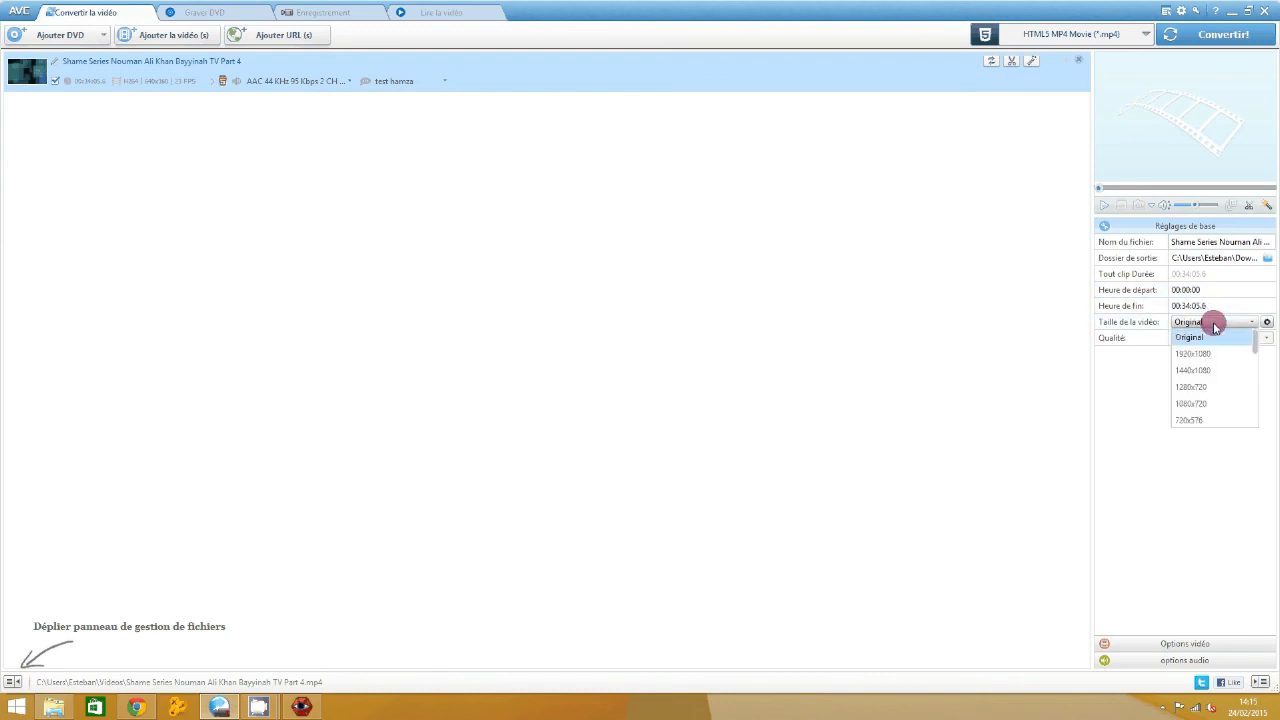
{"action": "left_click", "coordinate": [1214, 326]}
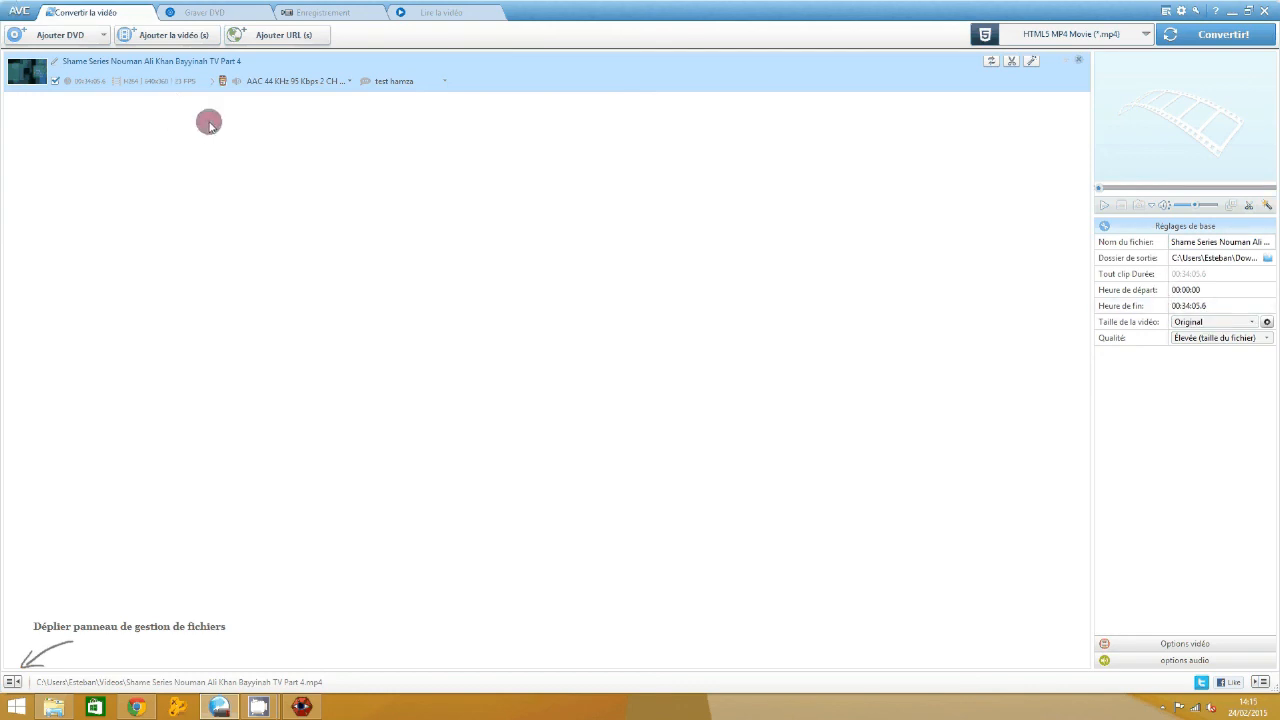
Step: Review the quality options, keeping Élevée (taille du fichier), and start converting the video
{"action": "left_click", "coordinate": [1204, 341]}
{"action": "left_click", "coordinate": [1205, 341]}
{"action": "left_click", "coordinate": [1207, 342]}
{"action": "left_click", "coordinate": [1207, 342]}
{"action": "left_click", "coordinate": [1180, 40]}
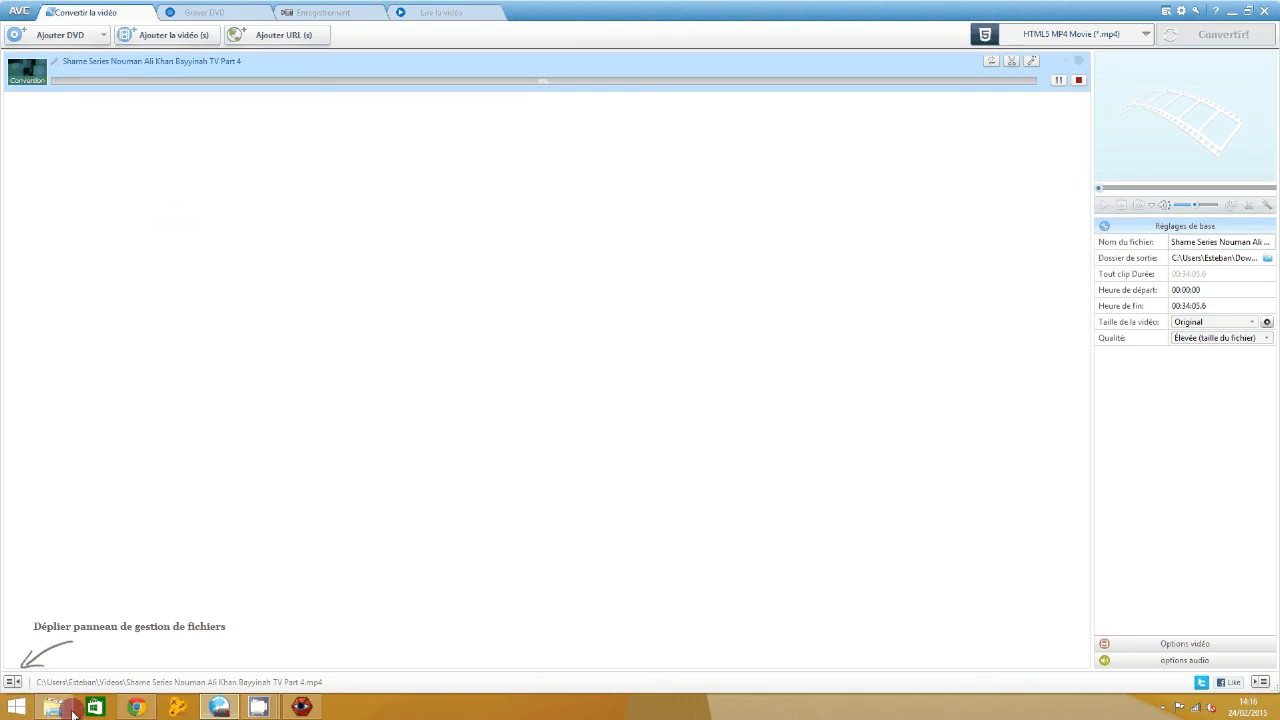
Step: Switch to File Explorer, open the Devils Trap YouTube_x264.mp4 video in VLC, and skip to about 34:45 to check its subtitles
{"action": "double_click", "coordinate": [1163, 10]}
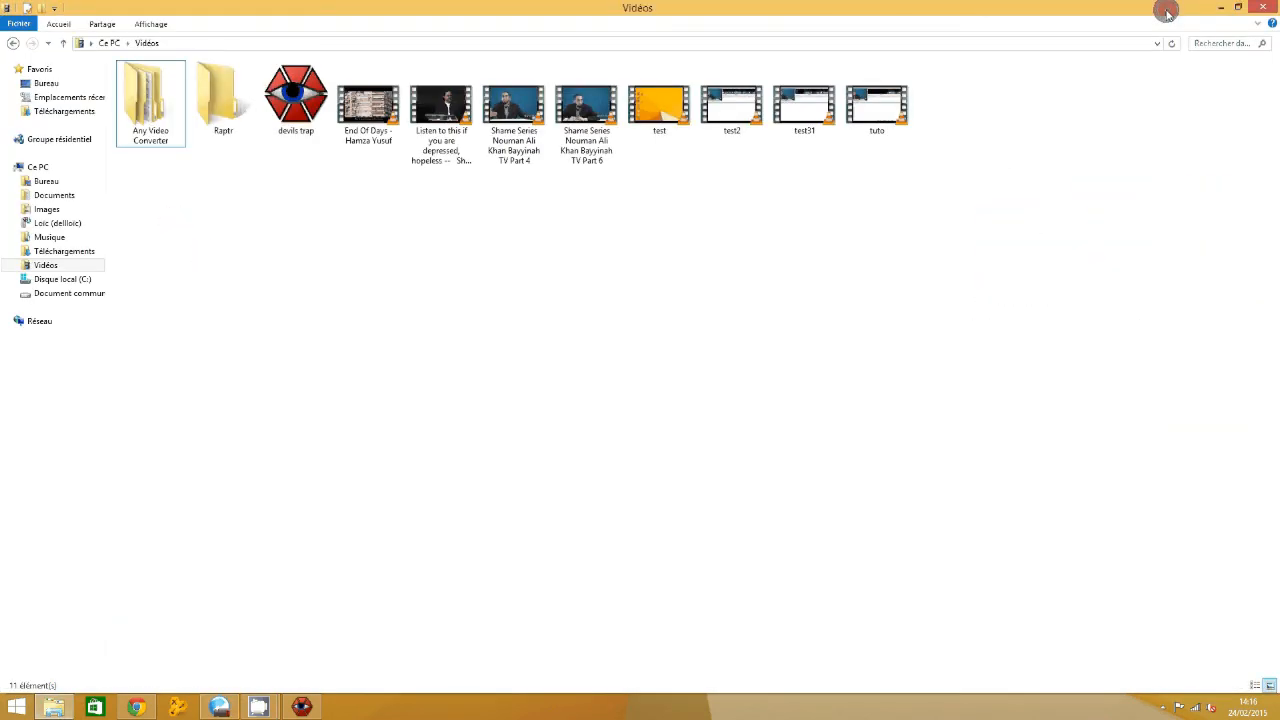
{"action": "left_click", "coordinate": [60, 111]}
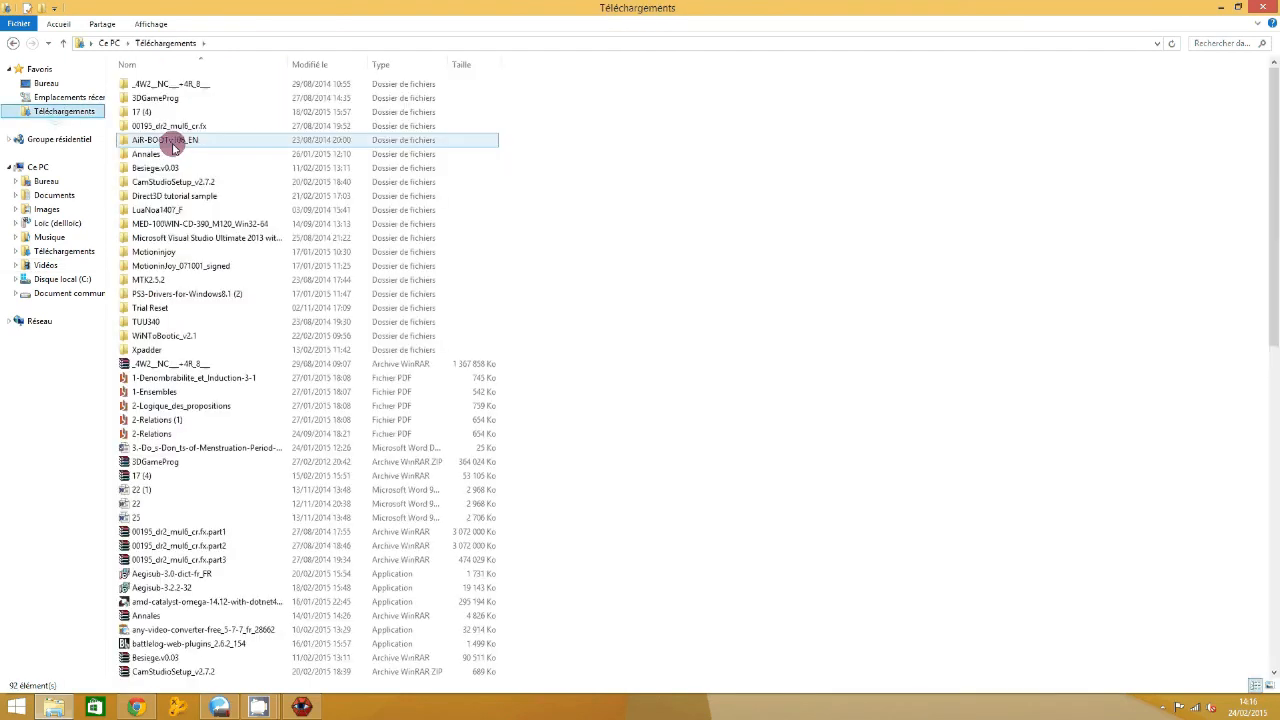
{"action": "double_click", "coordinate": [137, 94]}
{"action": "double_click", "coordinate": [157, 111]}
{"action": "double_click", "coordinate": [222, 108]}
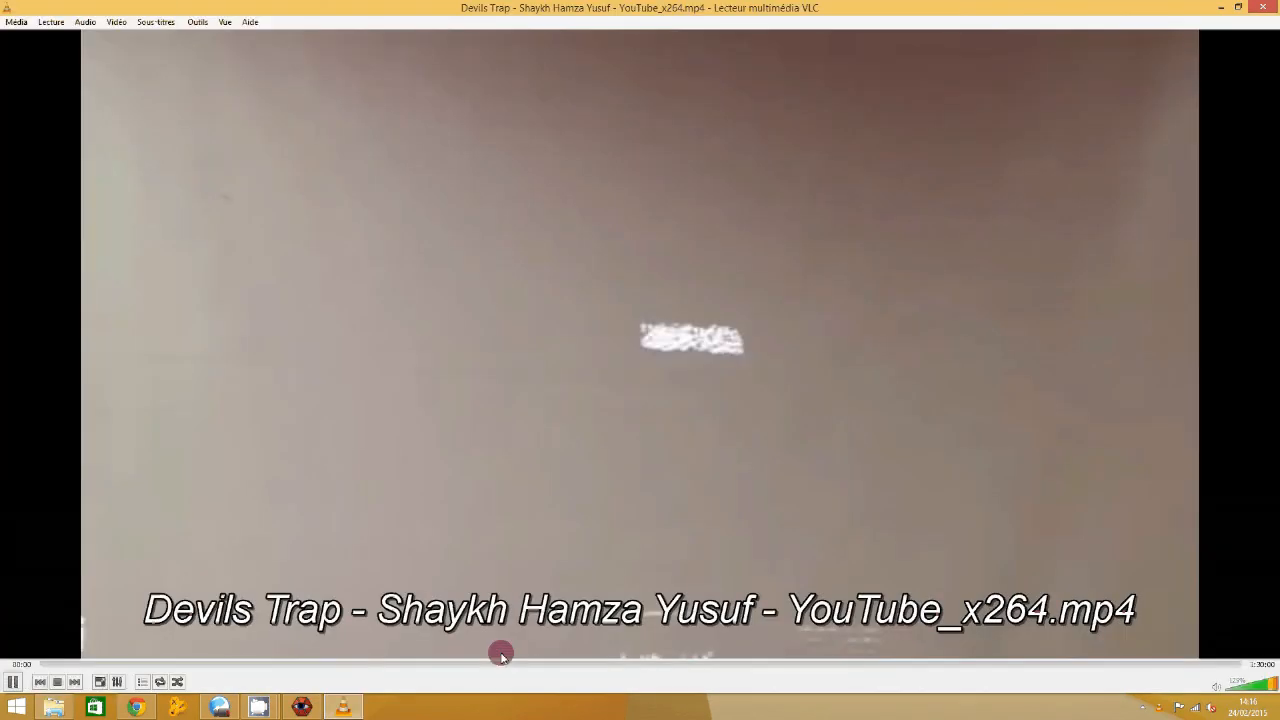
{"action": "left_click", "coordinate": [501, 655]}
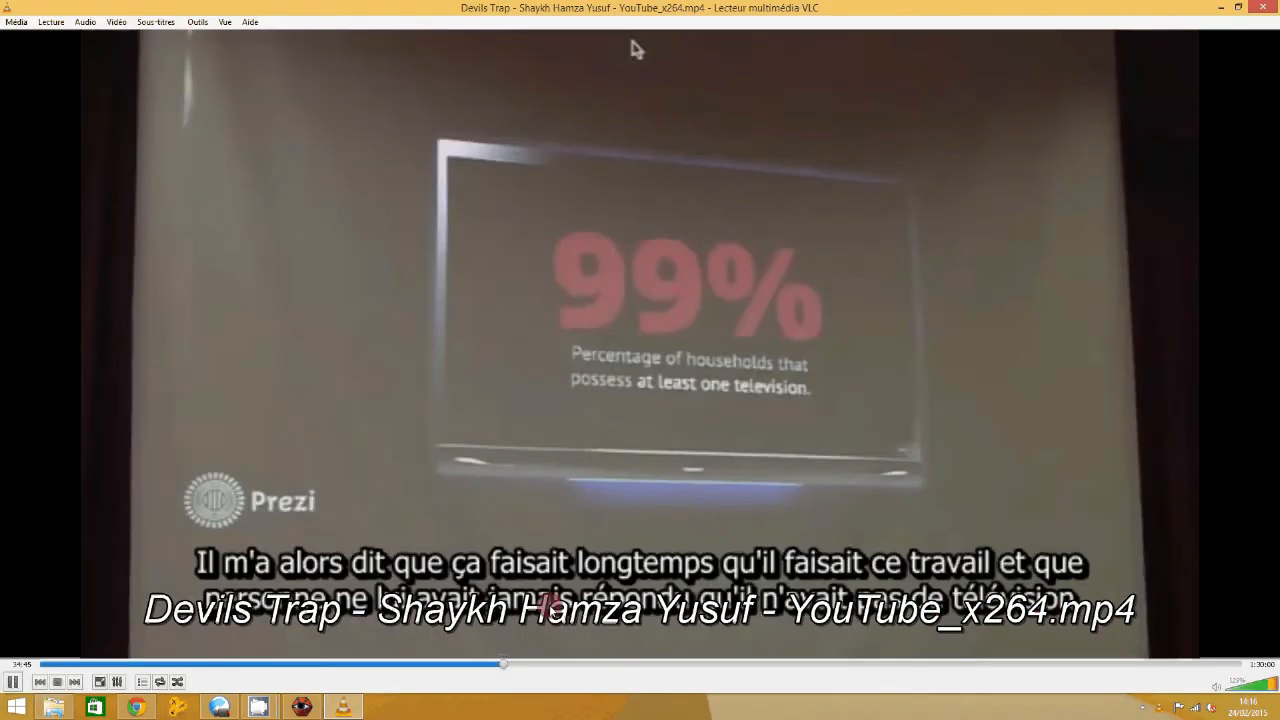